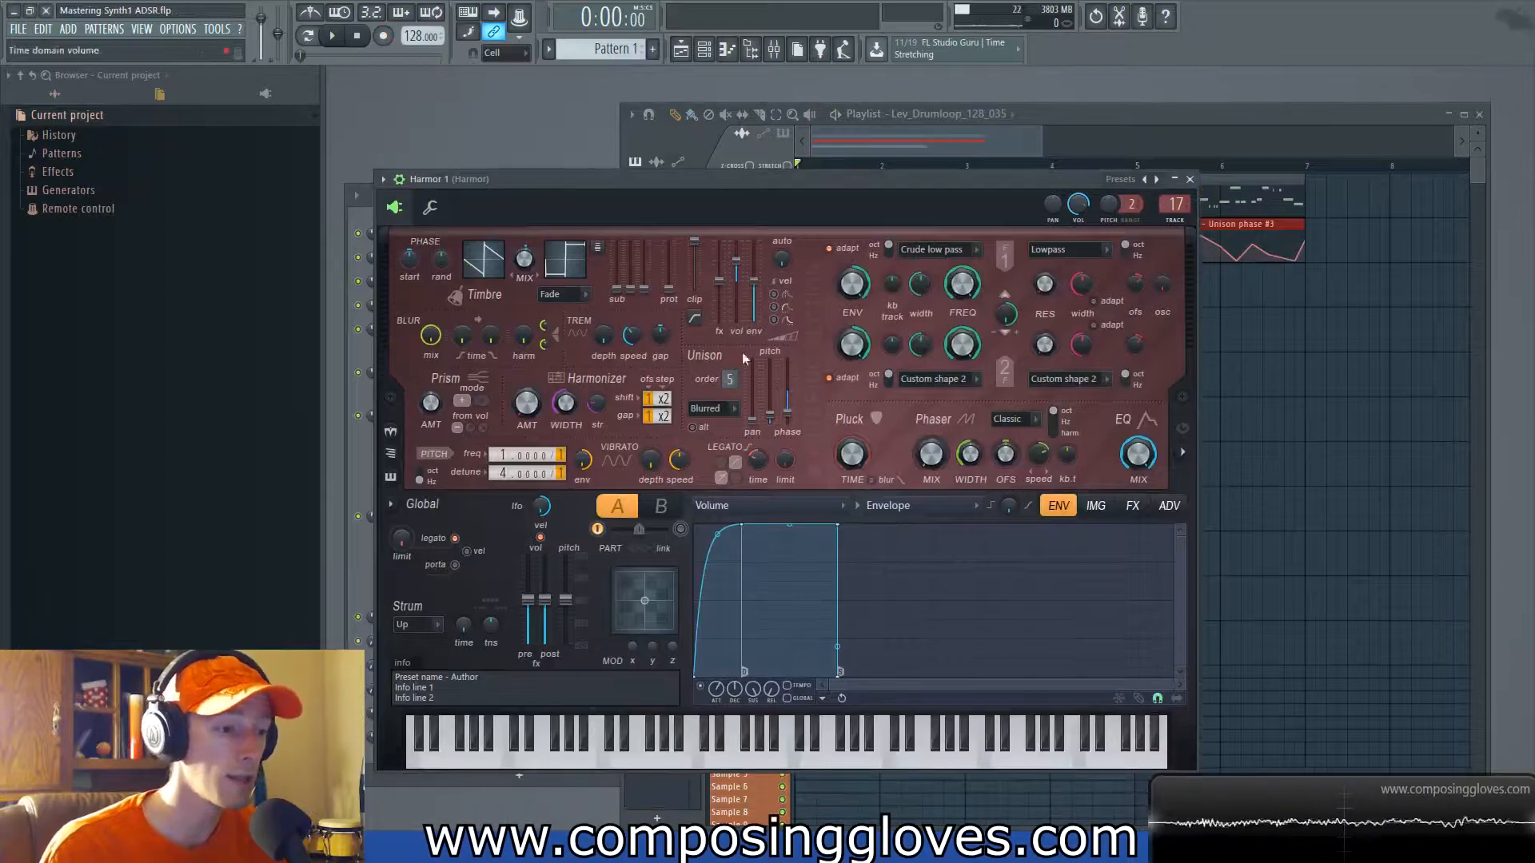
Step: Review the pattern clips and Harmor's Unison phase automation clips in the playlist alongside the synth's unison settings
{"action": "left_click_drag", "start_coordinate": [752, 422], "coordinate": [753, 415]}
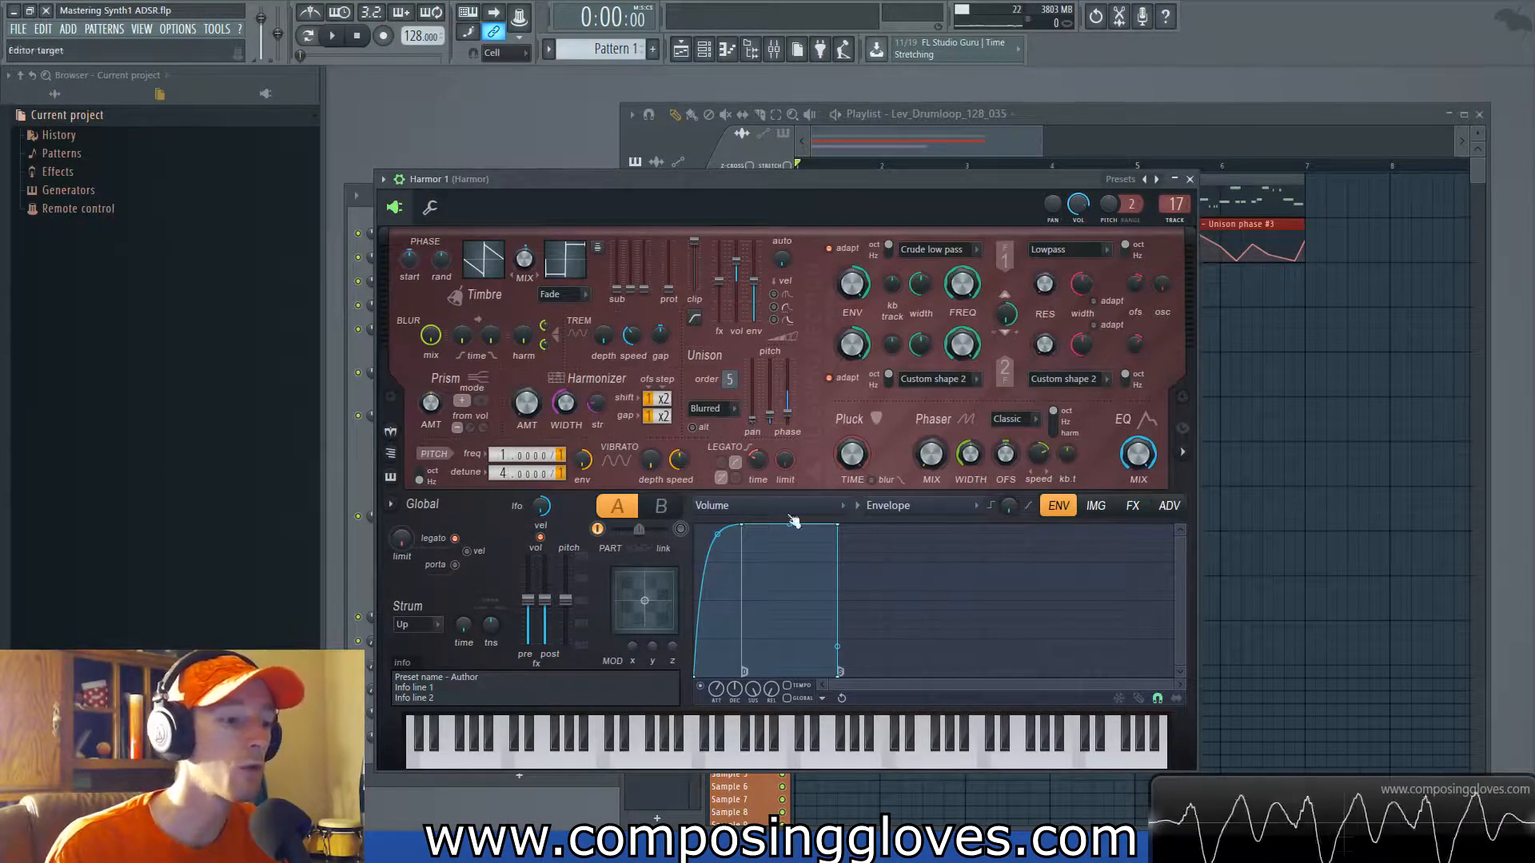
{"action": "left_click", "coordinate": [906, 131]}
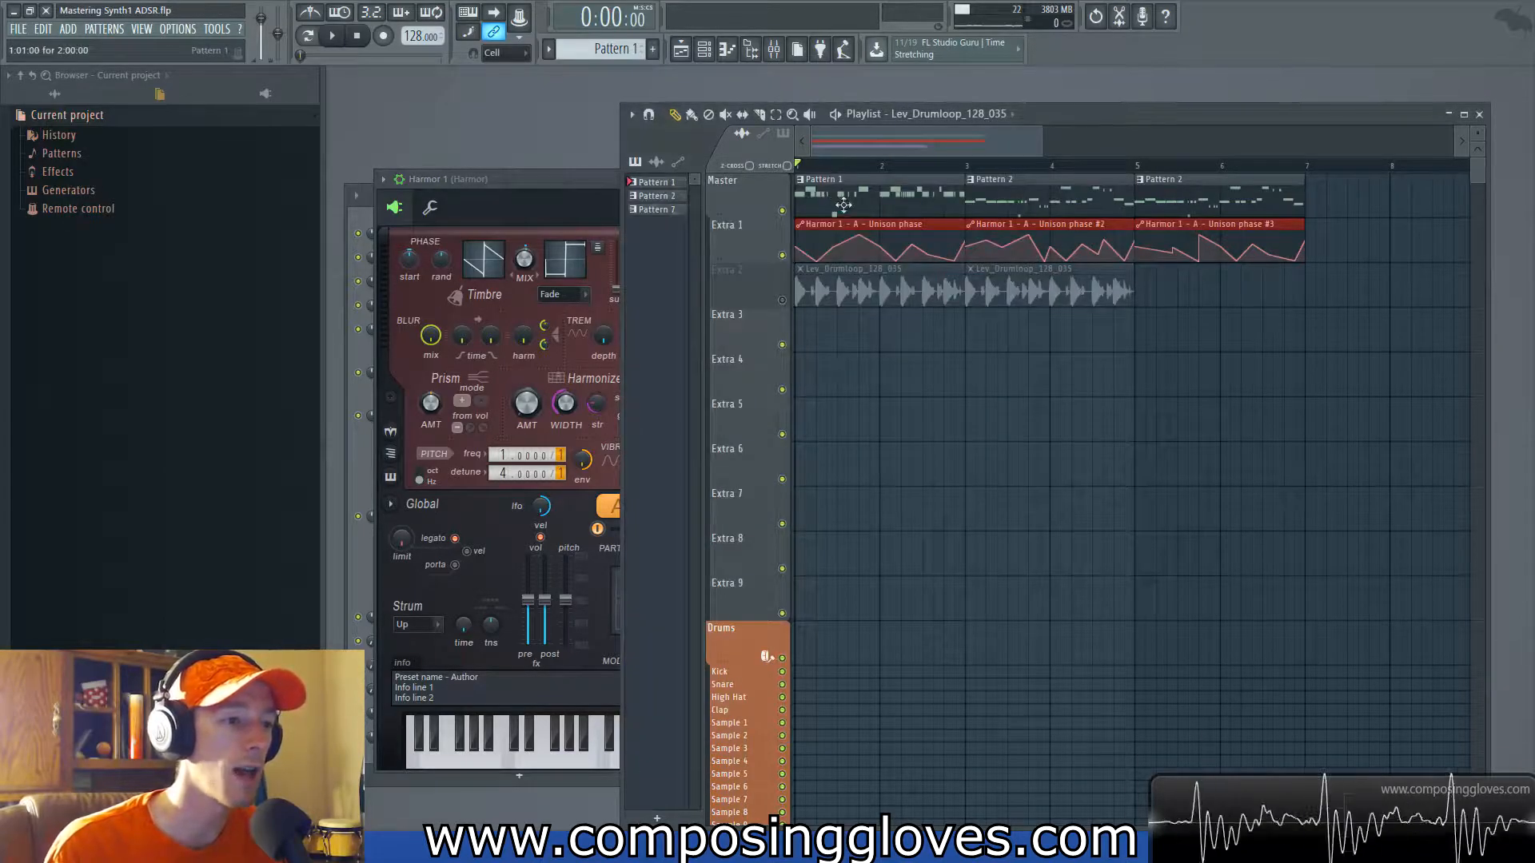
{"action": "left_click_drag", "start_coordinate": [856, 196], "coordinate": [1254, 237]}
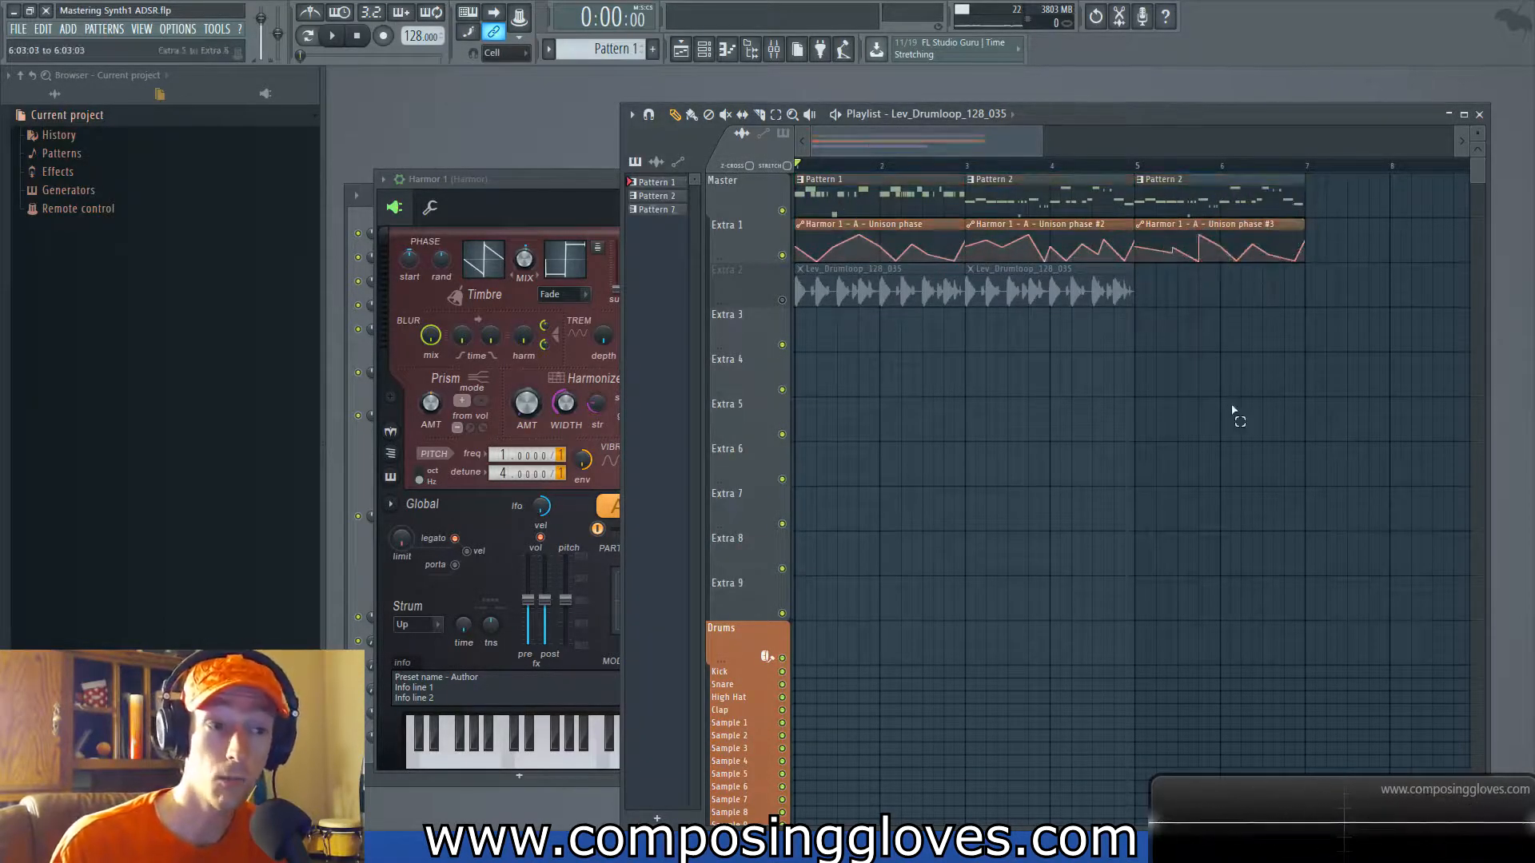
{"action": "left_click", "coordinate": [573, 186]}
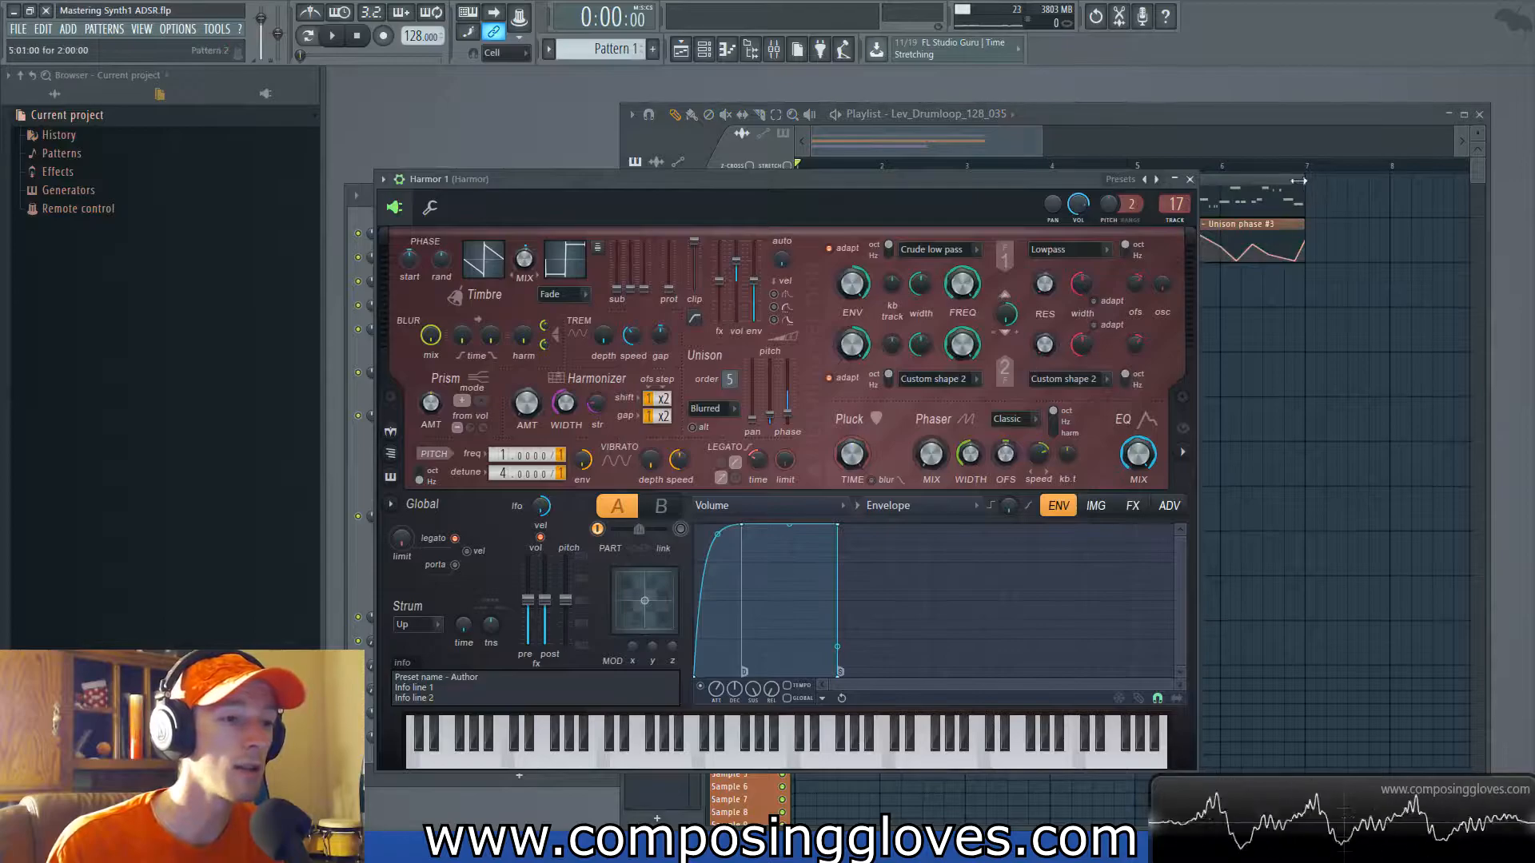
{"action": "left_click_drag", "start_coordinate": [1372, 178], "coordinate": [856, 256]}
{"action": "left_click", "coordinate": [856, 256]}
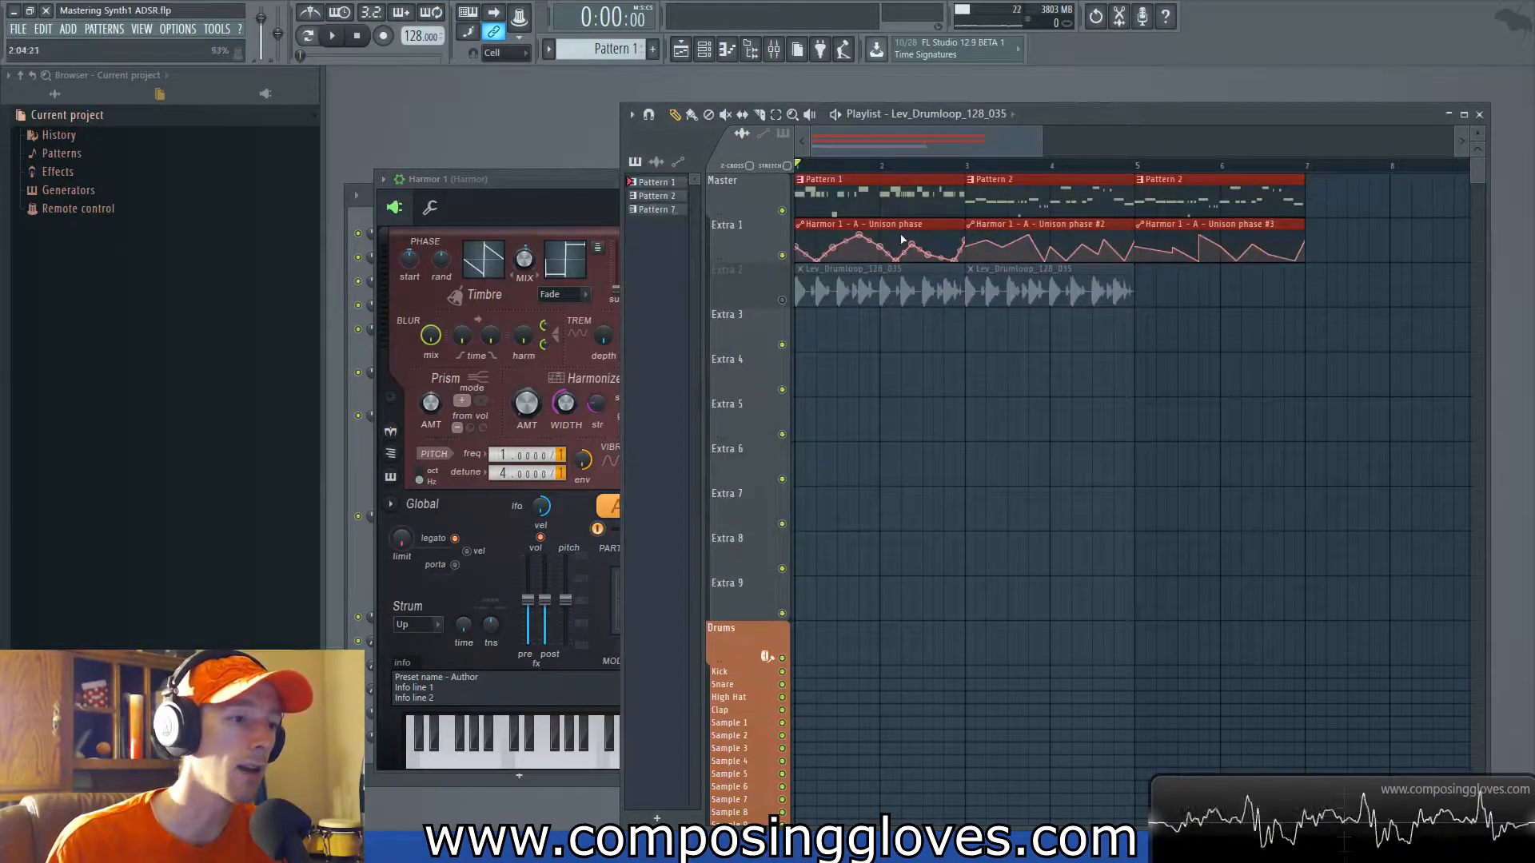
{"action": "left_click", "coordinate": [582, 237]}
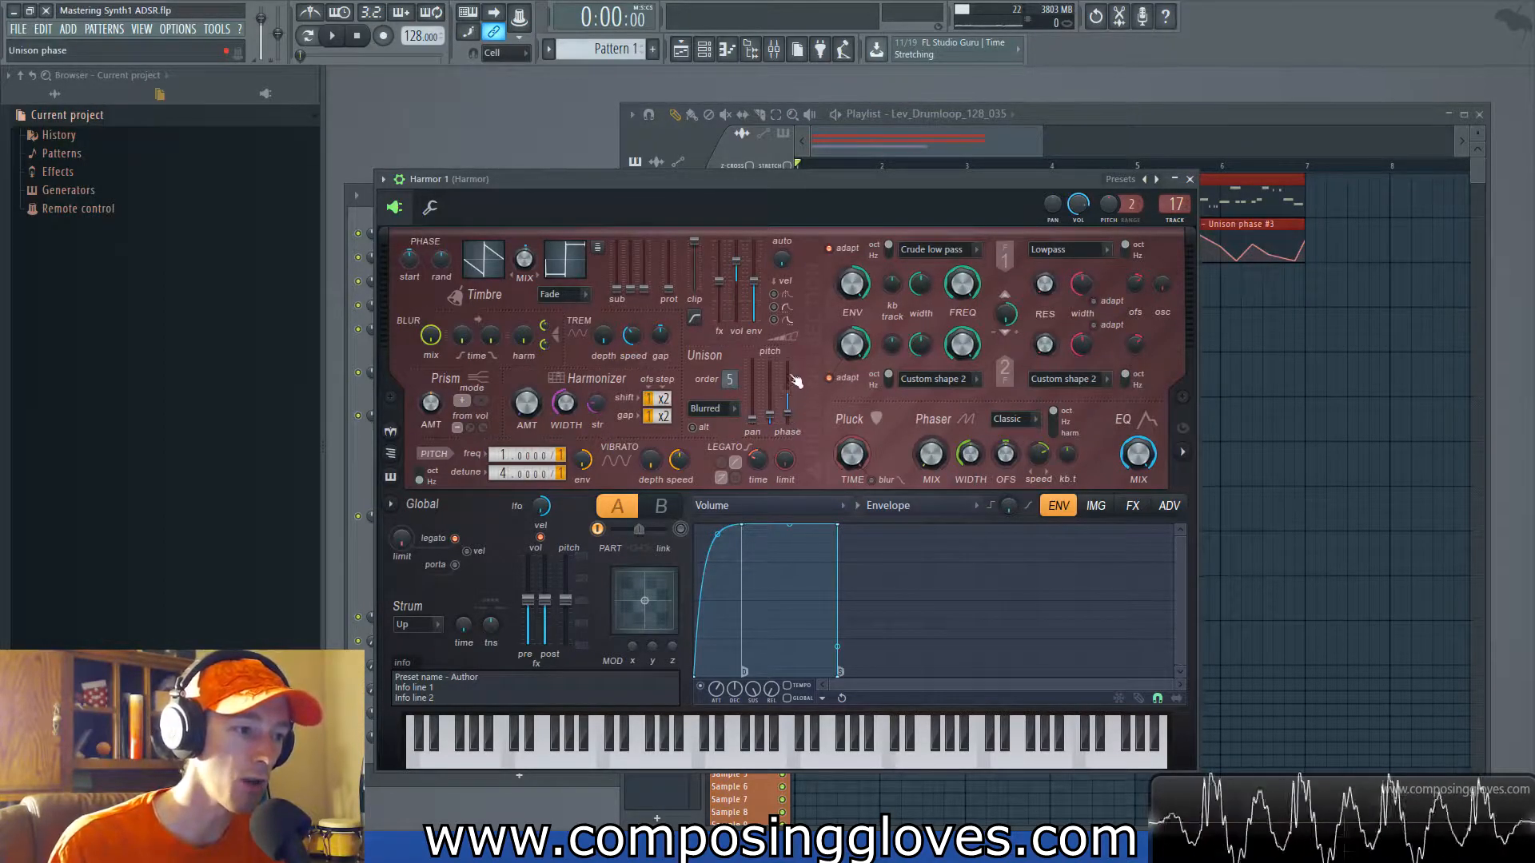
Step: Select the three Unison phase automation clips in the playlist, then the three pattern clips above them instead
{"action": "left_click", "coordinate": [903, 157]}
{"action": "left_click_drag", "start_coordinate": [844, 244], "coordinate": [1312, 250]}
{"action": "left_click_drag", "start_coordinate": [907, 246], "coordinate": [1301, 256]}
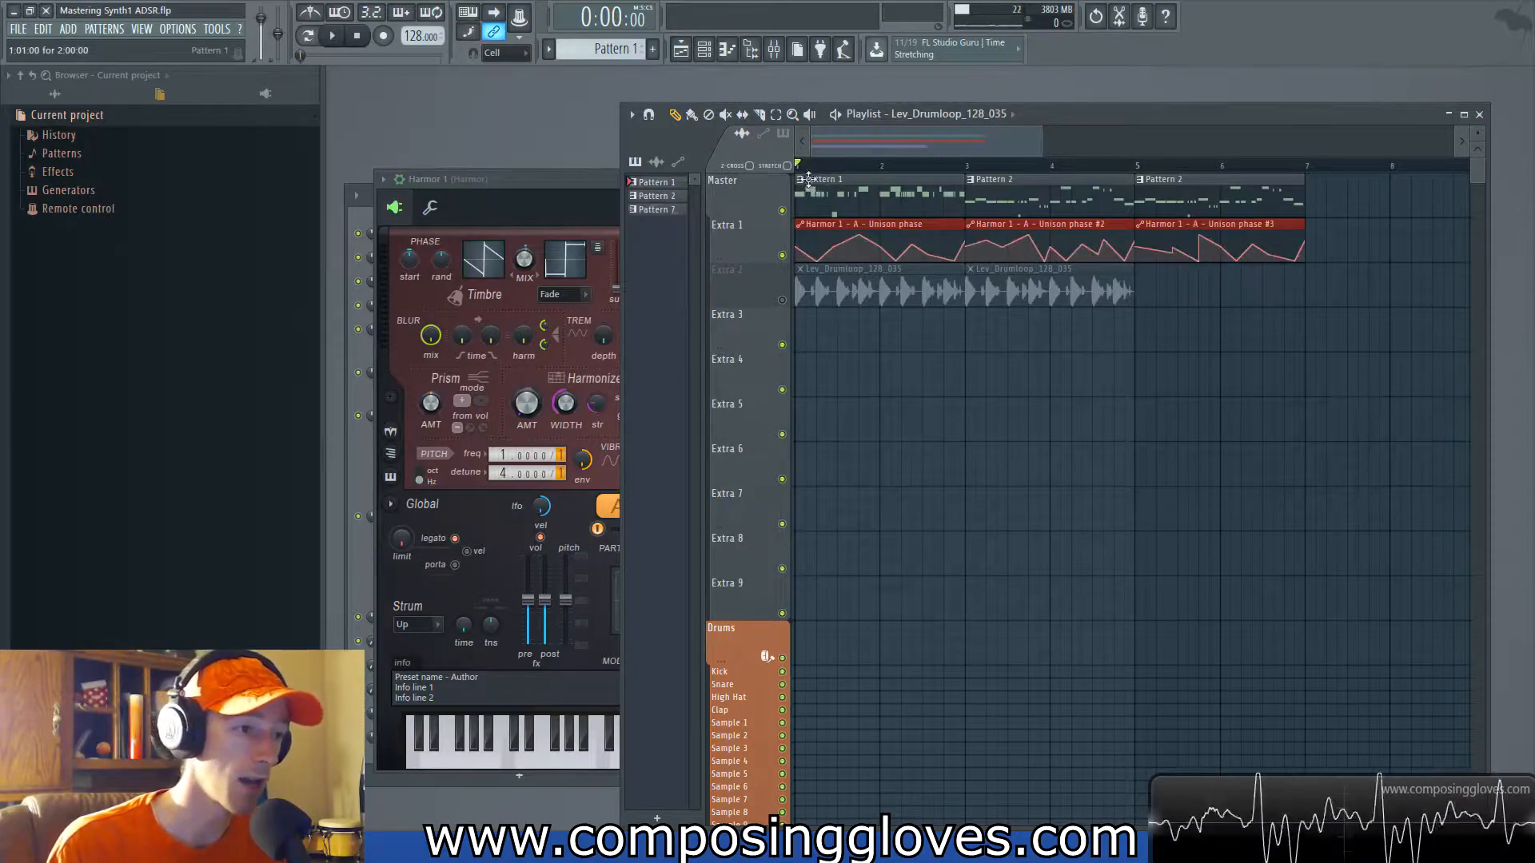
{"action": "left_click_drag", "start_coordinate": [1237, 199], "coordinate": [799, 175]}
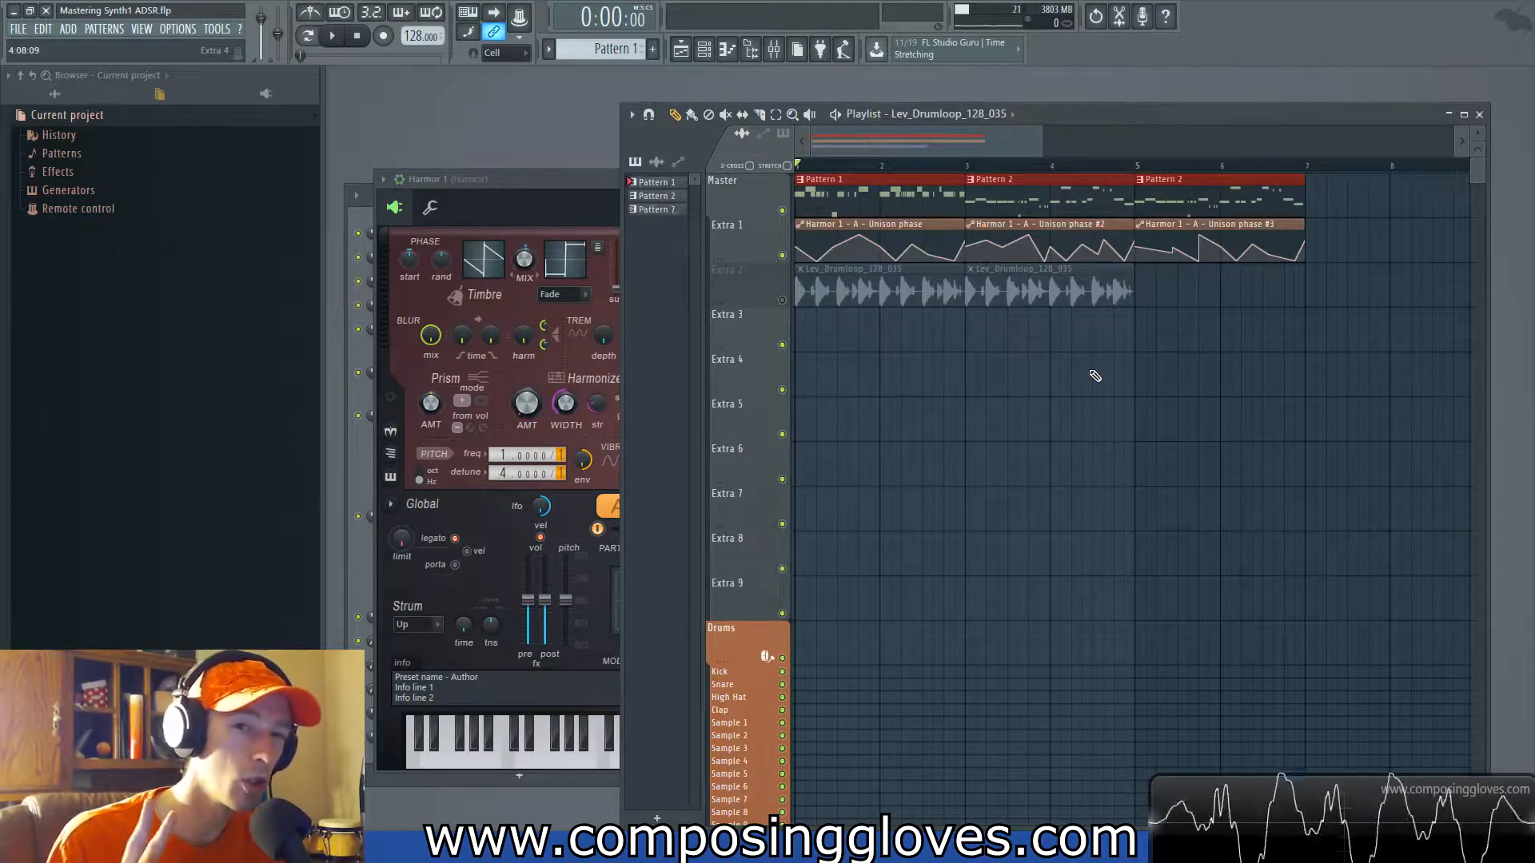
Step: Play the arrangement from the start to hear the patterns with their unison phase automation, then stop
{"action": "key", "text": "space"}
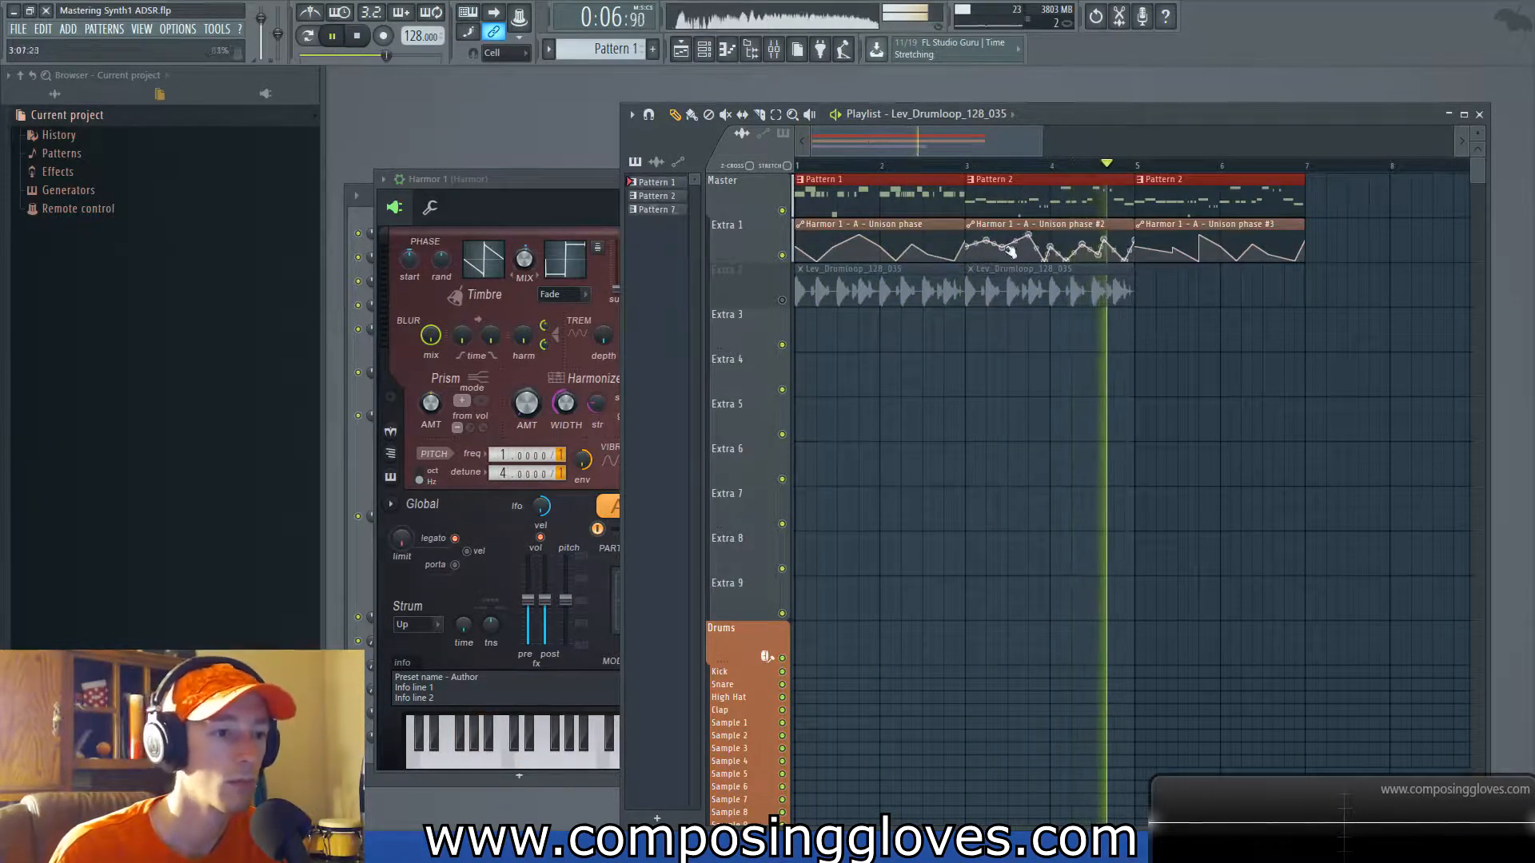
{"action": "key", "text": "space"}
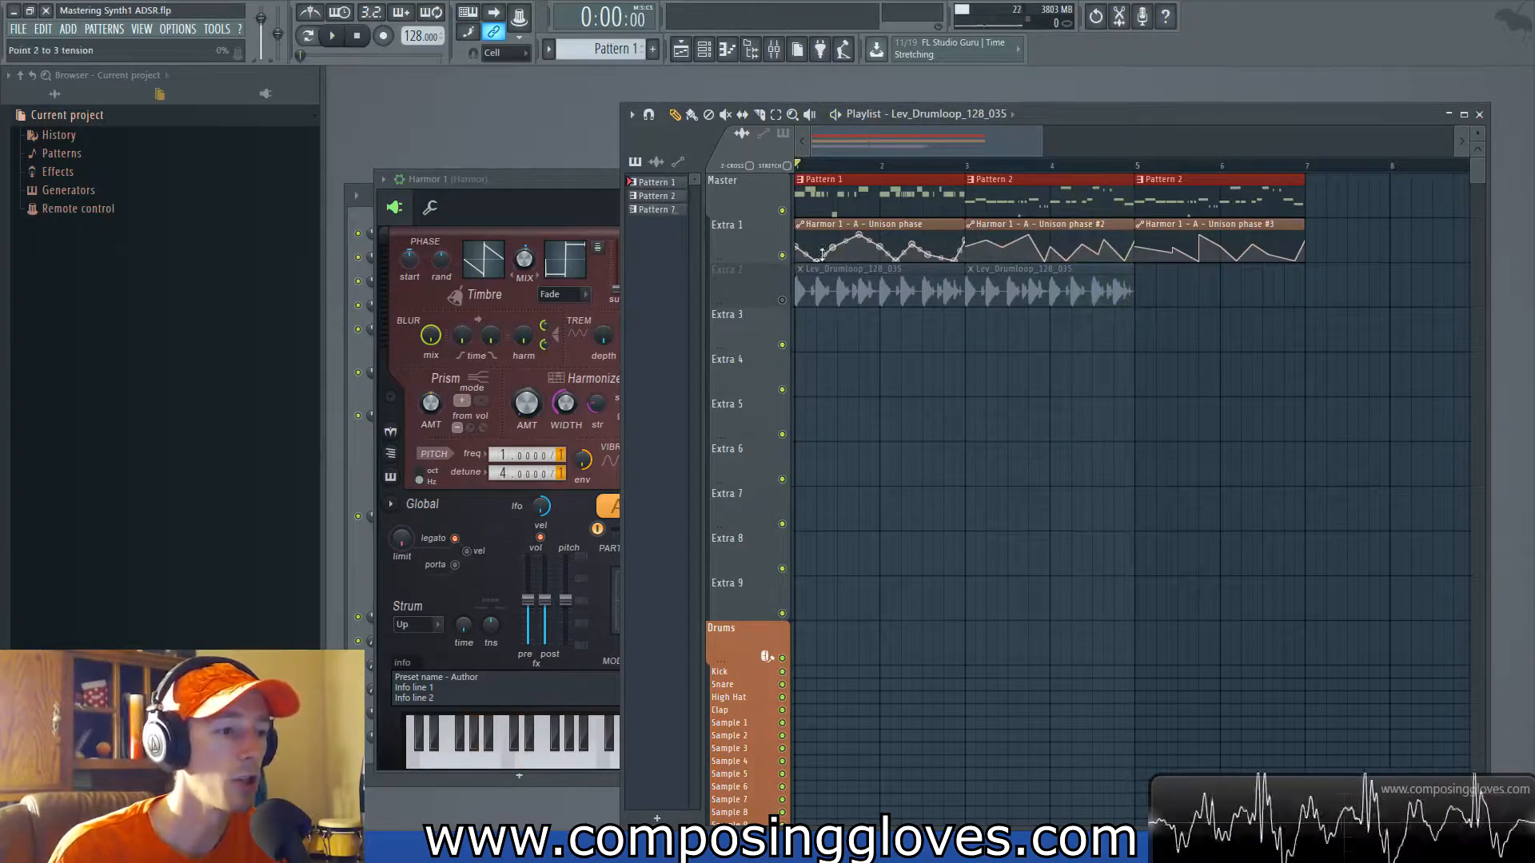
{"action": "mouse_move", "coordinate": [817, 258]}
{"action": "left_mouse_down"}
{"action": "mouse_move", "coordinate": [824, 236]}
{"action": "mouse_move", "coordinate": [829, 268]}
{"action": "left_mouse_up"}
{"action": "key", "text": "space"}
{"action": "key", "text": "space"}
{"action": "key", "text": "space"}
Step: Return to Harmor, disable its Volume envelope, and play the arrangement briefly without it
{"action": "left_click_drag", "start_coordinate": [873, 208], "coordinate": [1348, 252]}
{"action": "left_click", "coordinate": [1224, 311], "text": "ctrl"}
{"action": "left_click", "coordinate": [603, 205]}
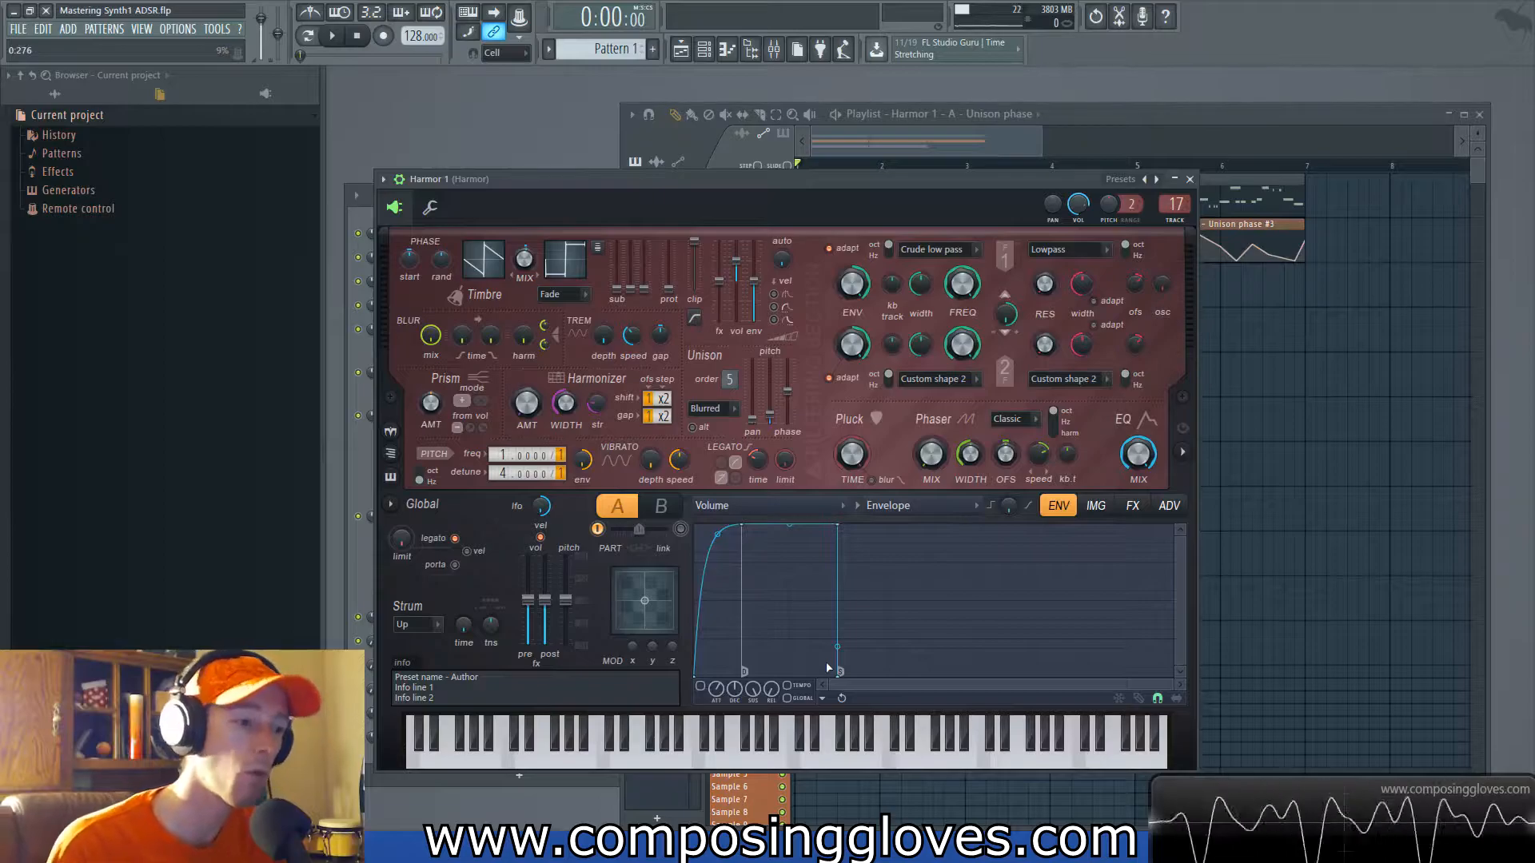
{"action": "key", "text": "space"}
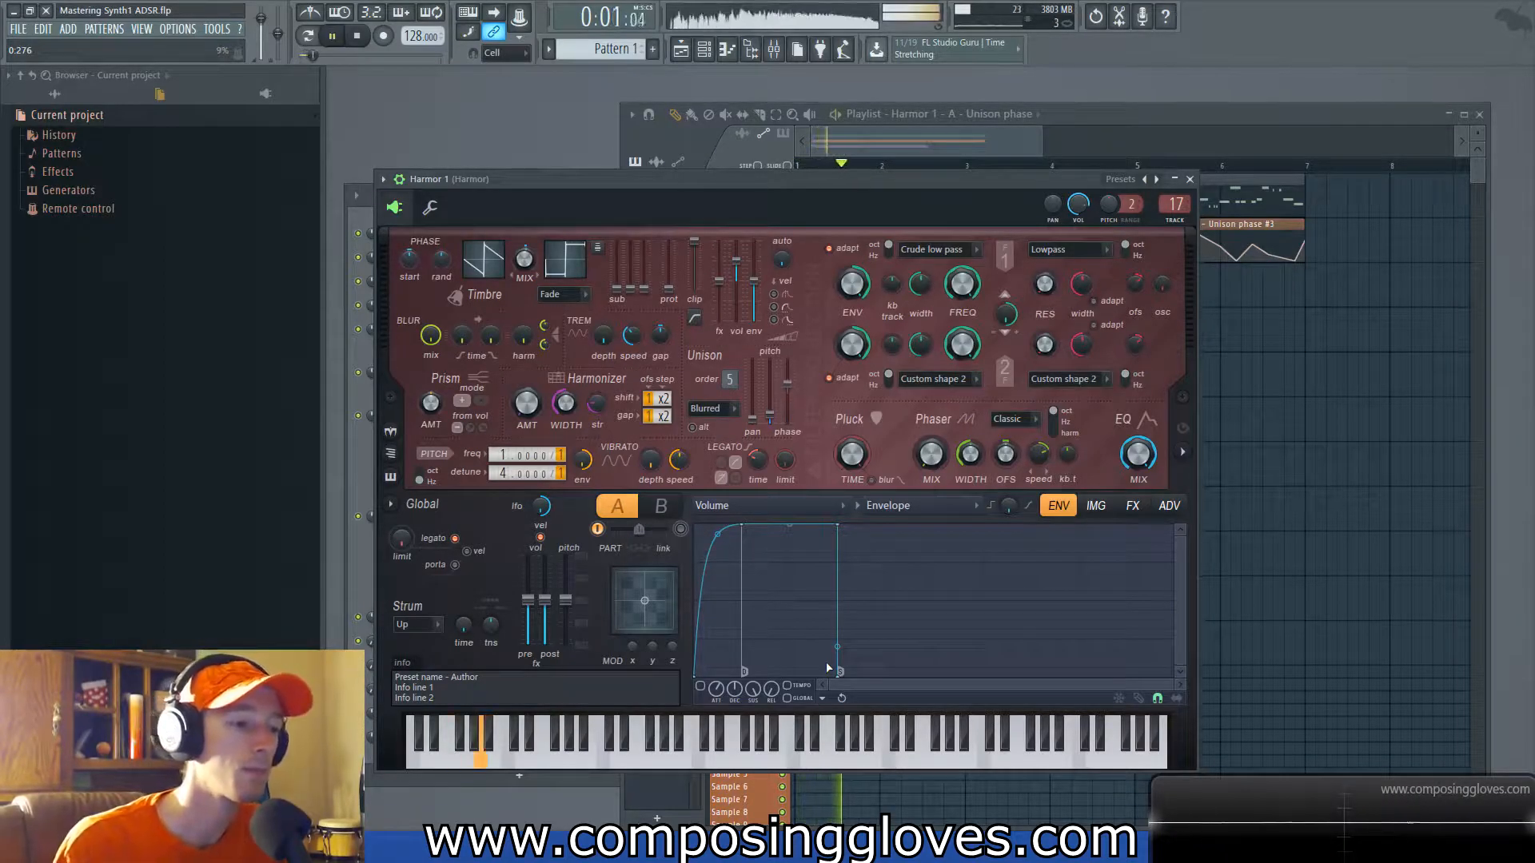
{"action": "key", "text": "space"}
Step: Re-enable Harmor's Volume envelope and play the arrangement again for comparison
{"action": "left_click", "coordinate": [704, 689]}
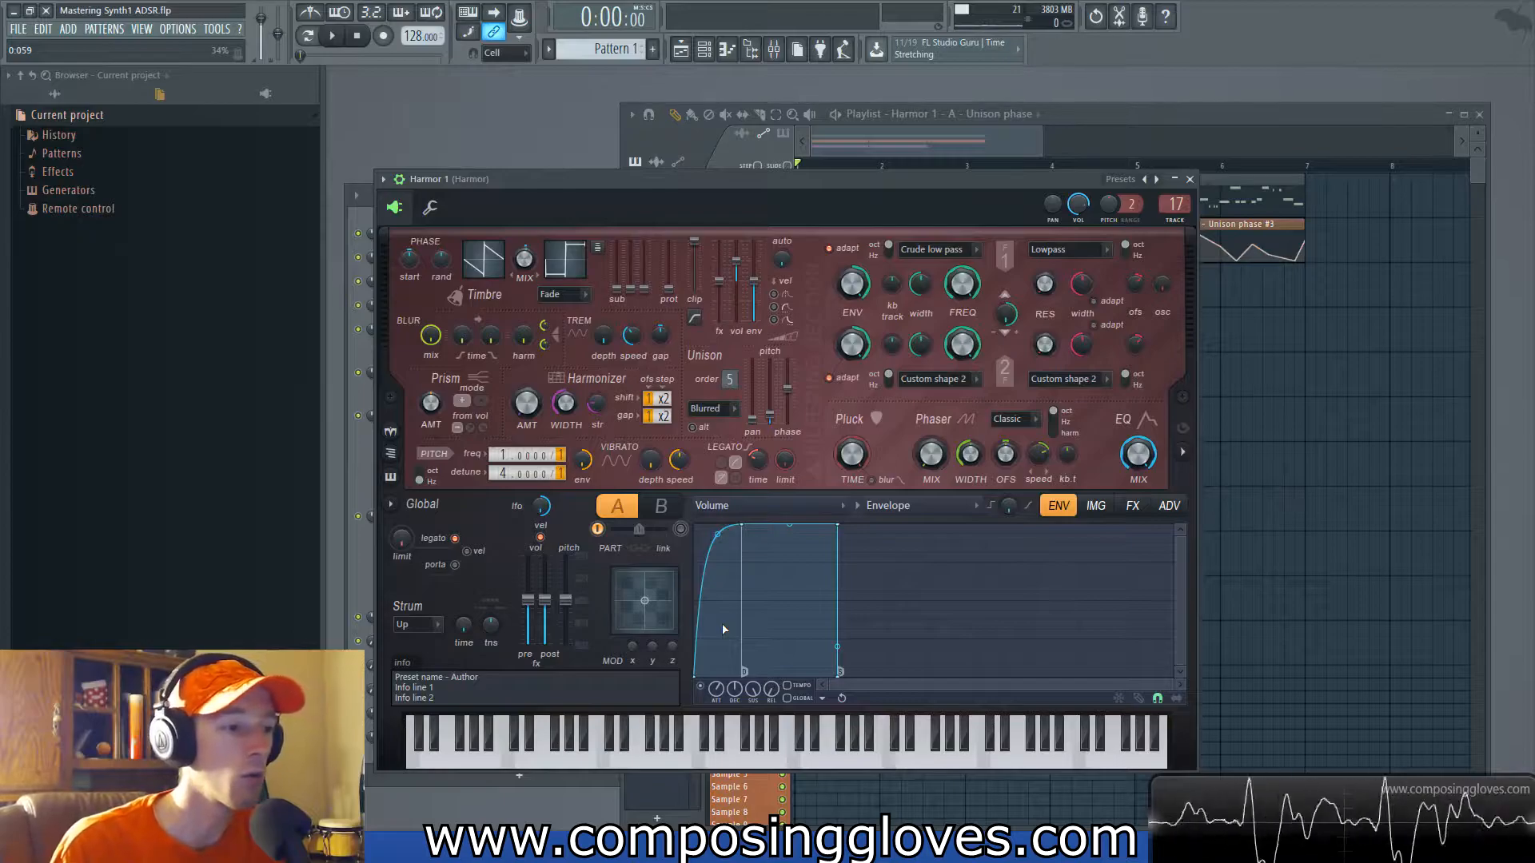
{"action": "key", "text": "space"}
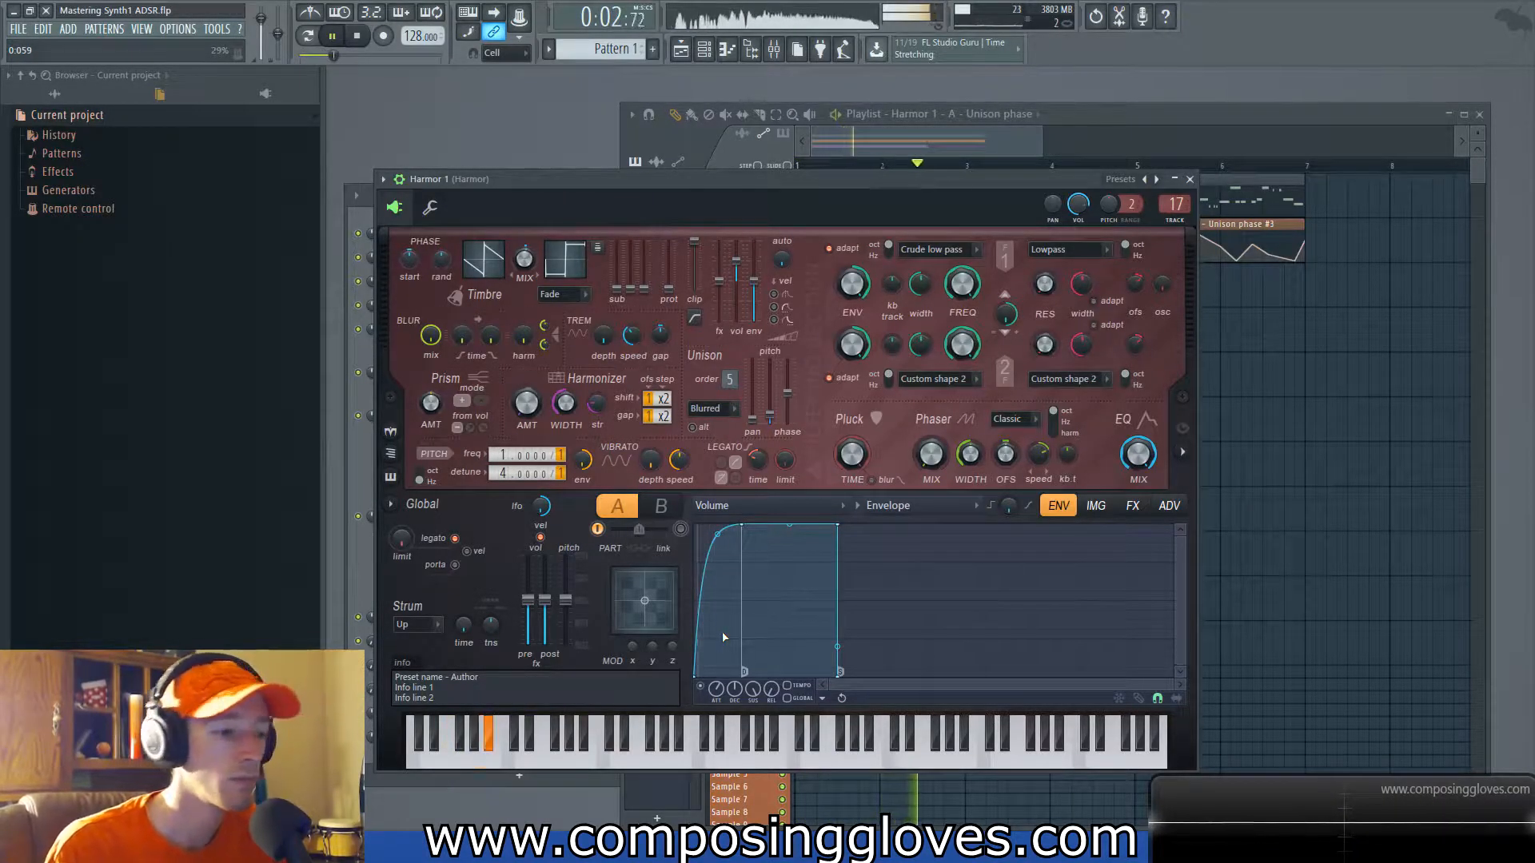
{"action": "key", "text": "space"}
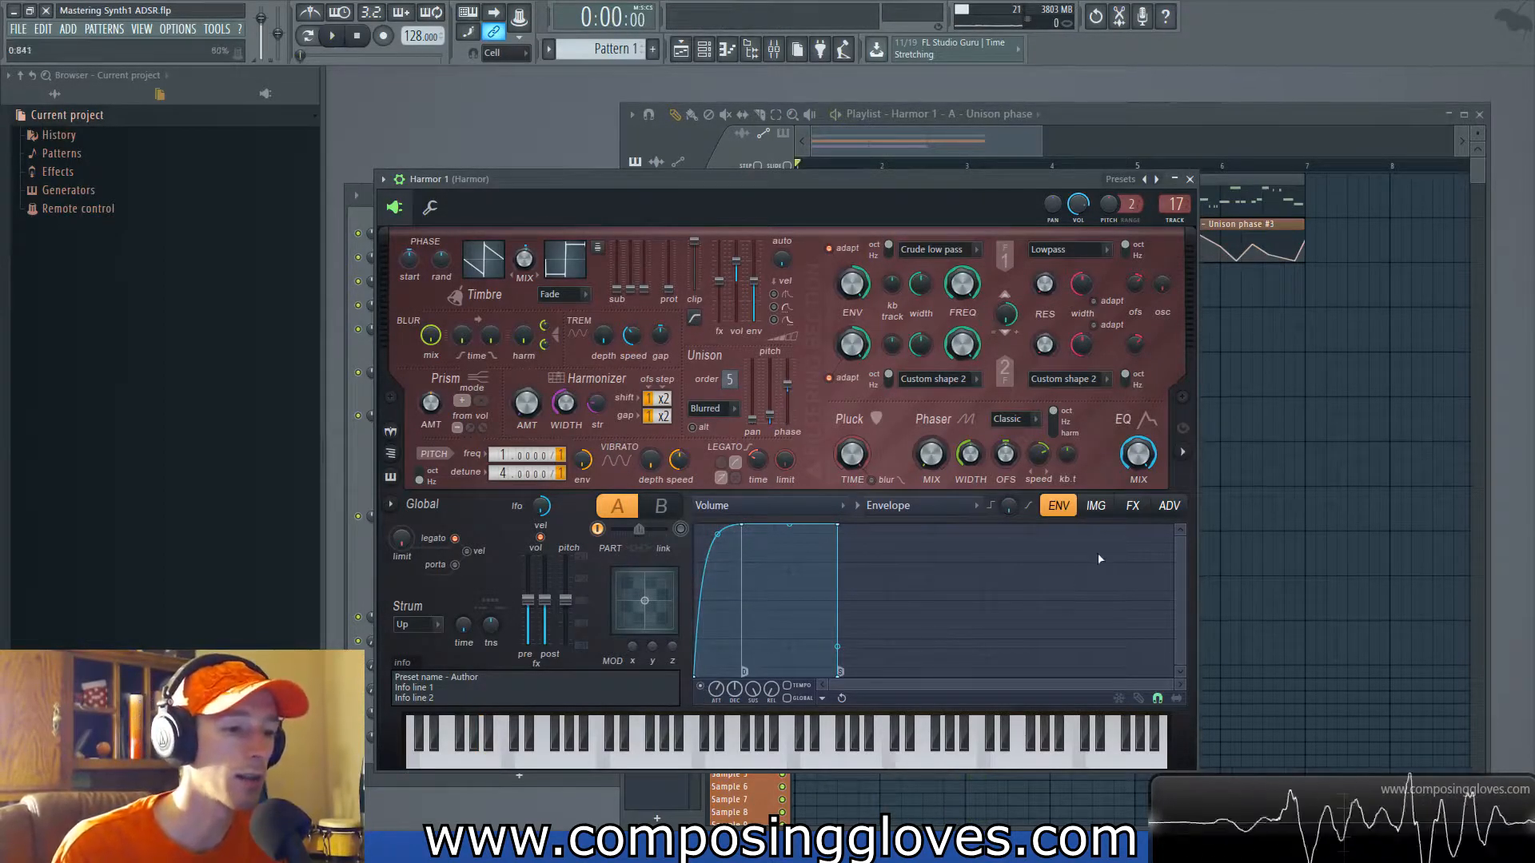
Step: Show Harmor's Global EQ curve while auditioning the arrangement, and check the effects page
{"action": "left_click", "coordinate": [1139, 455]}
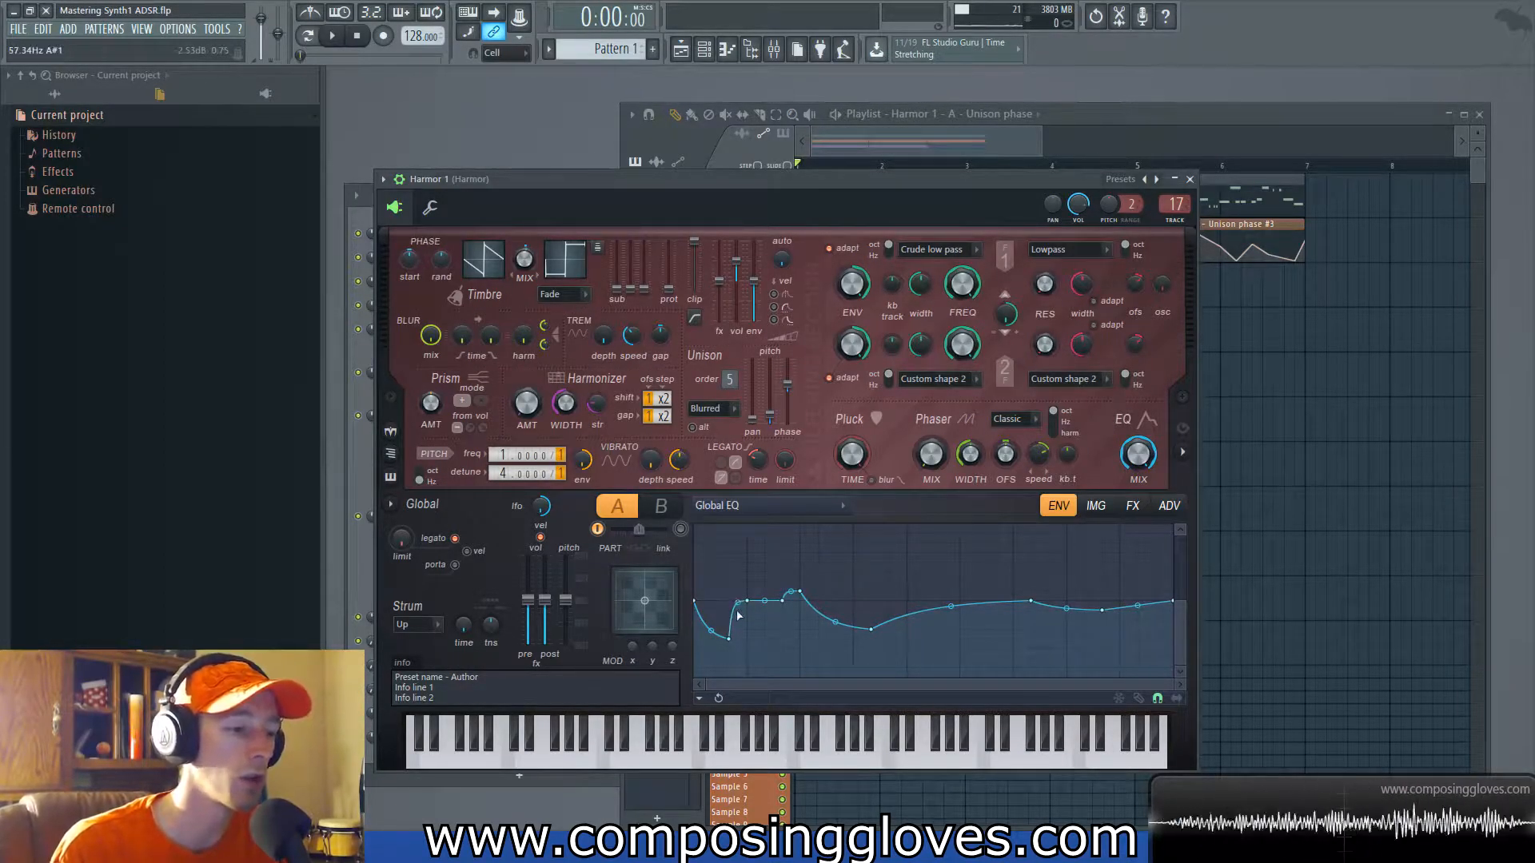
{"action": "key", "text": "space"}
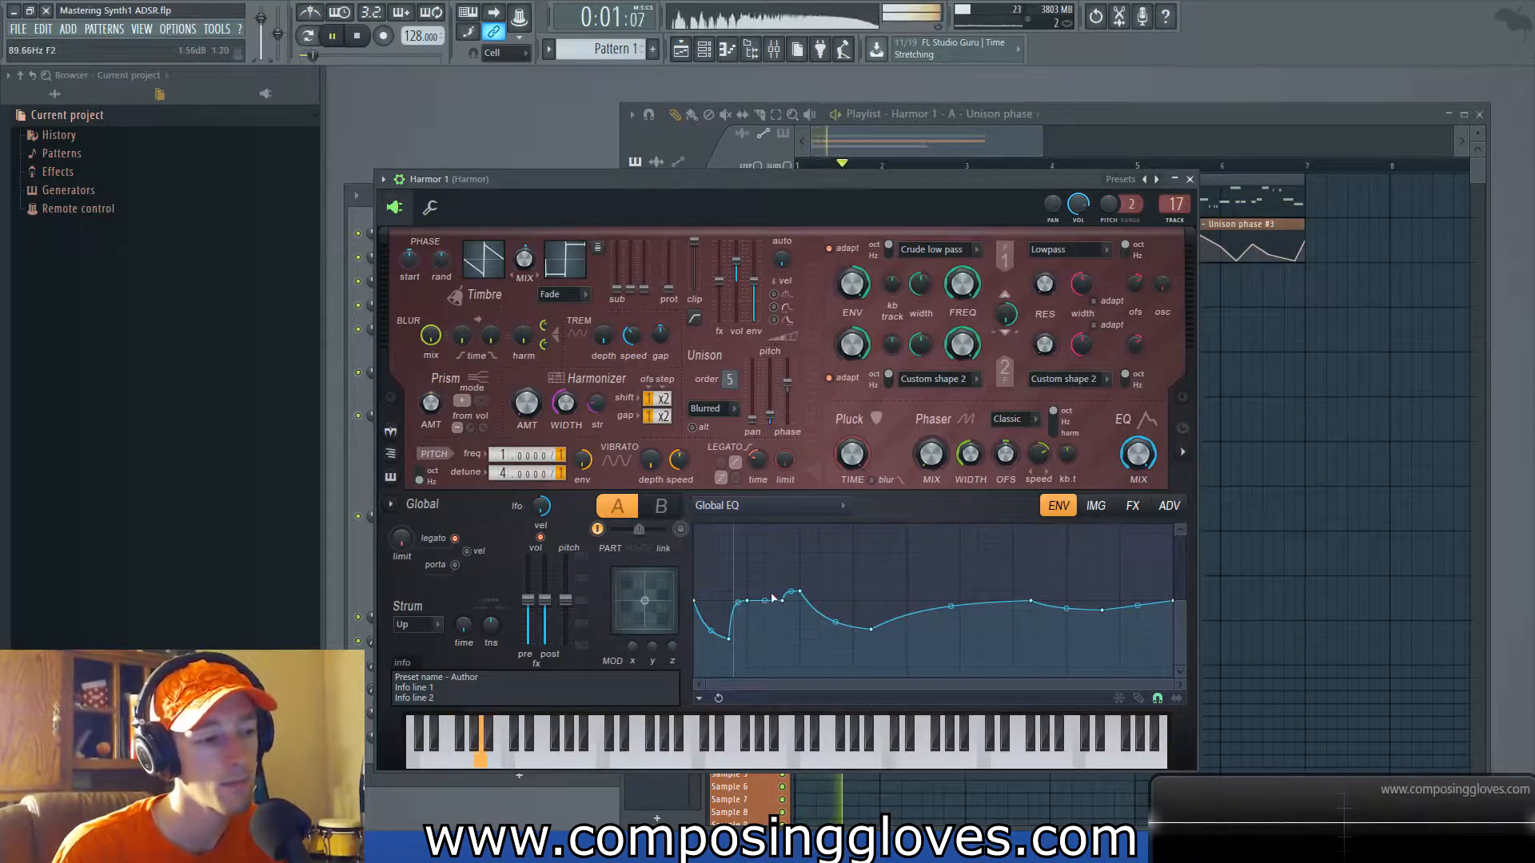
{"action": "key", "text": "space"}
{"action": "left_click", "coordinate": [1134, 506]}
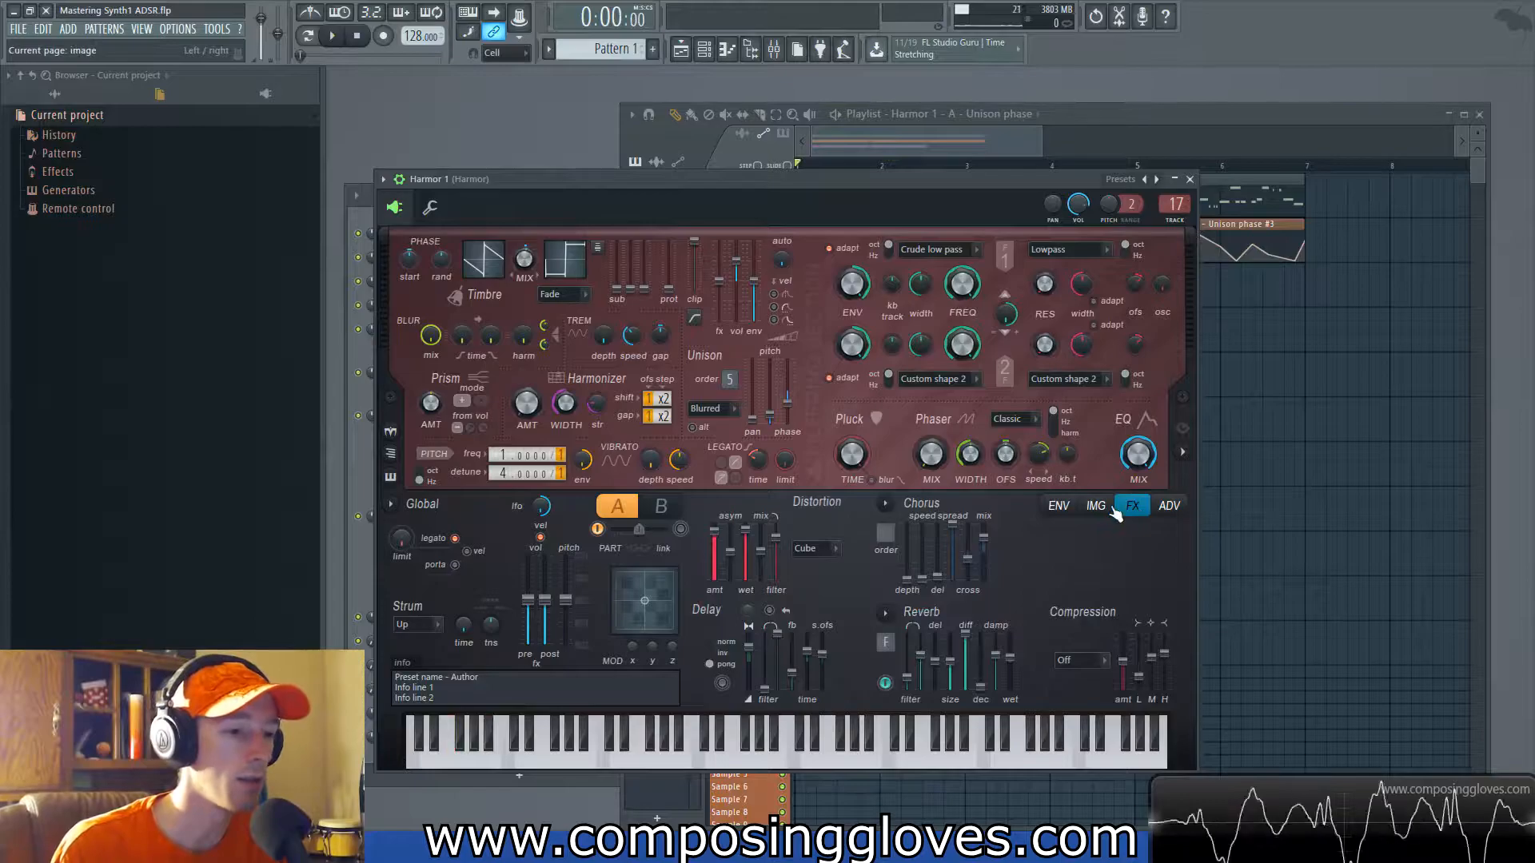
{"action": "left_click", "coordinate": [1042, 510]}
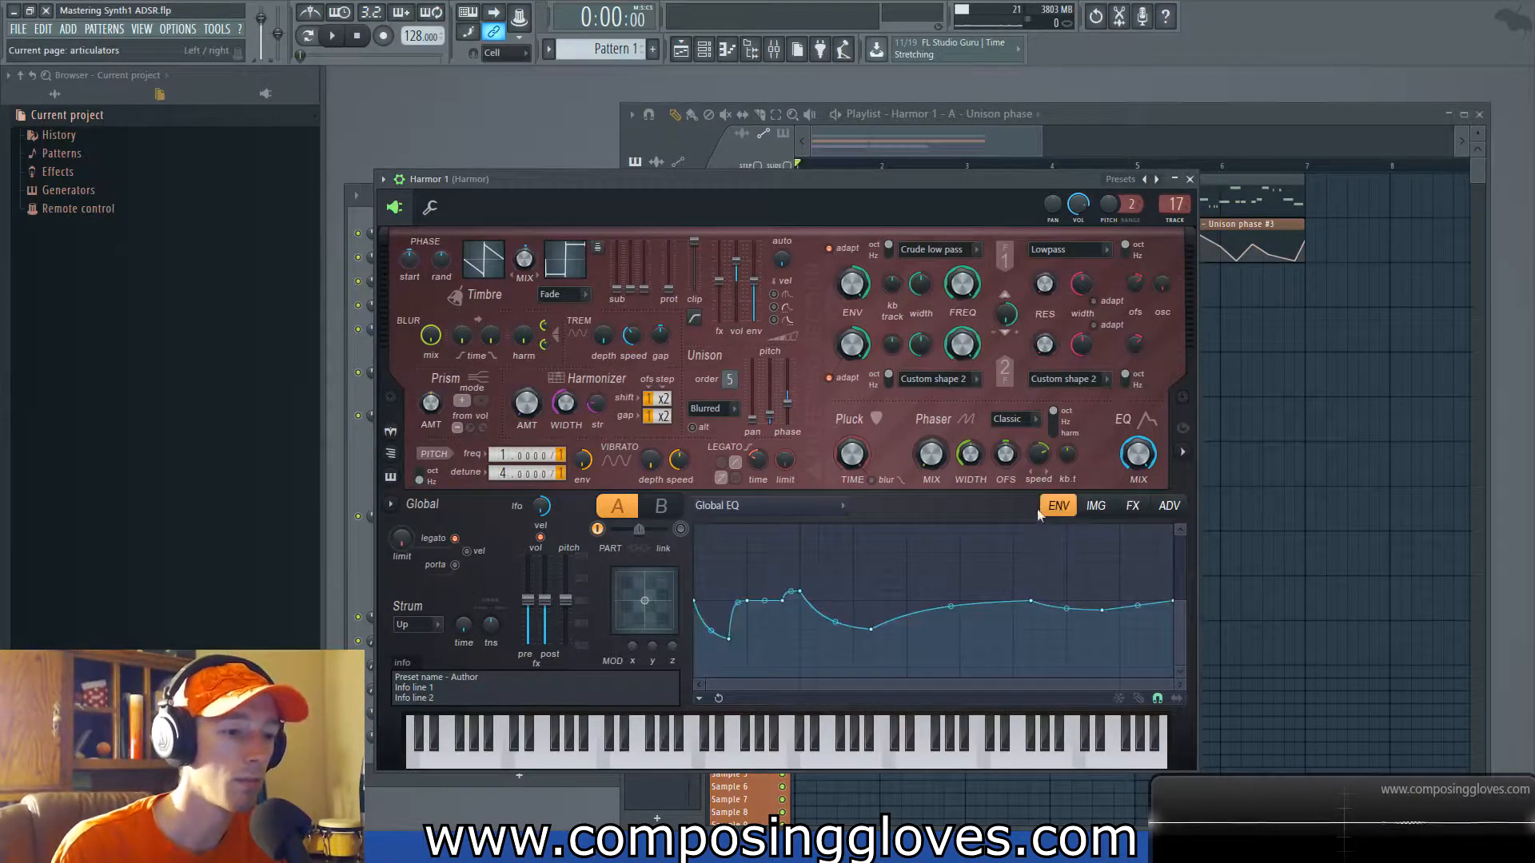
Step: Show Harmor's Volume envelope and audition the arrangement with that envelope disabled
{"action": "left_click", "coordinate": [718, 506]}
{"action": "left_click", "coordinate": [711, 319]}
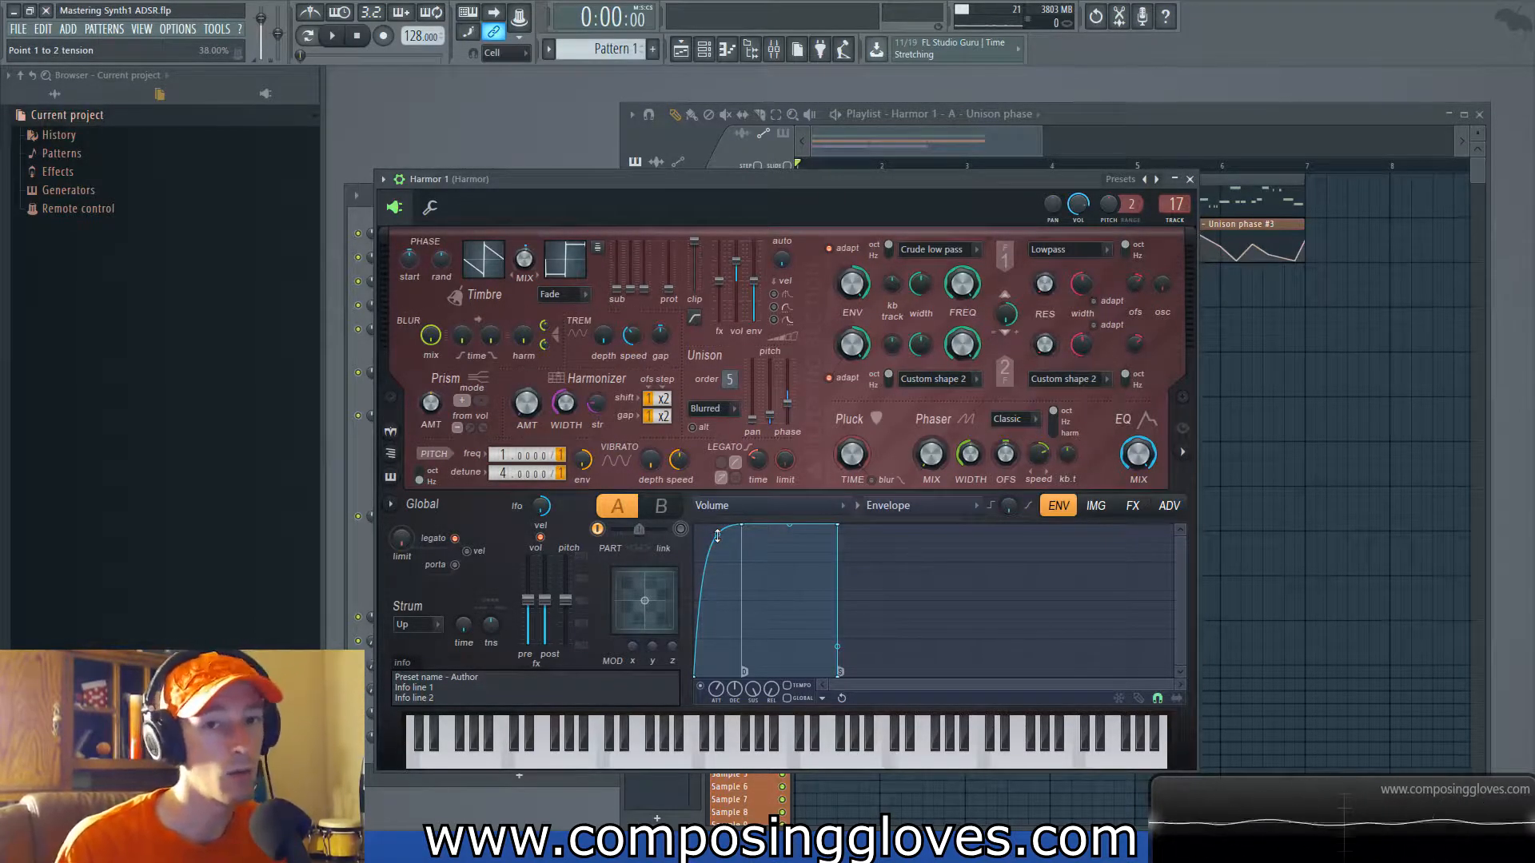
{"action": "mouse_move", "coordinate": [717, 534]}
{"action": "left_mouse_down"}
{"action": "mouse_move", "coordinate": [717, 560]}
{"action": "mouse_move", "coordinate": [717, 536]}
{"action": "left_mouse_up"}
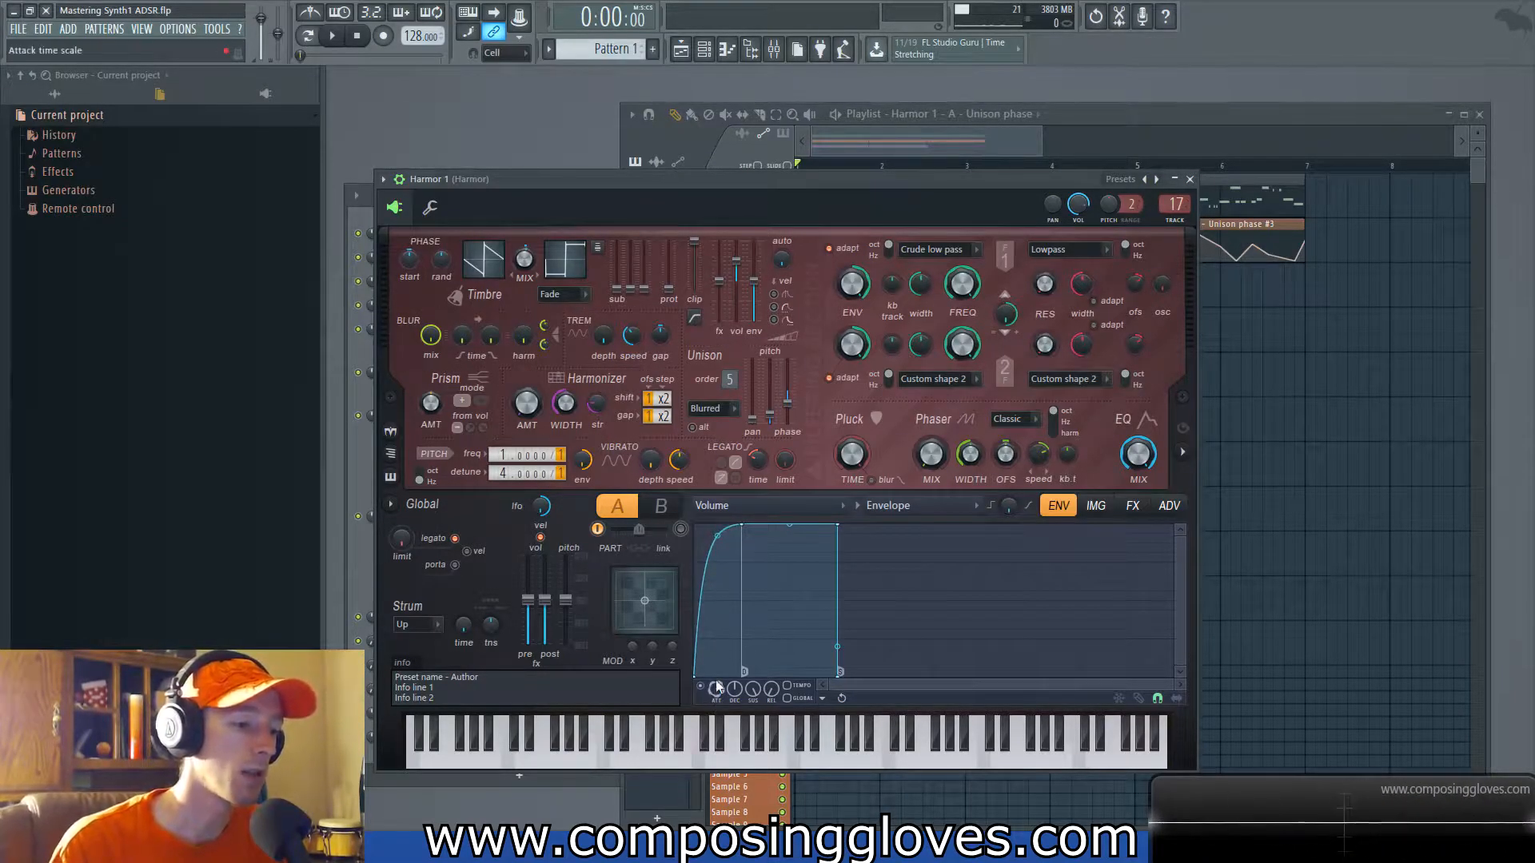
{"action": "key", "text": "space"}
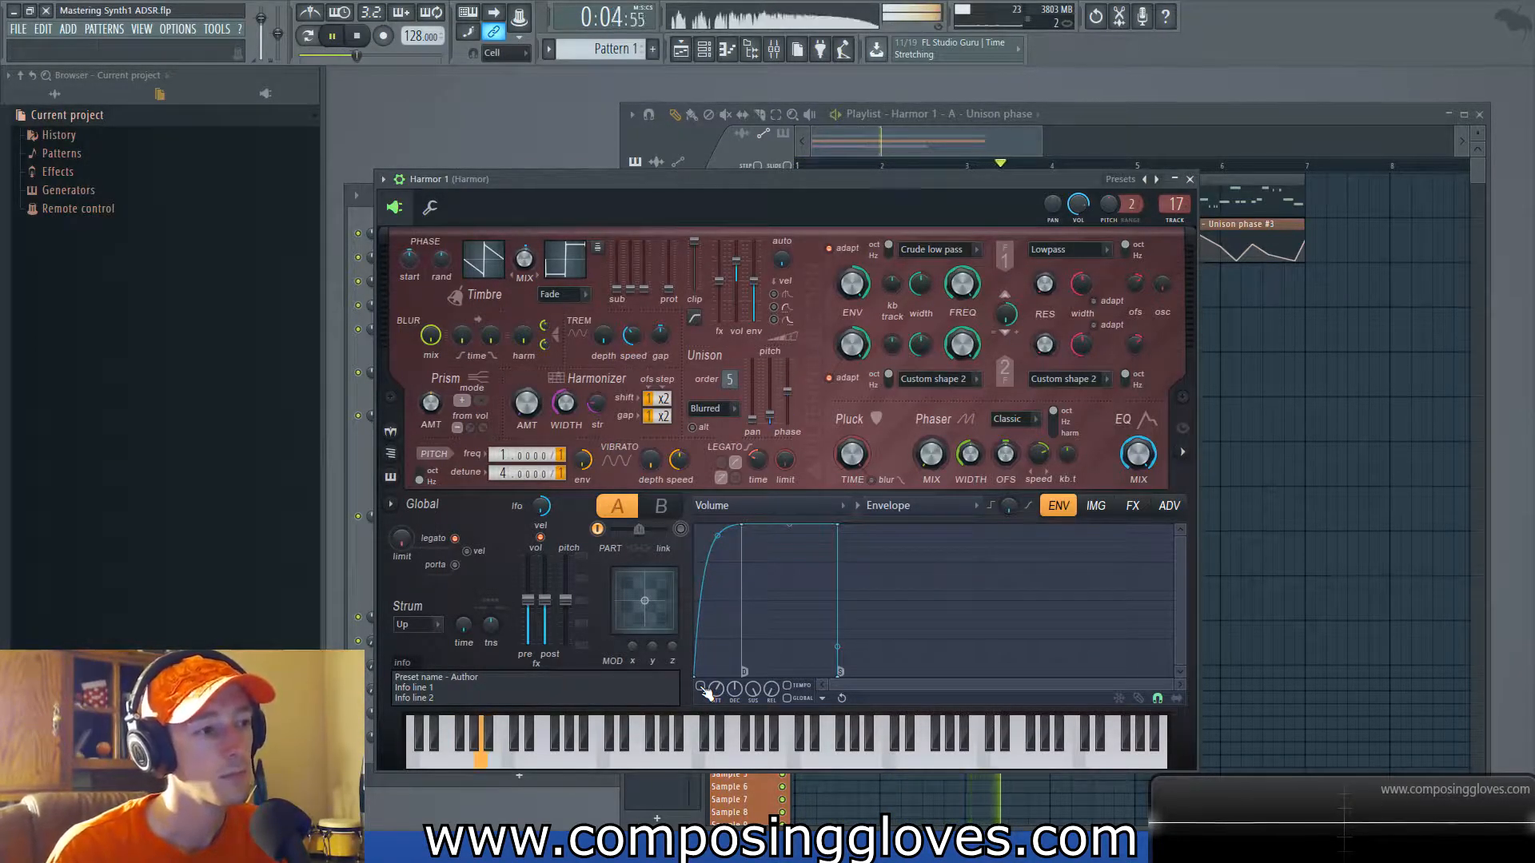
{"action": "key", "text": "space"}
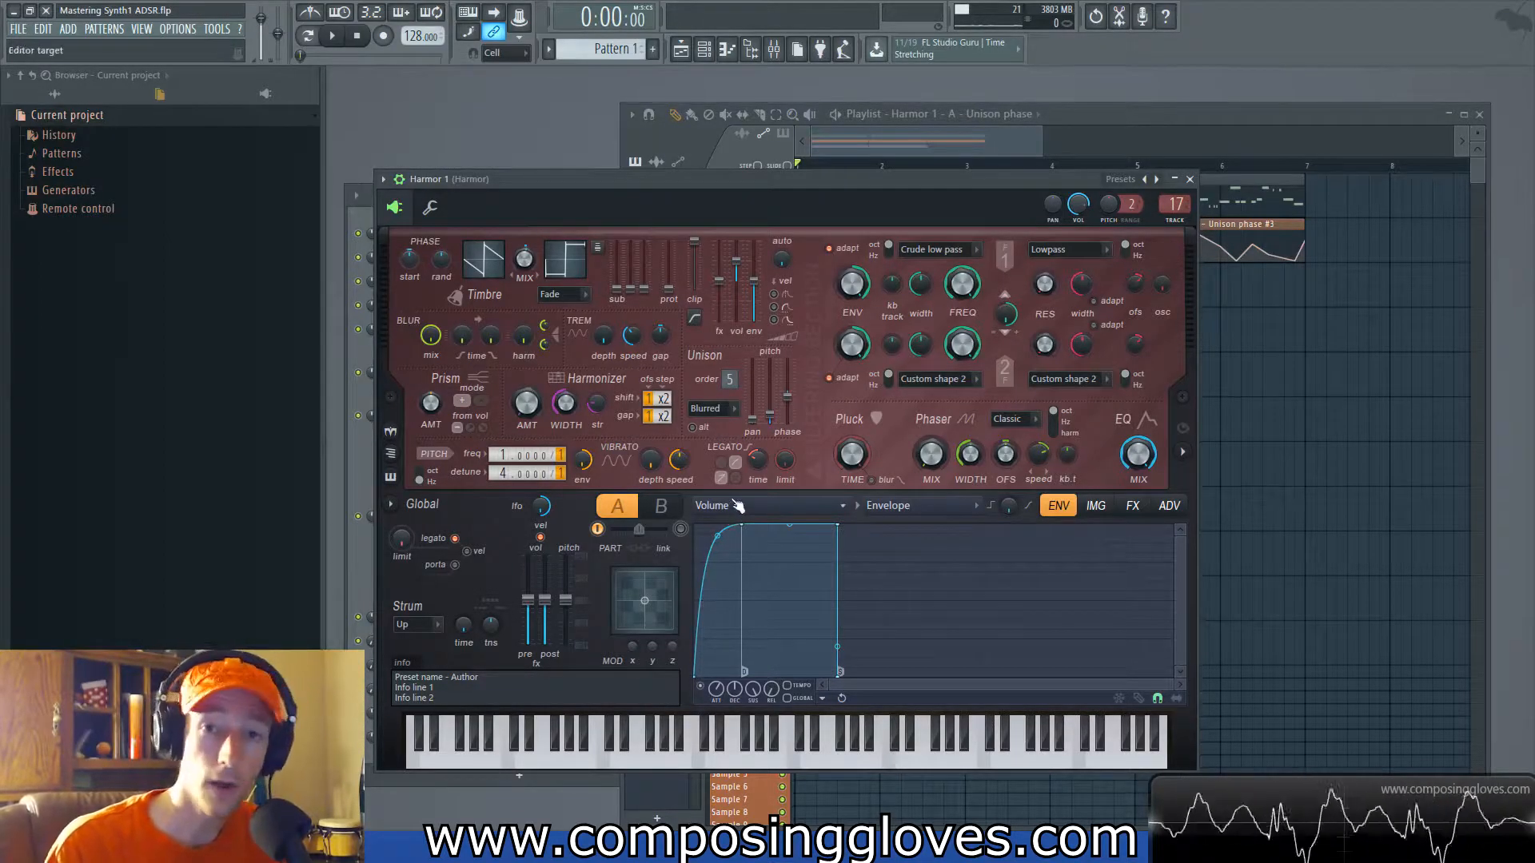
Step: Try a gentler attack curve on the Volume envelope, audition it with the envelope on and off, and restore the steeper curve
{"action": "left_click_drag", "start_coordinate": [716, 536], "coordinate": [717, 566]}
{"action": "key", "text": "space"}
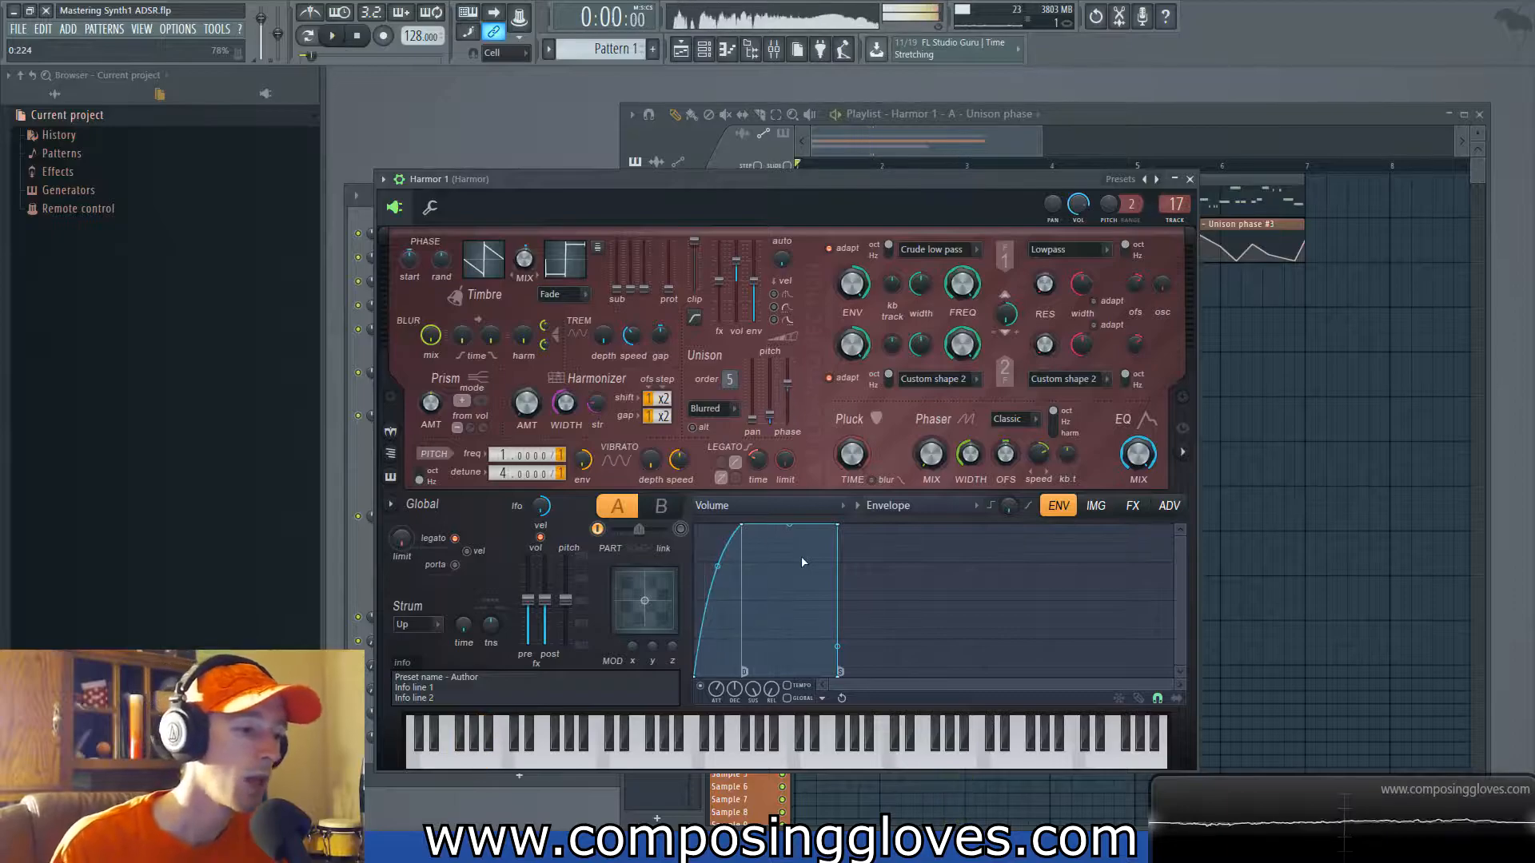
{"action": "key", "text": "space"}
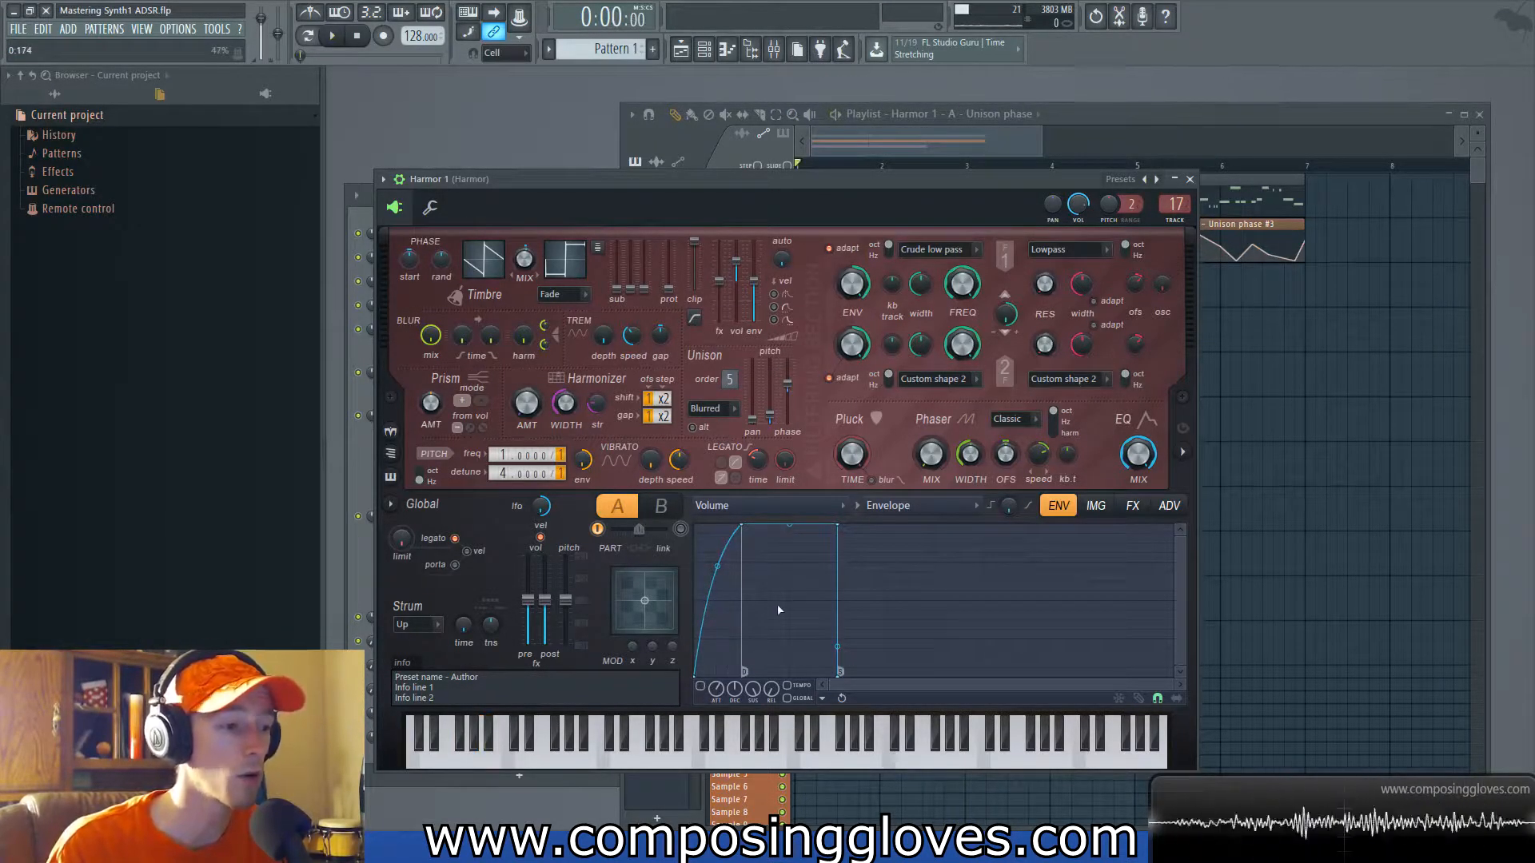
{"action": "key", "text": "space"}
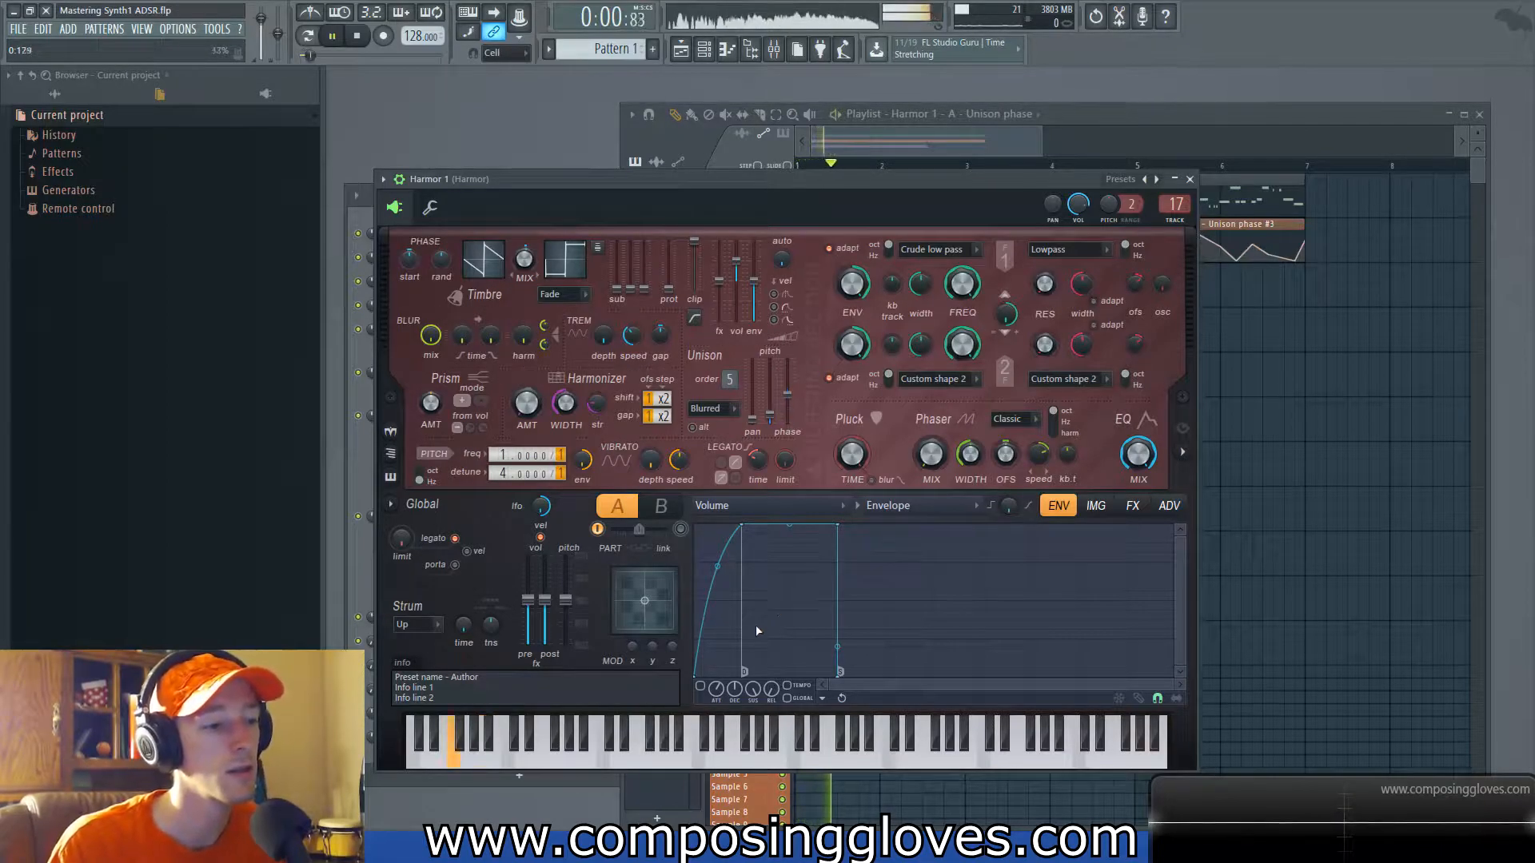
{"action": "key", "text": "space"}
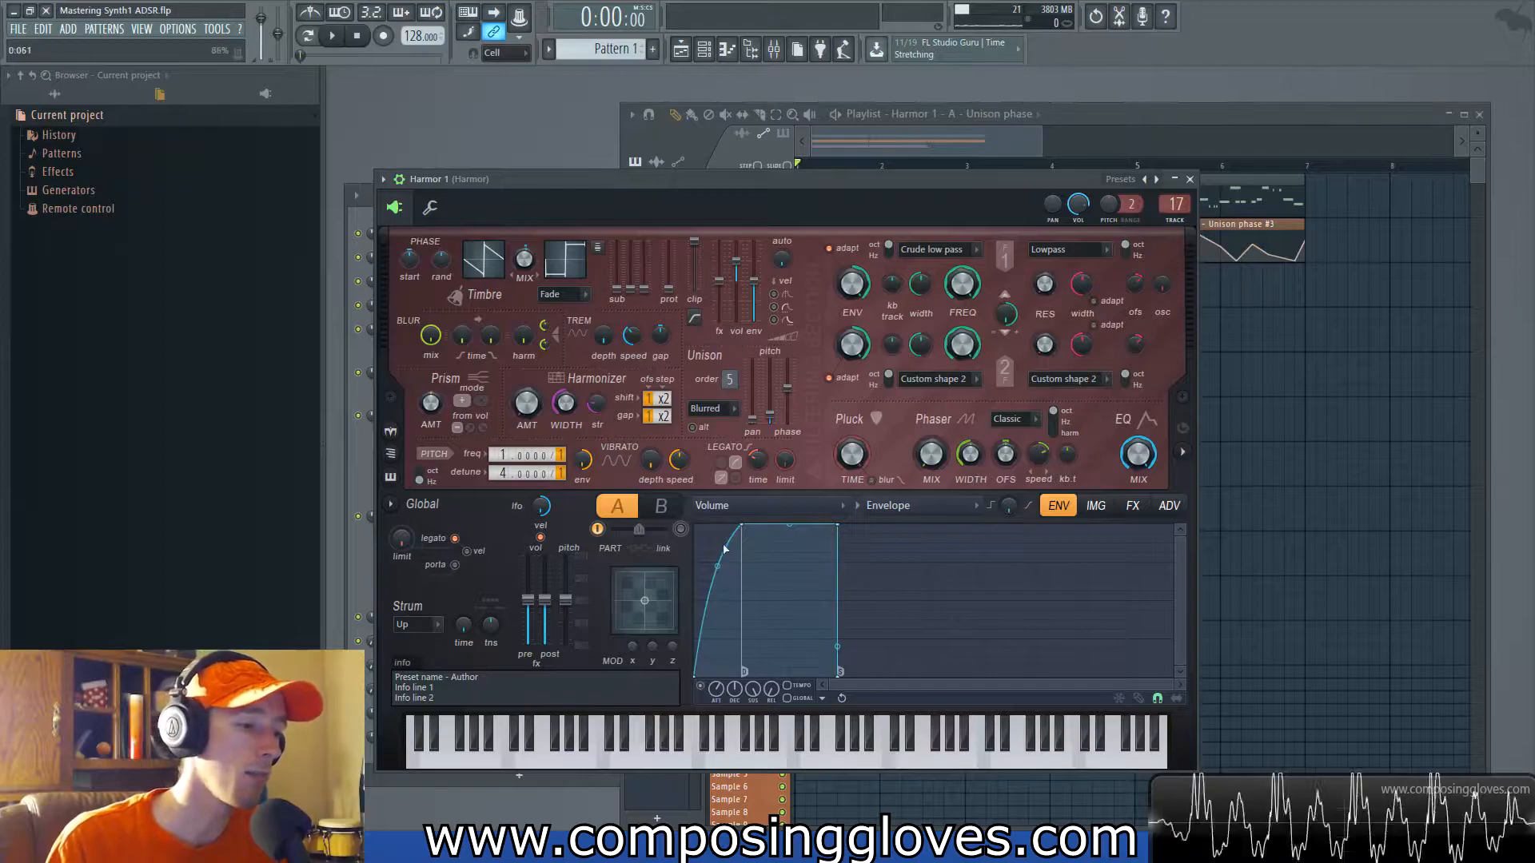
{"action": "left_click_drag", "start_coordinate": [714, 563], "coordinate": [714, 534]}
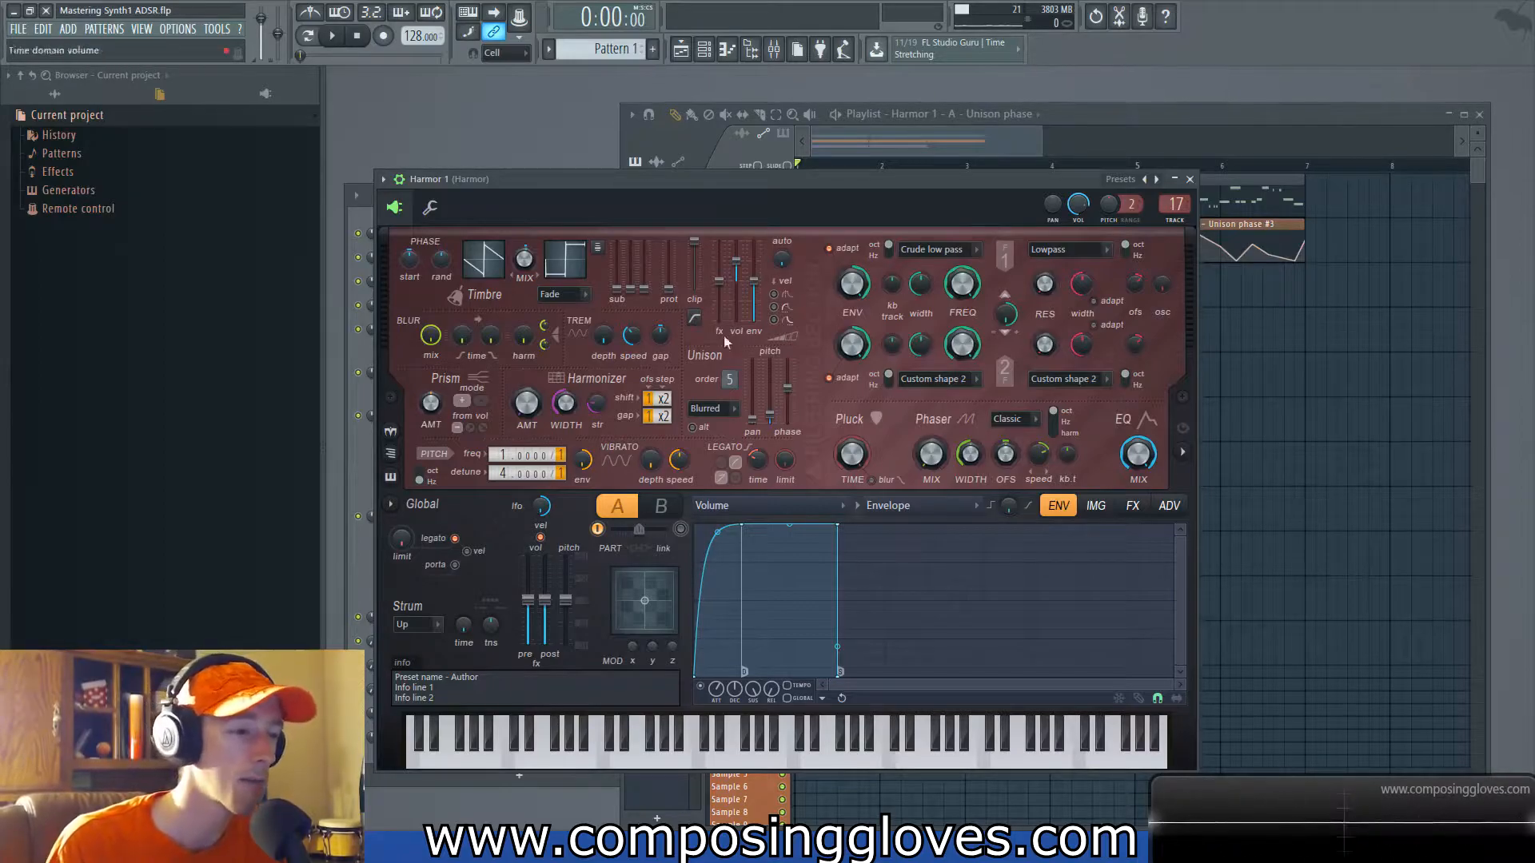
Step: Lower the curve tension between points 2 and 3 of the Global EQ and audition the arrangement
{"action": "left_click", "coordinate": [1132, 505]}
{"action": "left_click", "coordinate": [1094, 506]}
{"action": "left_click", "coordinate": [1133, 506]}
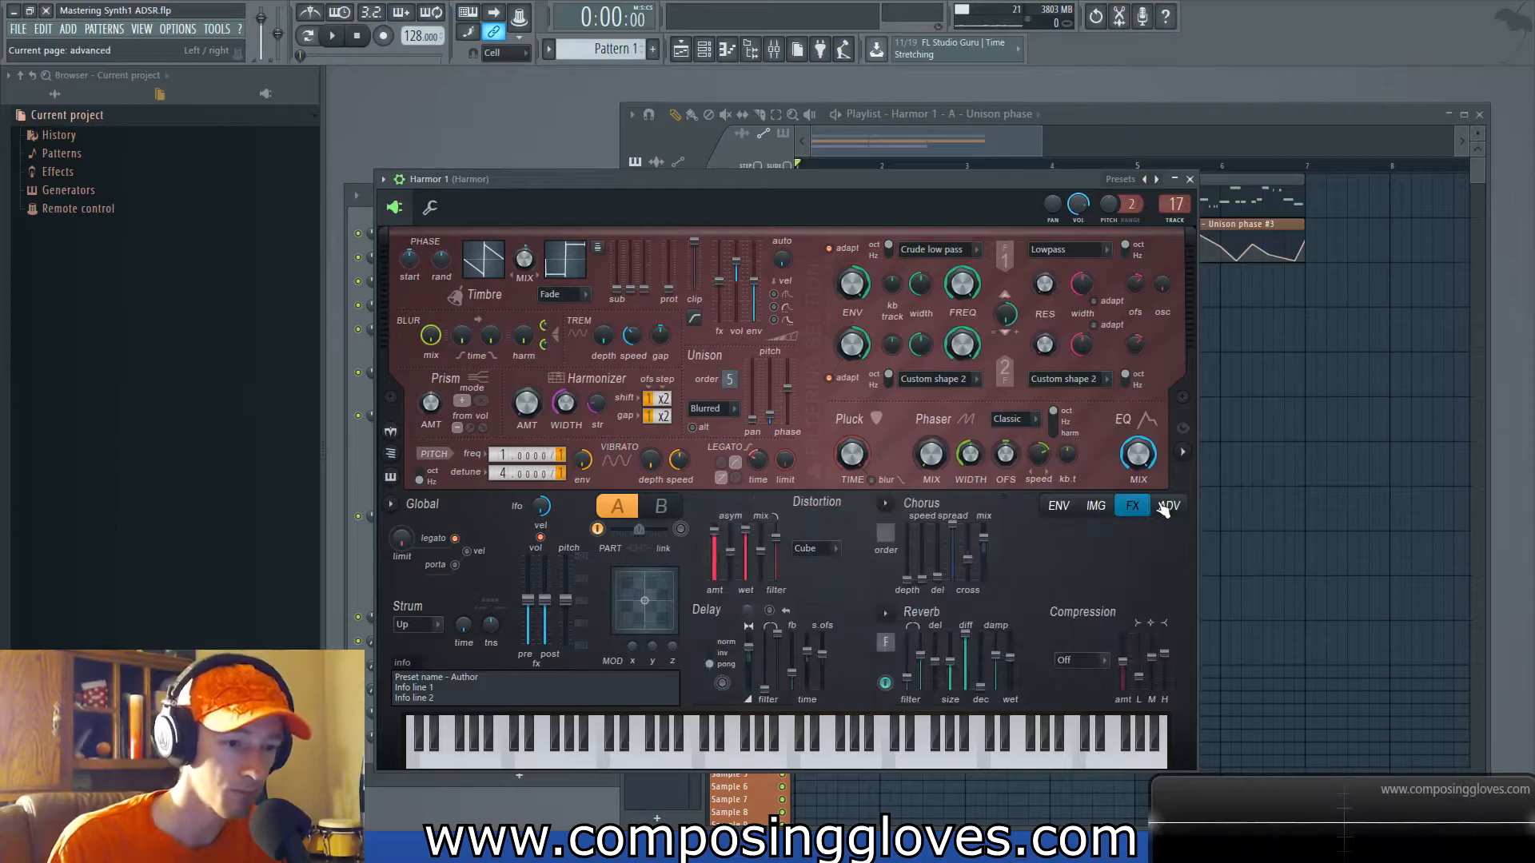
{"action": "left_click", "coordinate": [1059, 505]}
{"action": "left_click_drag", "start_coordinate": [737, 602], "coordinate": [737, 636]}
{"action": "key", "text": "space"}
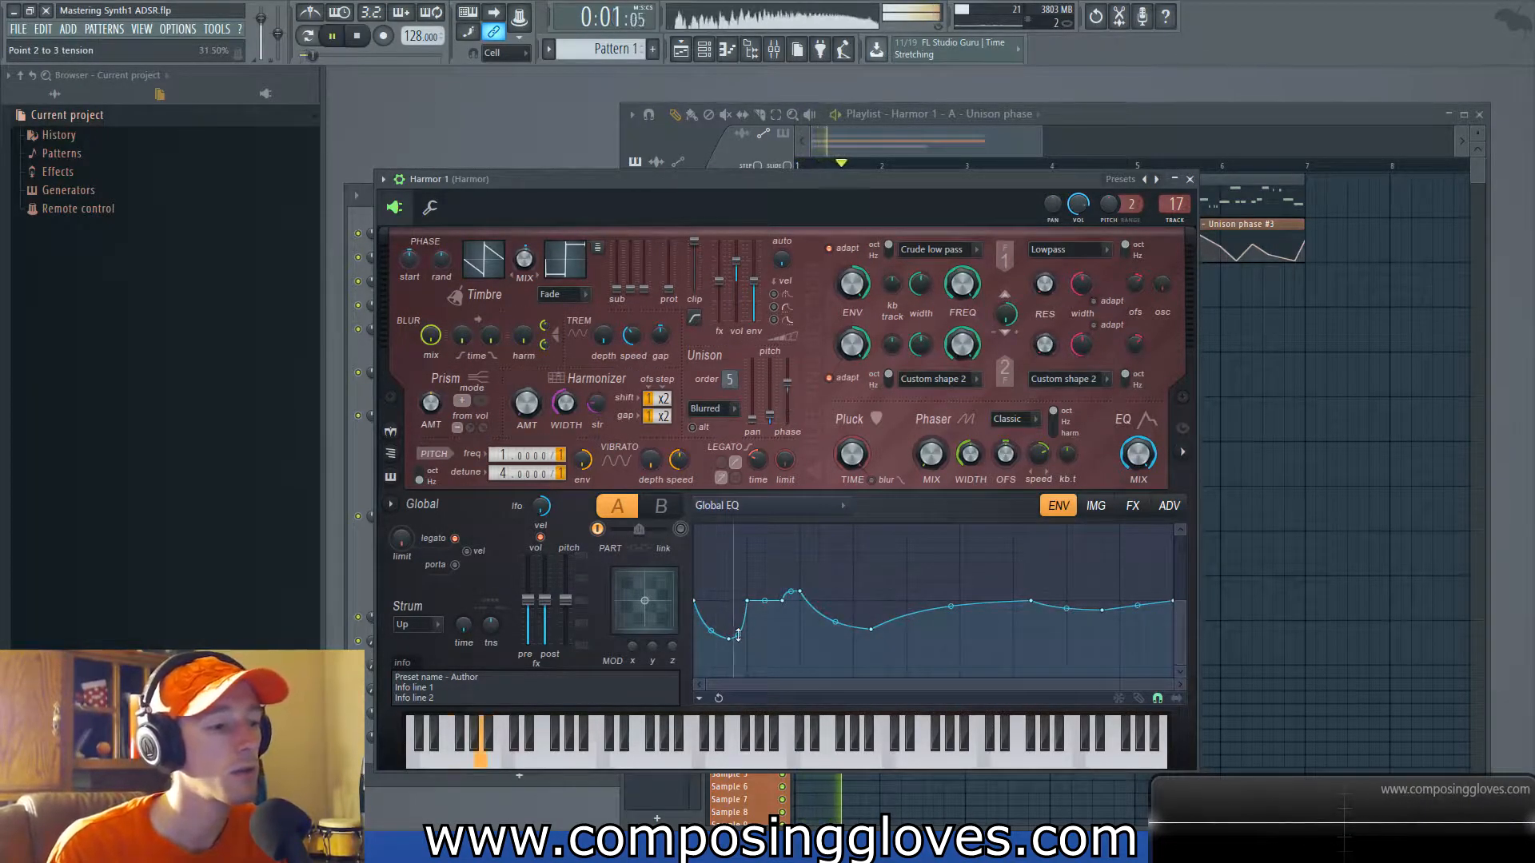
{"action": "key", "text": "space"}
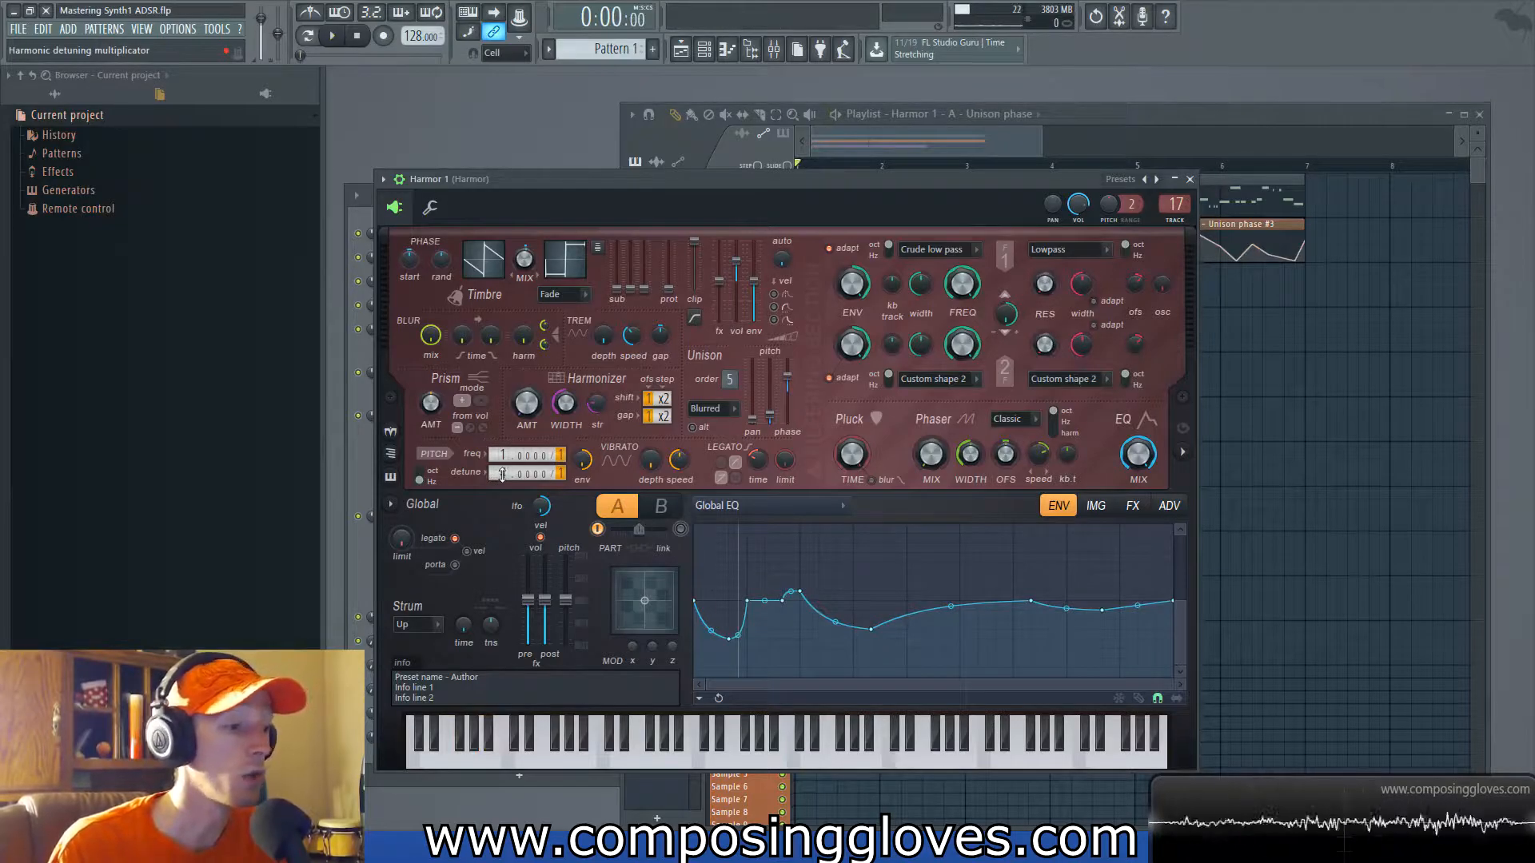
Step: Set Harmor's harmonic detune multiplier to 3 and start playing the arrangement with the effects page open
{"action": "scroll", "coordinate": [502, 474], "scroll_direction": "down", "scroll_amount": 2}
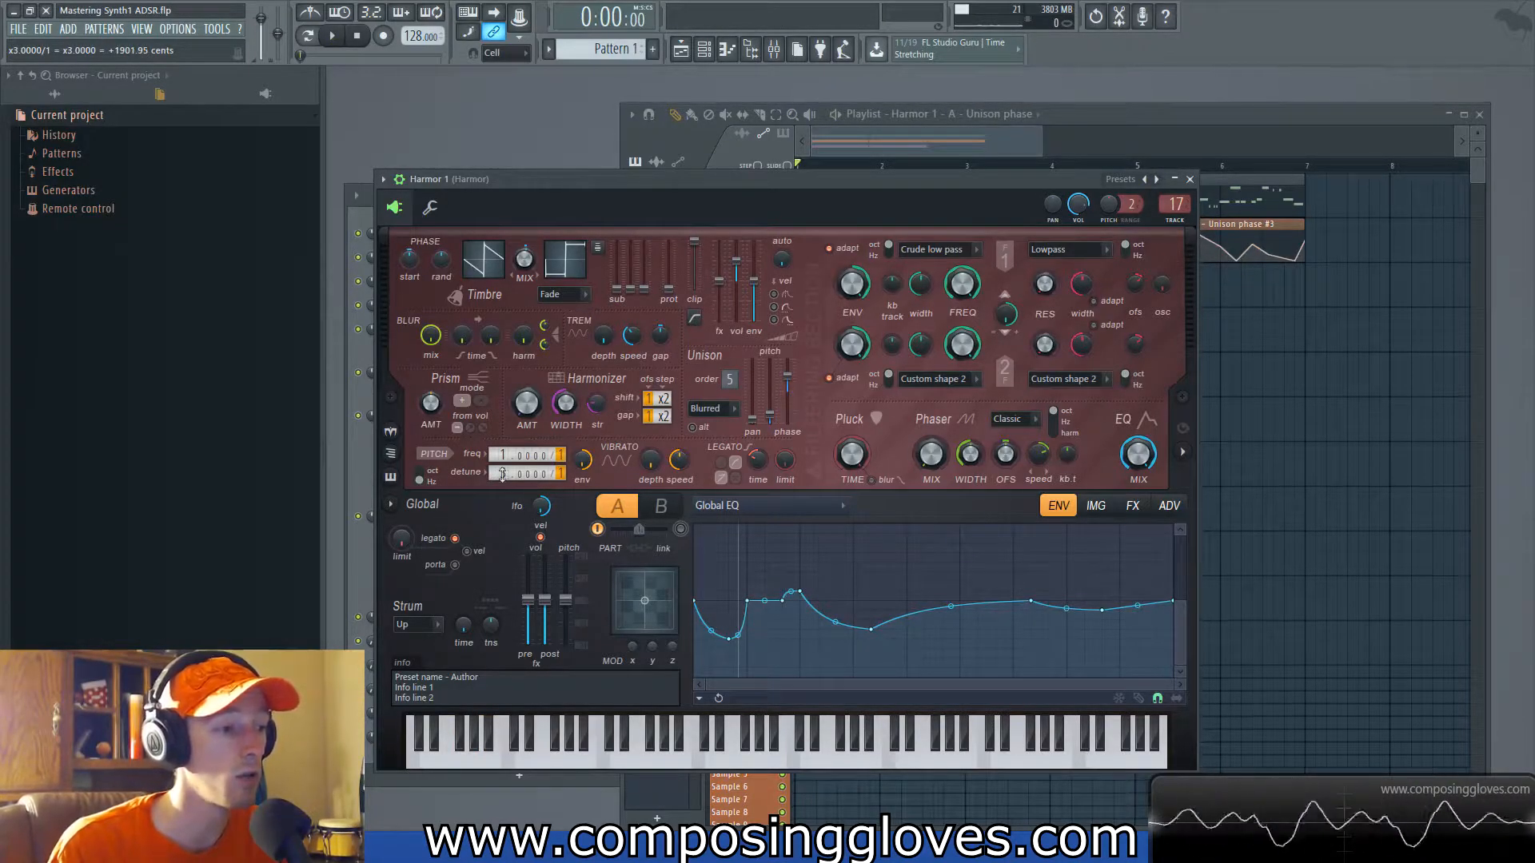
{"action": "left_click", "coordinate": [1133, 505]}
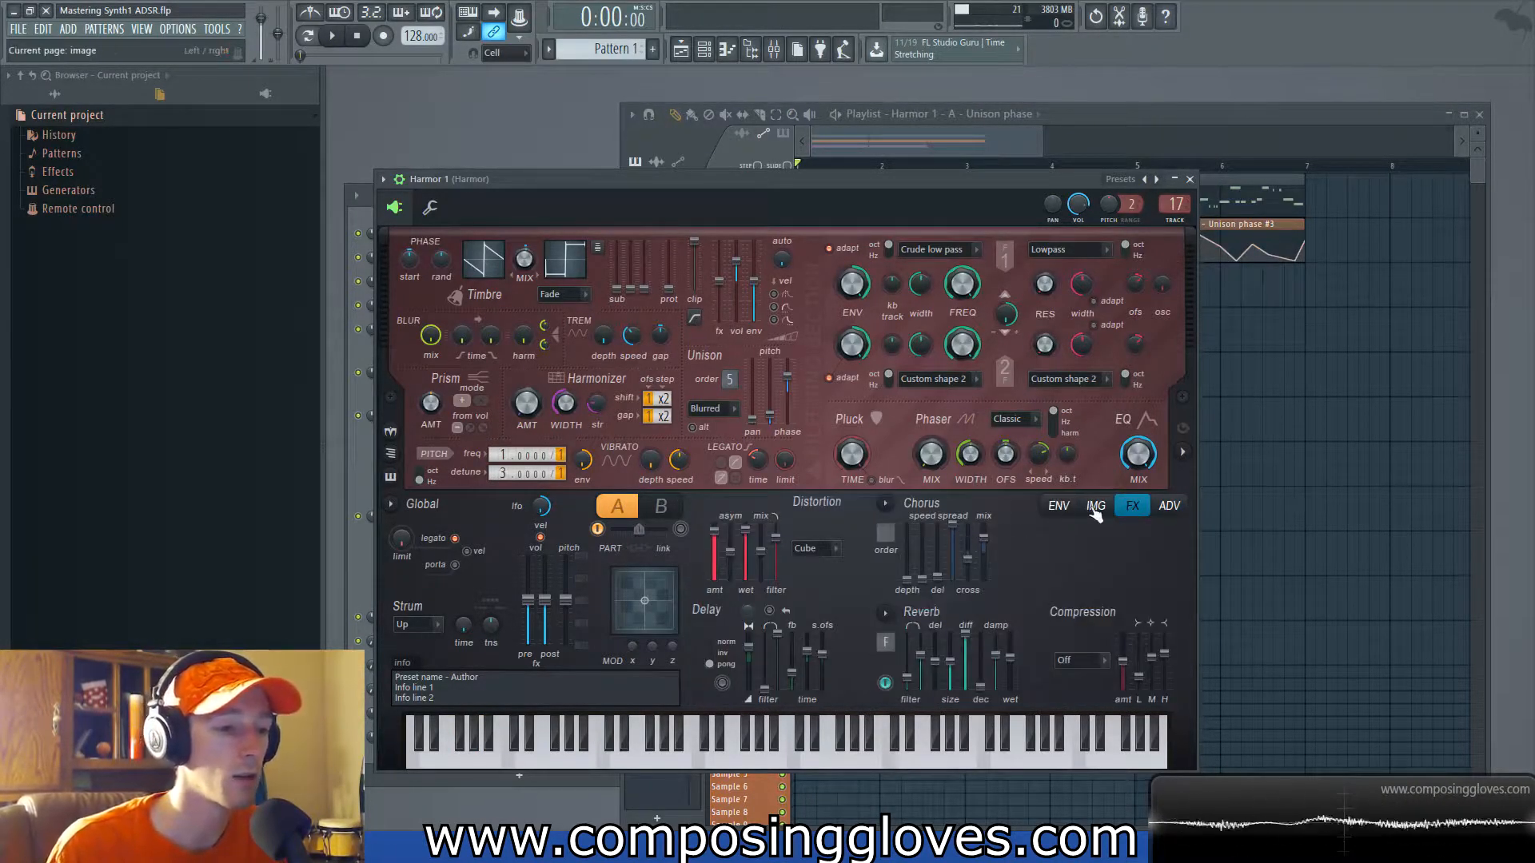
{"action": "key", "text": "space"}
Step: Display Harmor's Volume envelope in the articulator editor while the arrangement plays
{"action": "left_click", "coordinate": [1064, 510]}
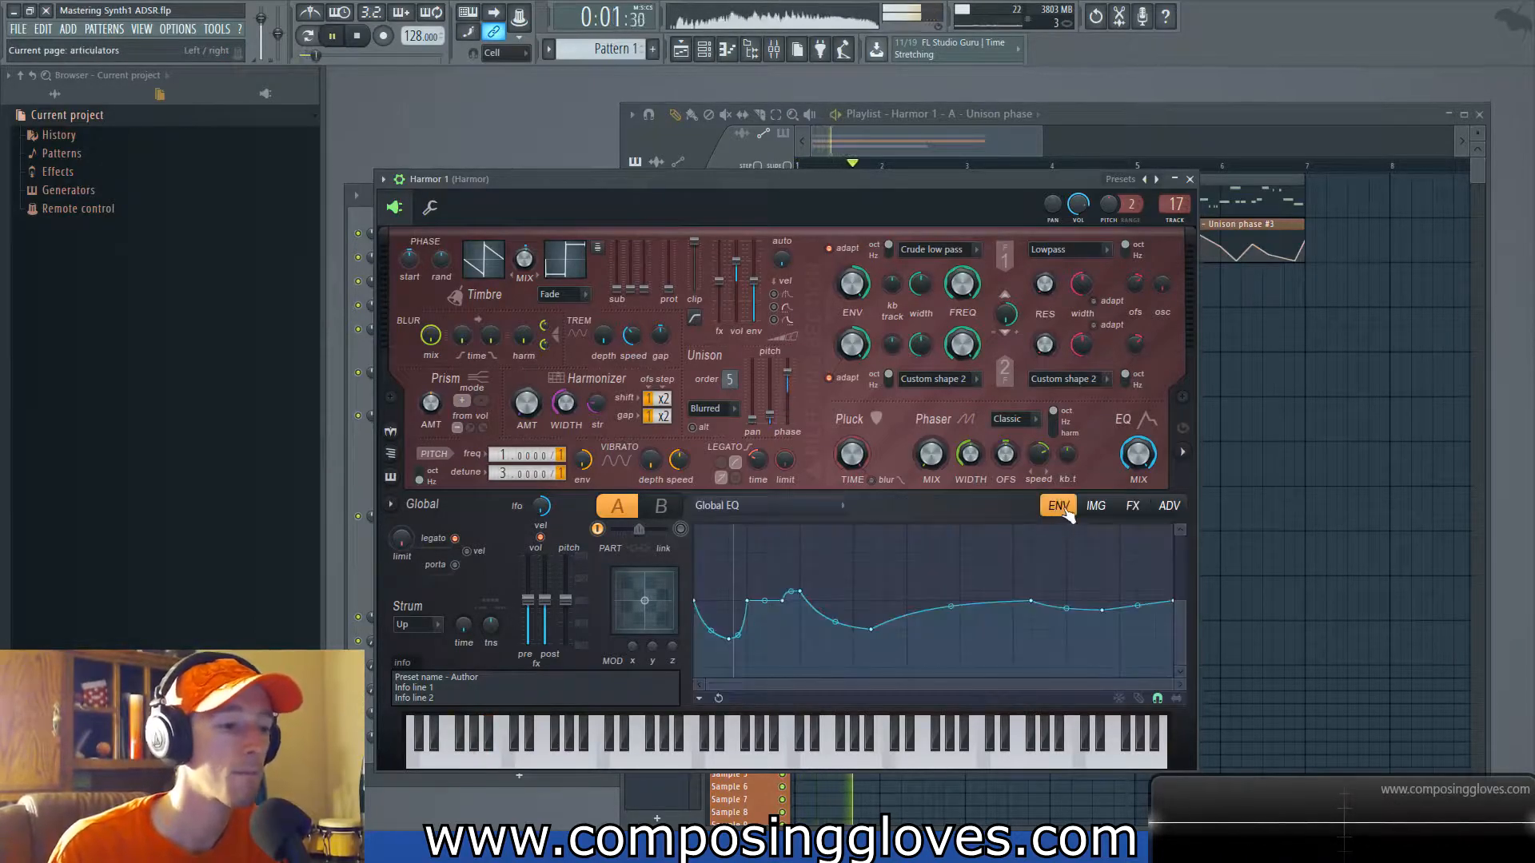
{"action": "left_click", "coordinate": [726, 506]}
{"action": "left_click", "coordinate": [720, 320]}
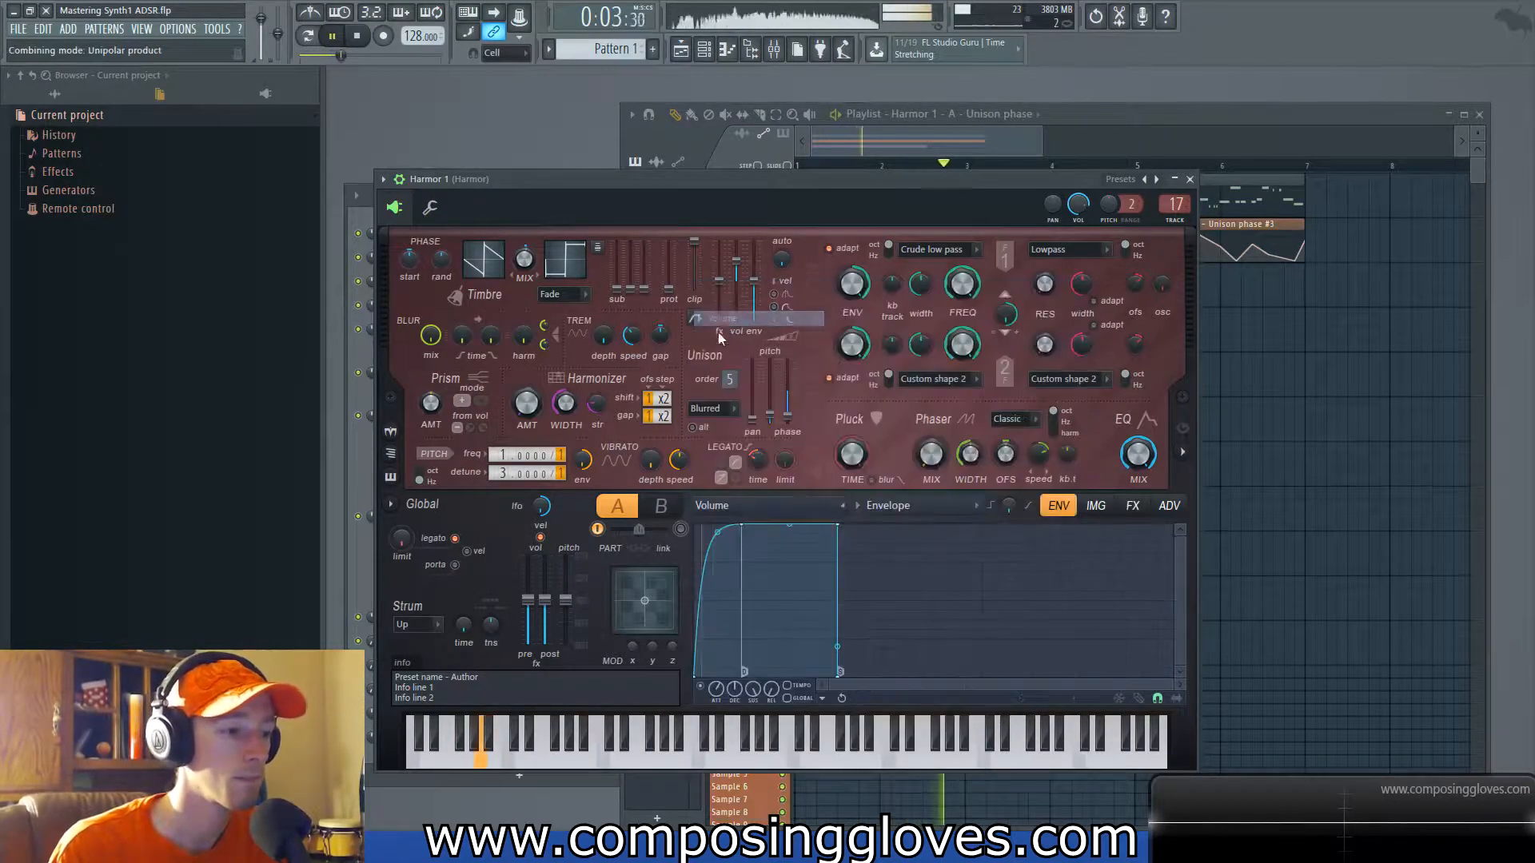
Step: Audition the arrangement with the Volume envelope disabled and set Harmor's harmonic detune multiplier to 4
{"action": "key", "text": "space"}
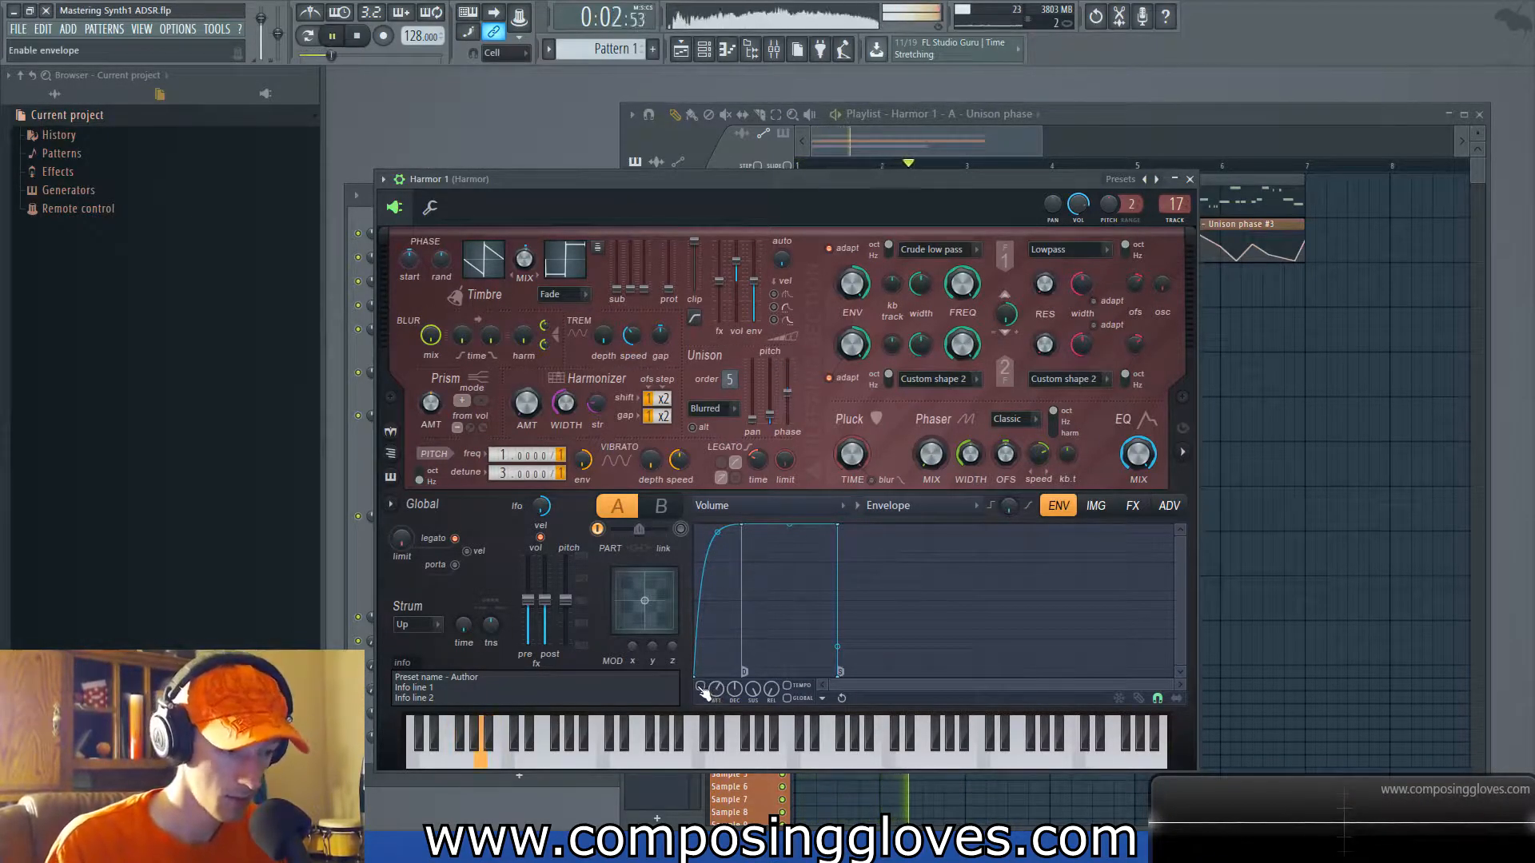
{"action": "key", "text": "space"}
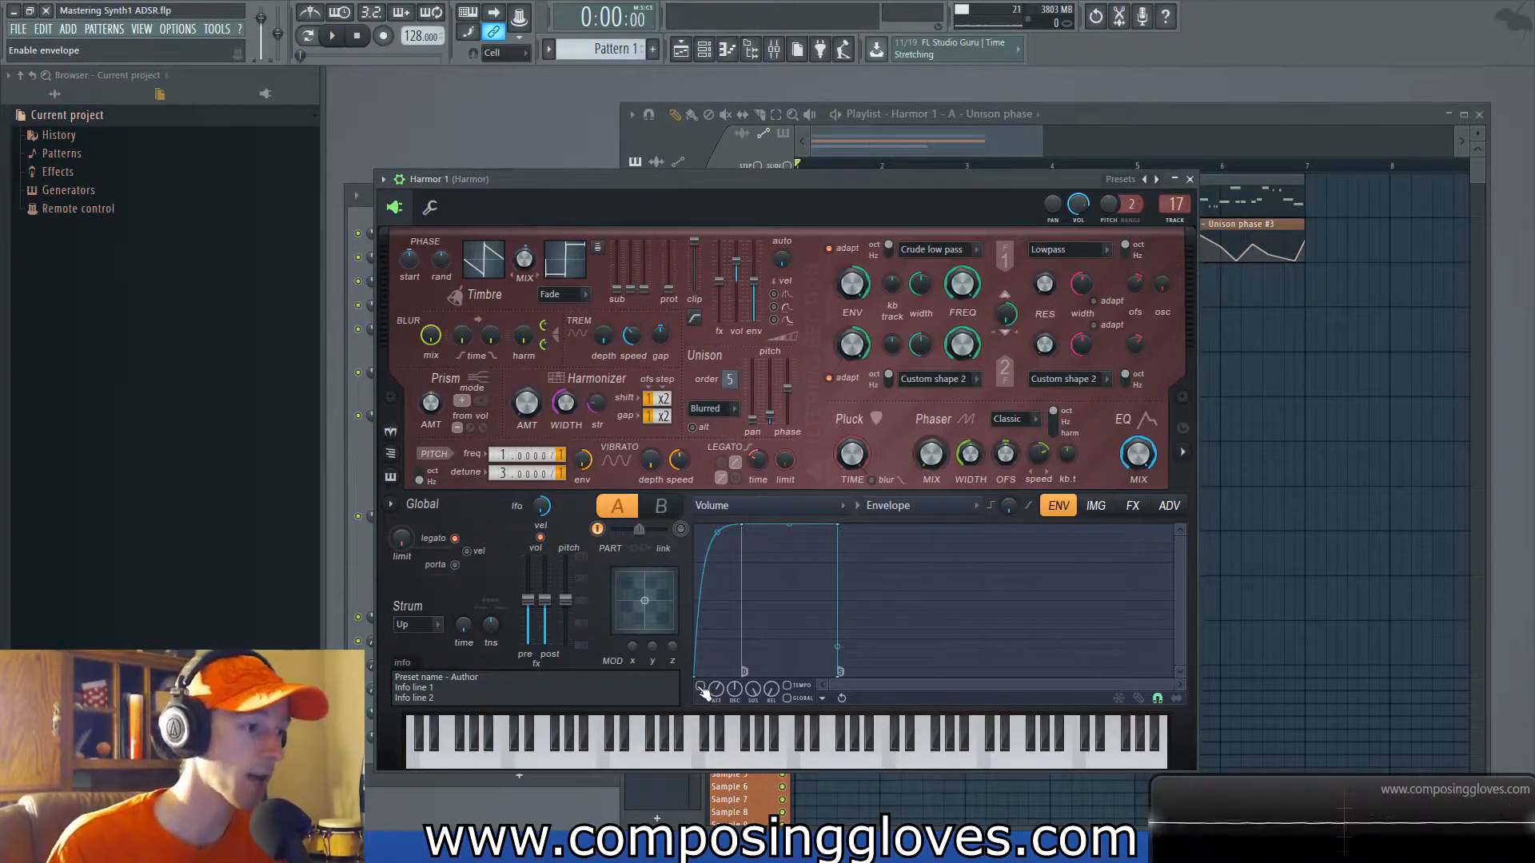
{"action": "left_click_drag", "start_coordinate": [499, 475], "coordinate": [500, 464]}
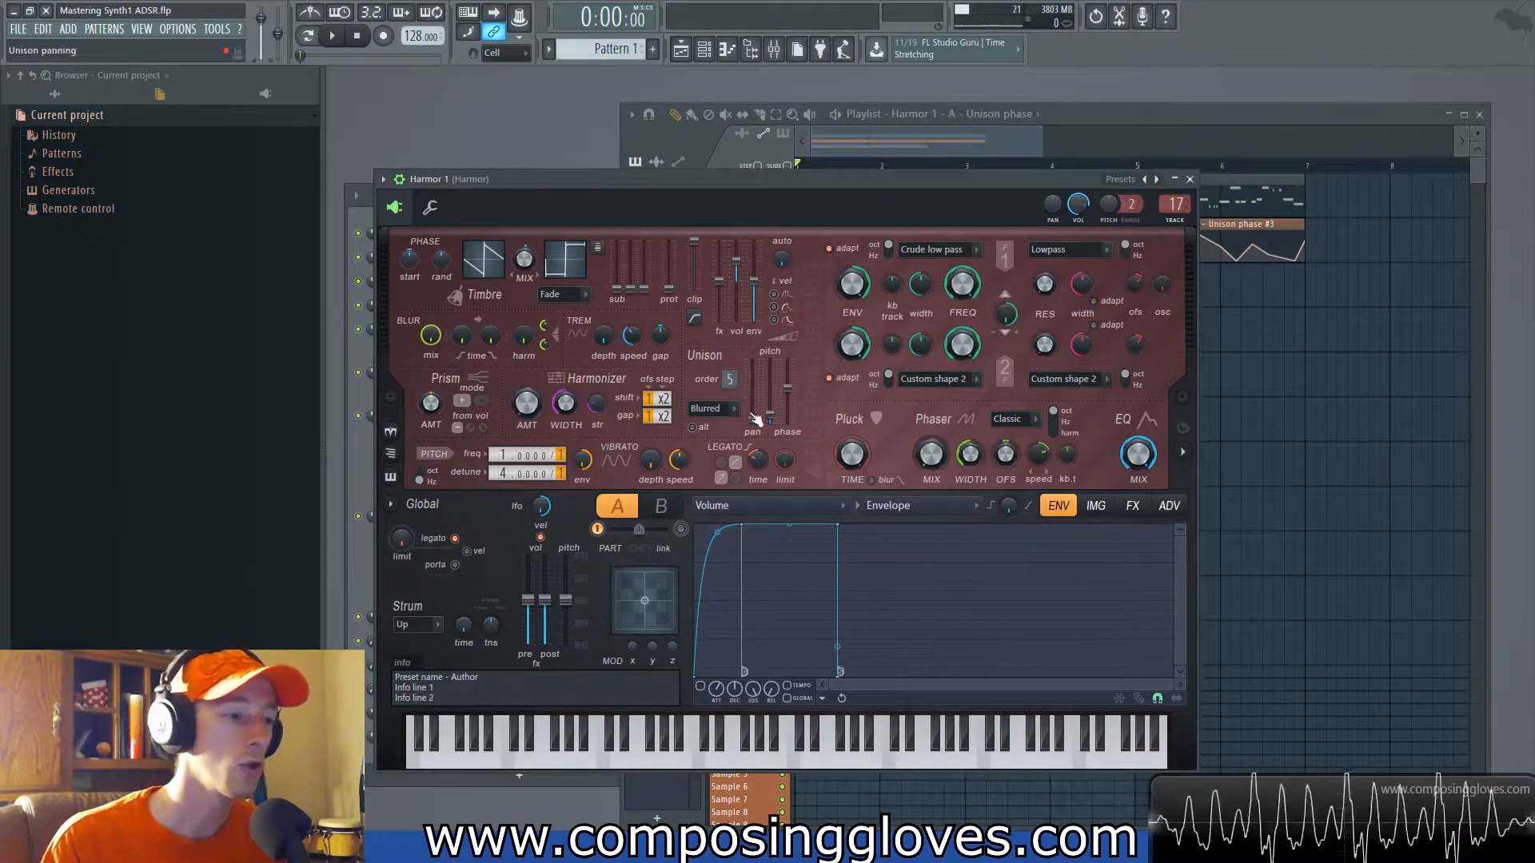
Step: Try a higher Unison panning in Harmor with the Volume envelope on, then lower it to the minimum and audition the difference
{"action": "left_click_drag", "start_coordinate": [752, 421], "coordinate": [760, 385]}
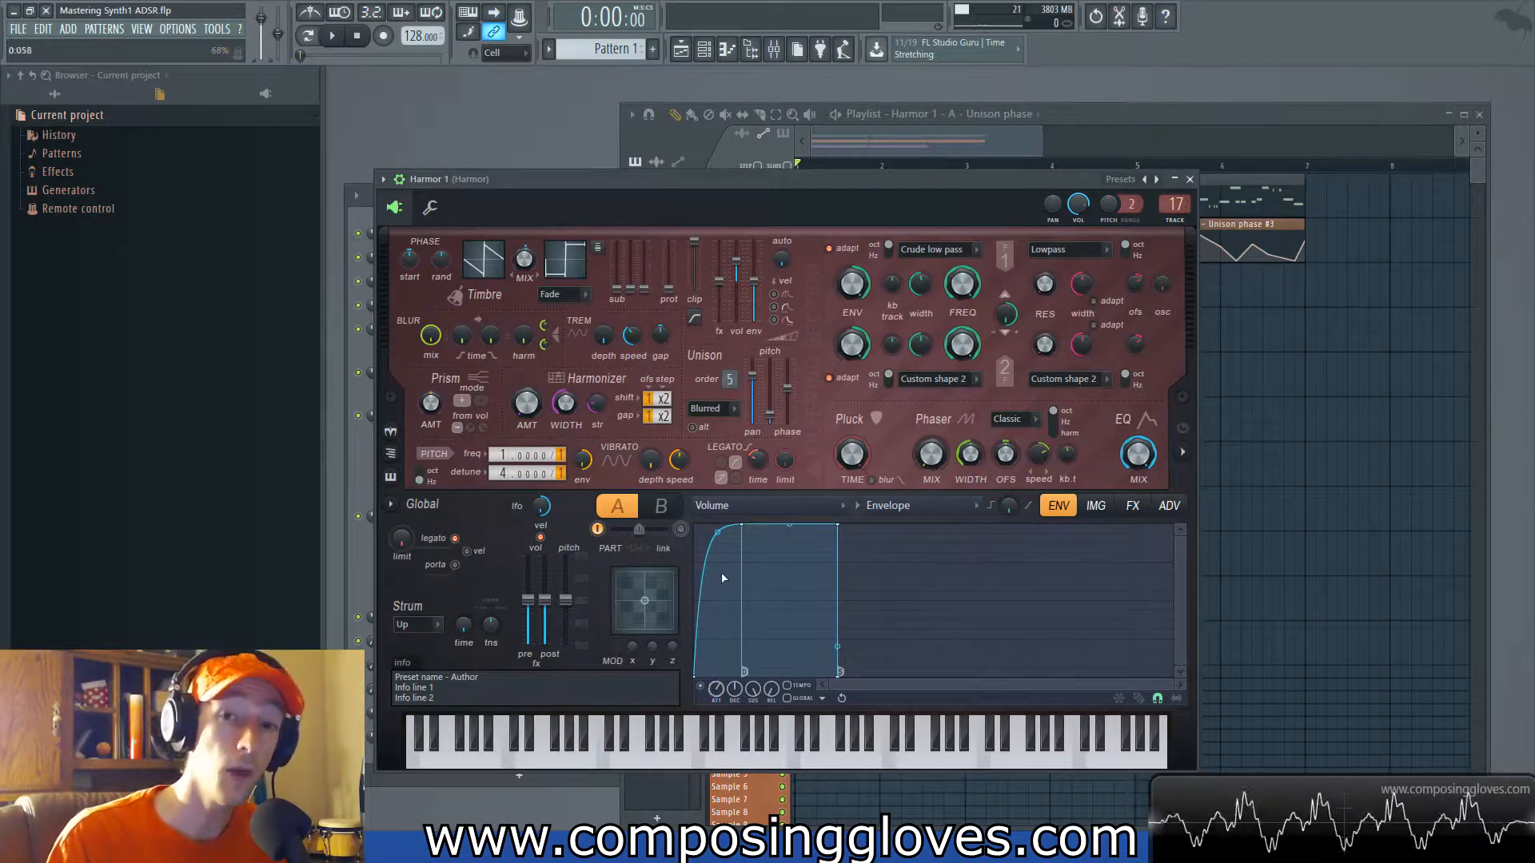
{"action": "key", "text": "space"}
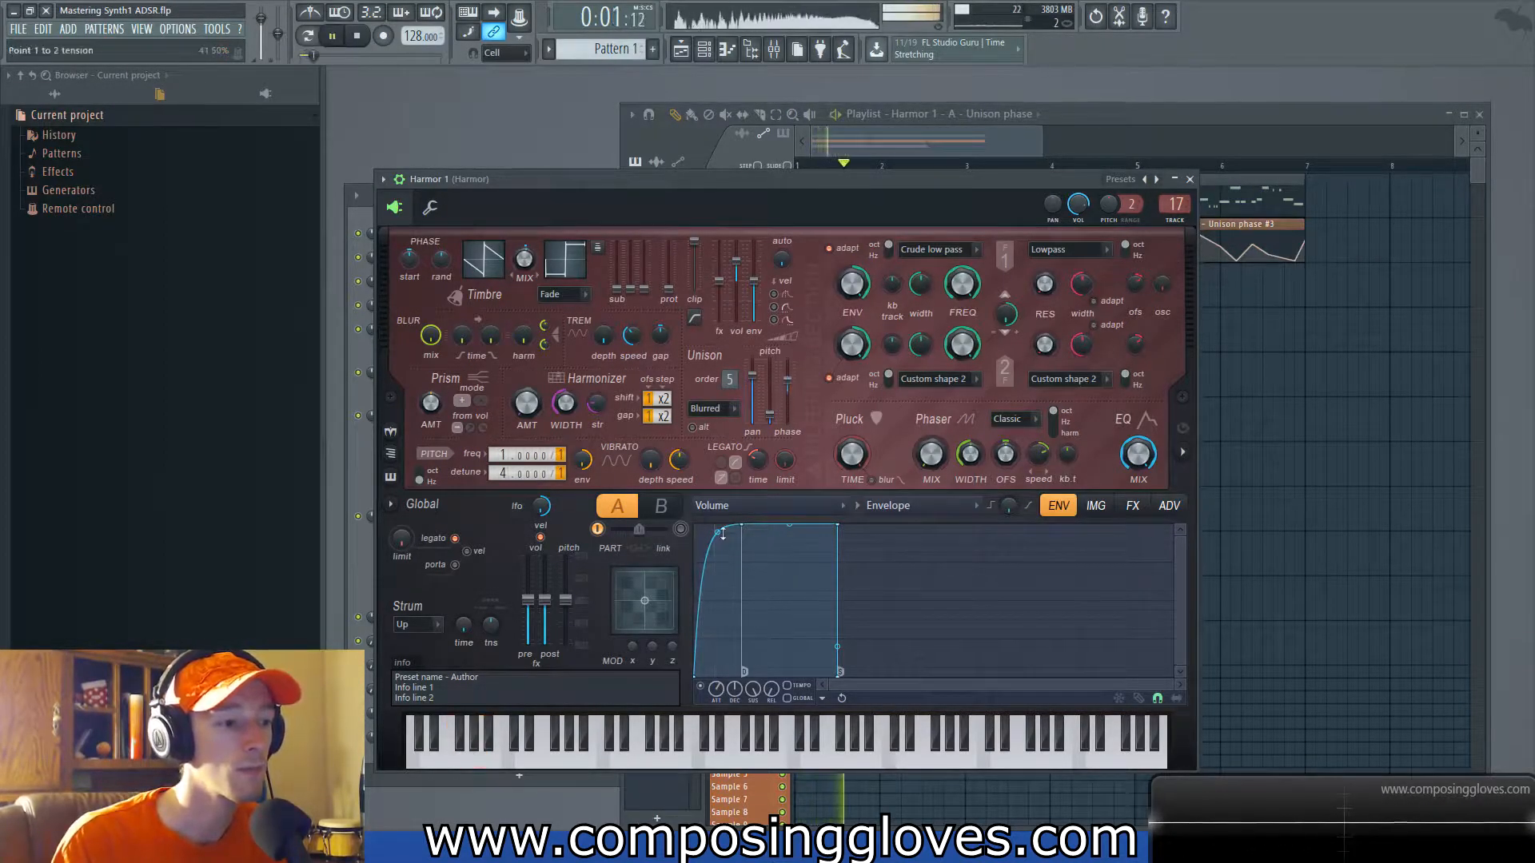
{"action": "key", "text": "space"}
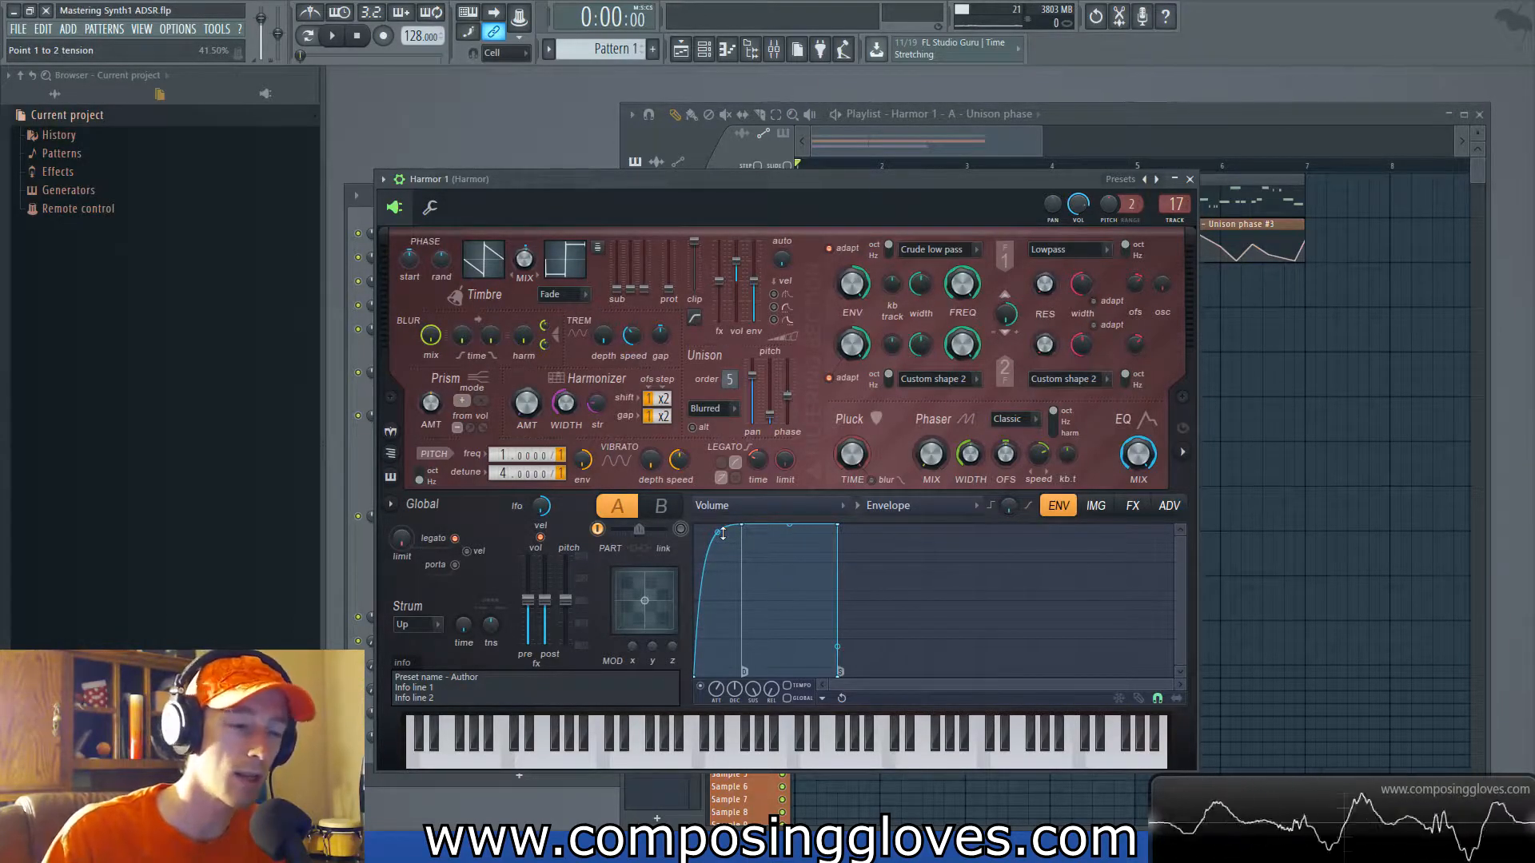
{"action": "key", "text": "space"}
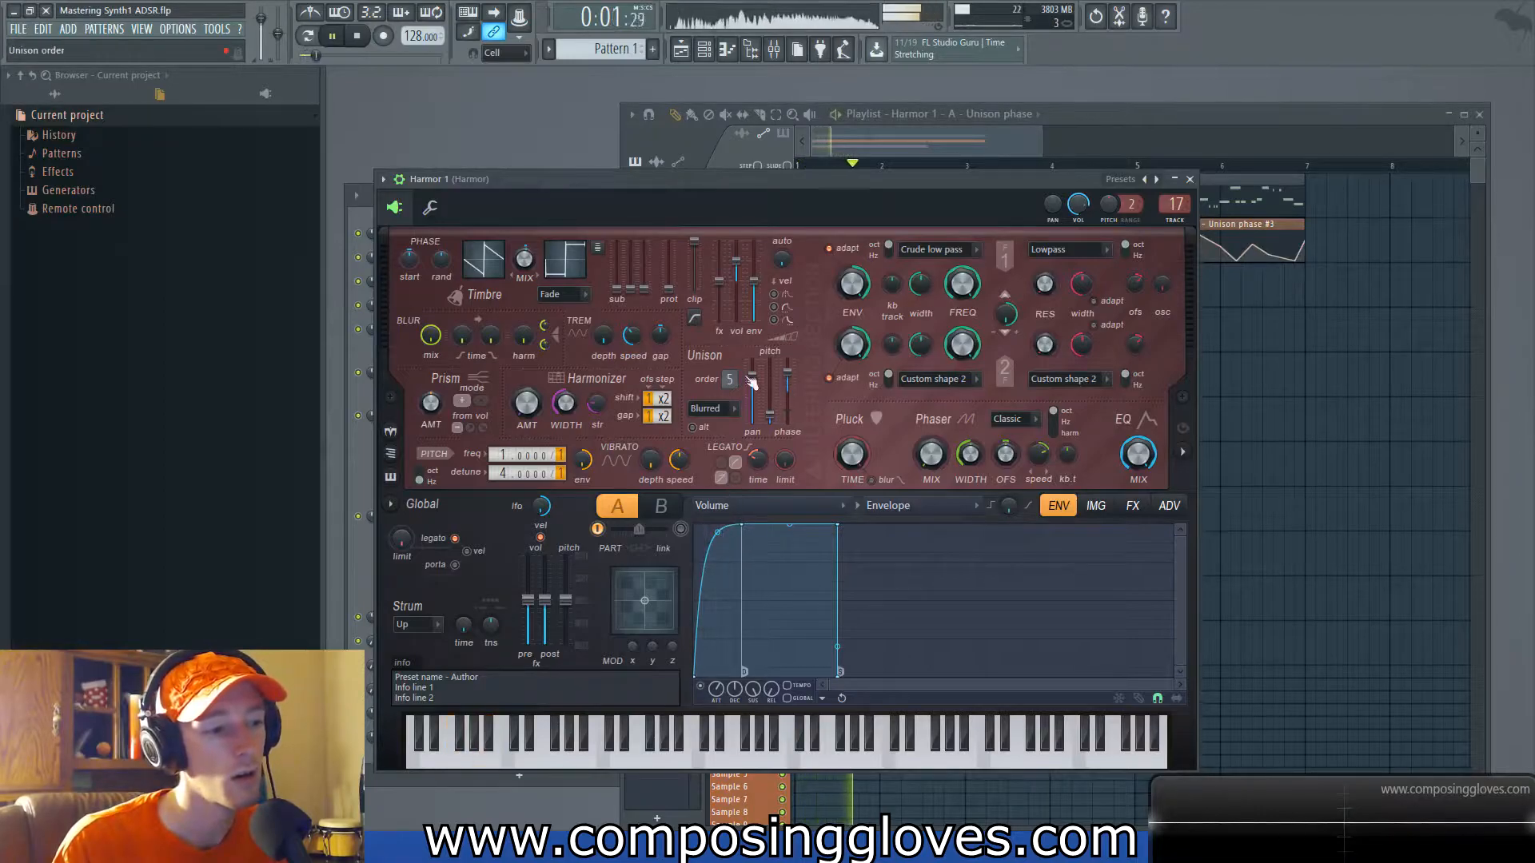
{"action": "left_click_drag", "start_coordinate": [754, 380], "coordinate": [756, 428]}
{"action": "key", "text": "space"}
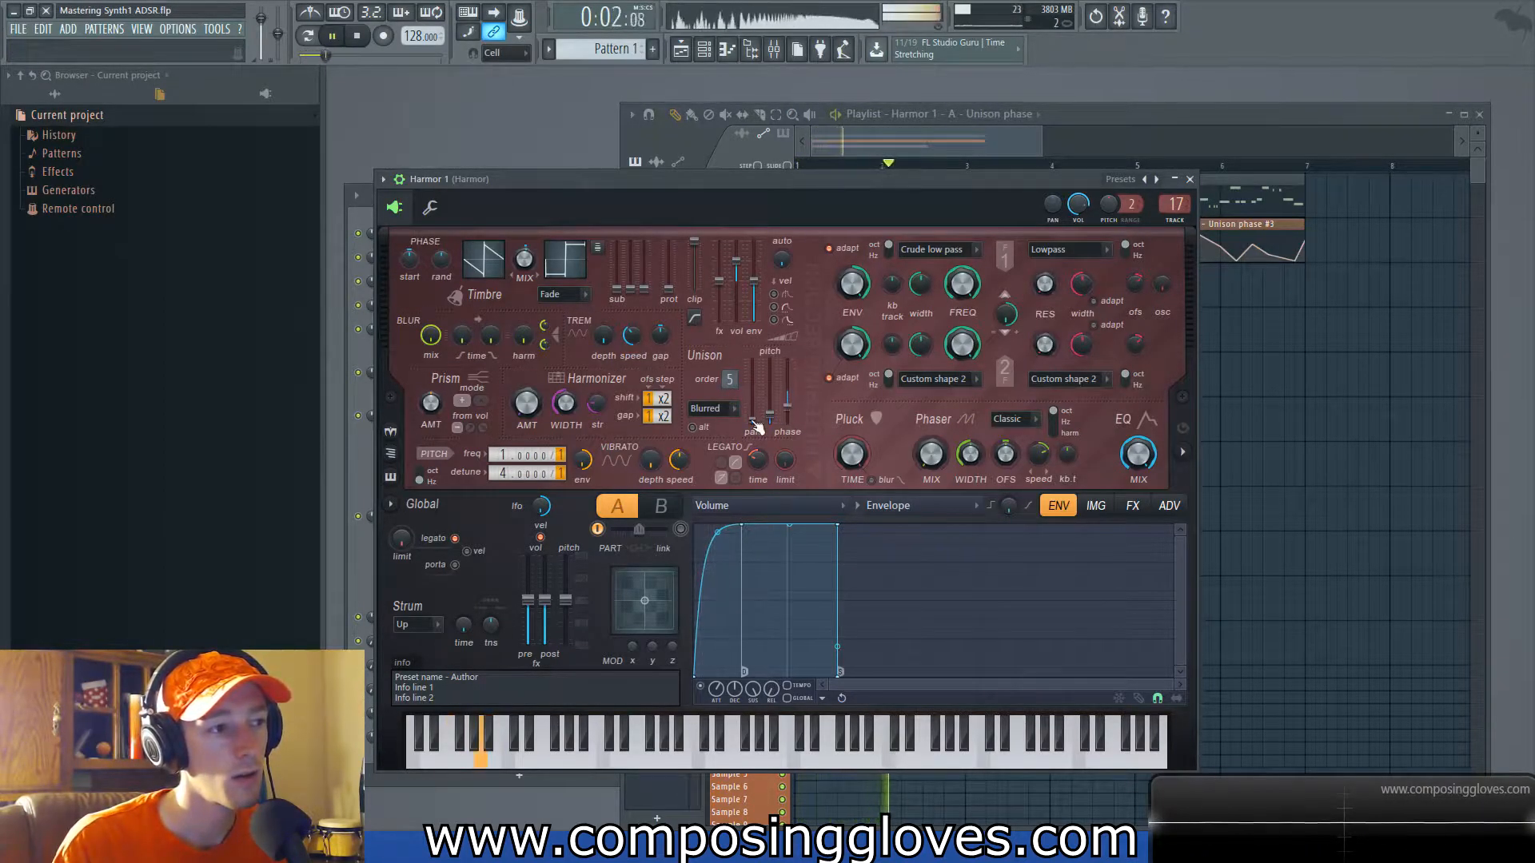
{"action": "key", "text": "space"}
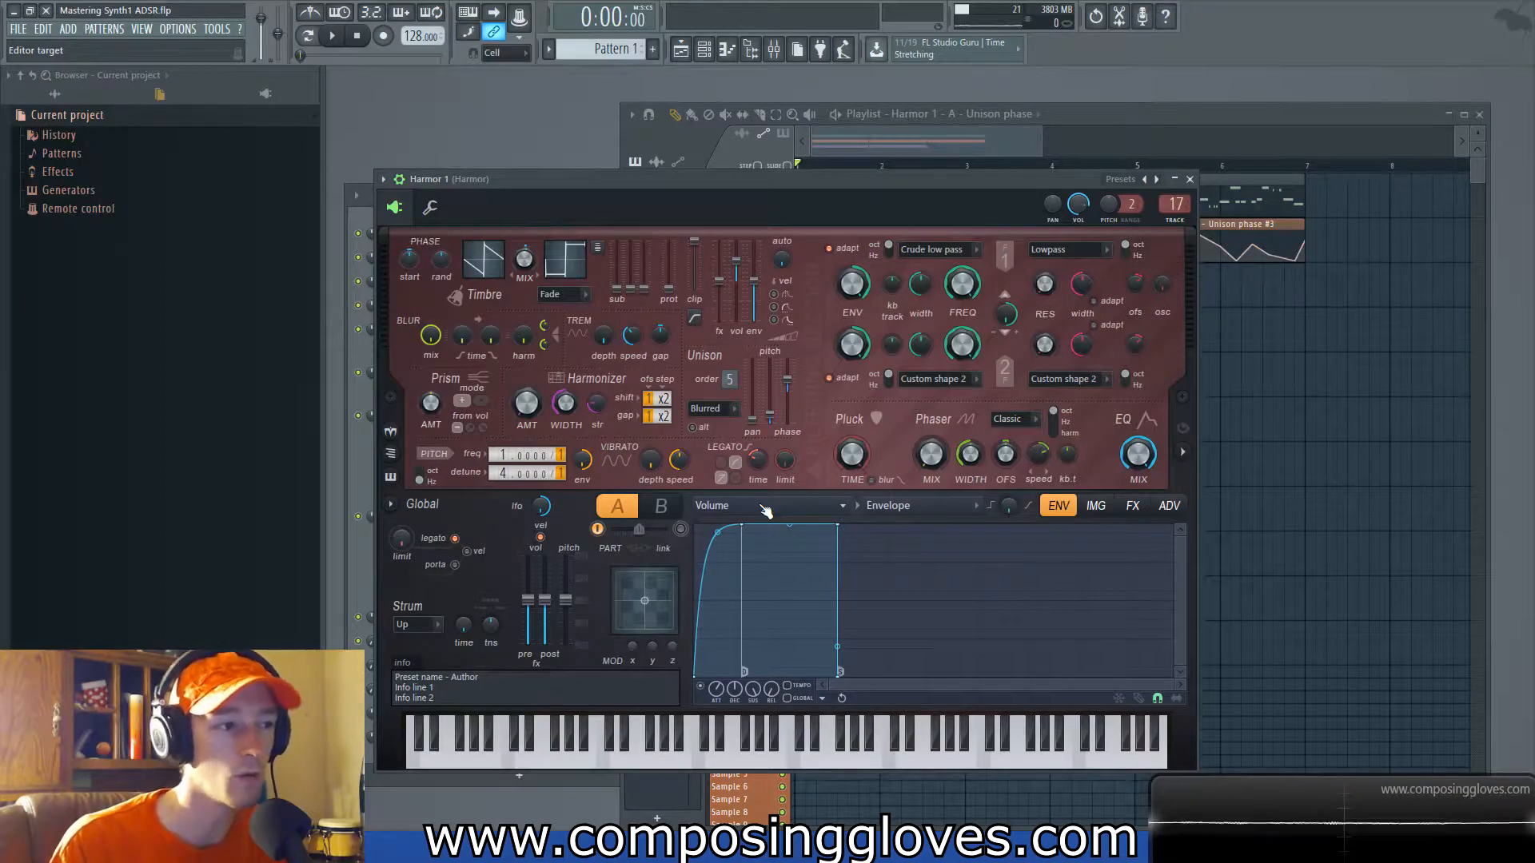
{"action": "key", "text": "space"}
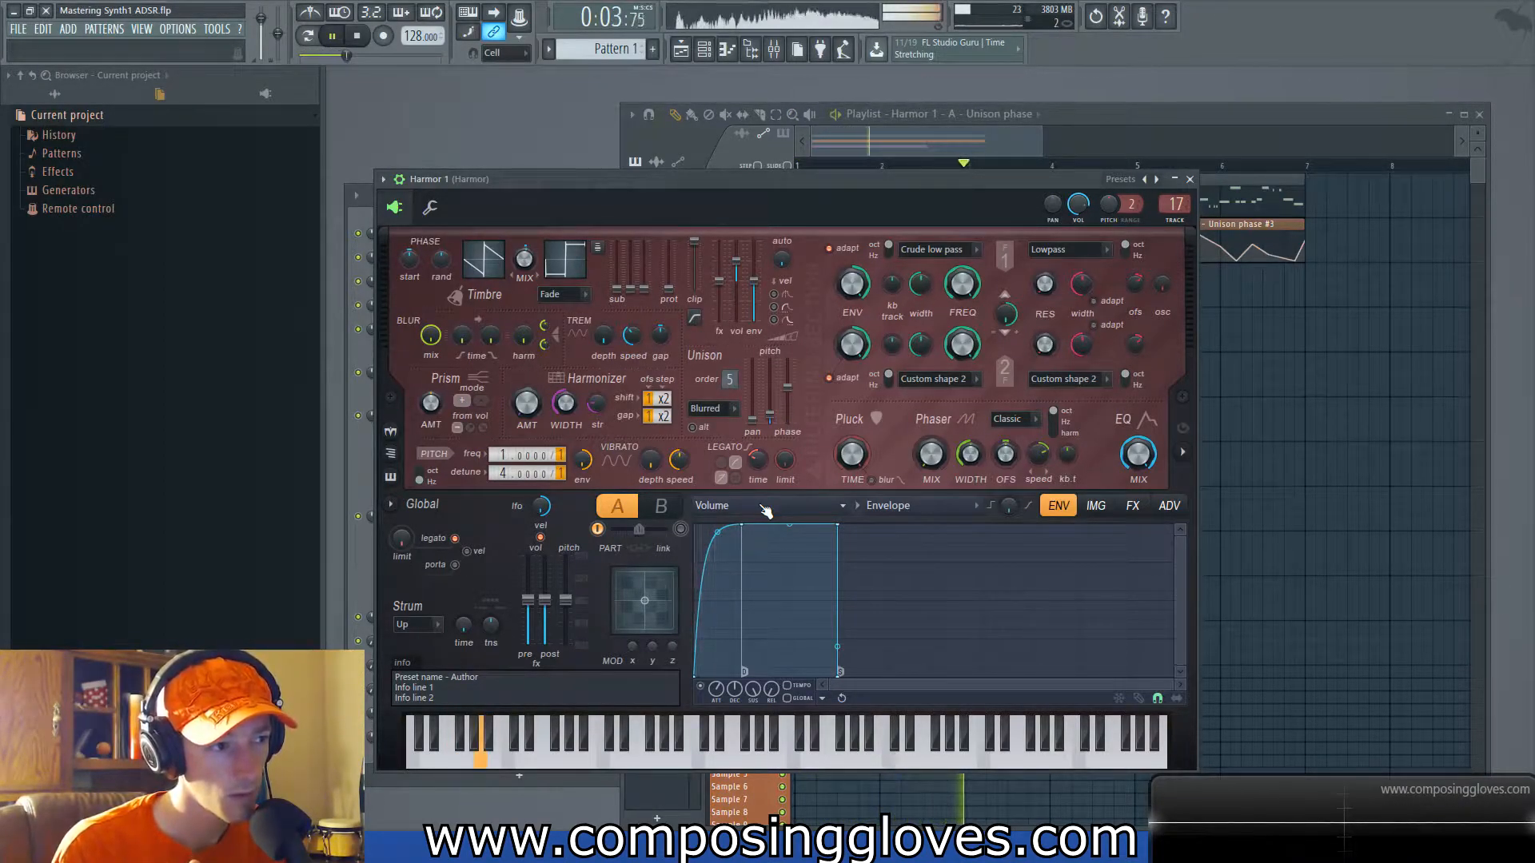
{"action": "key", "text": "space"}
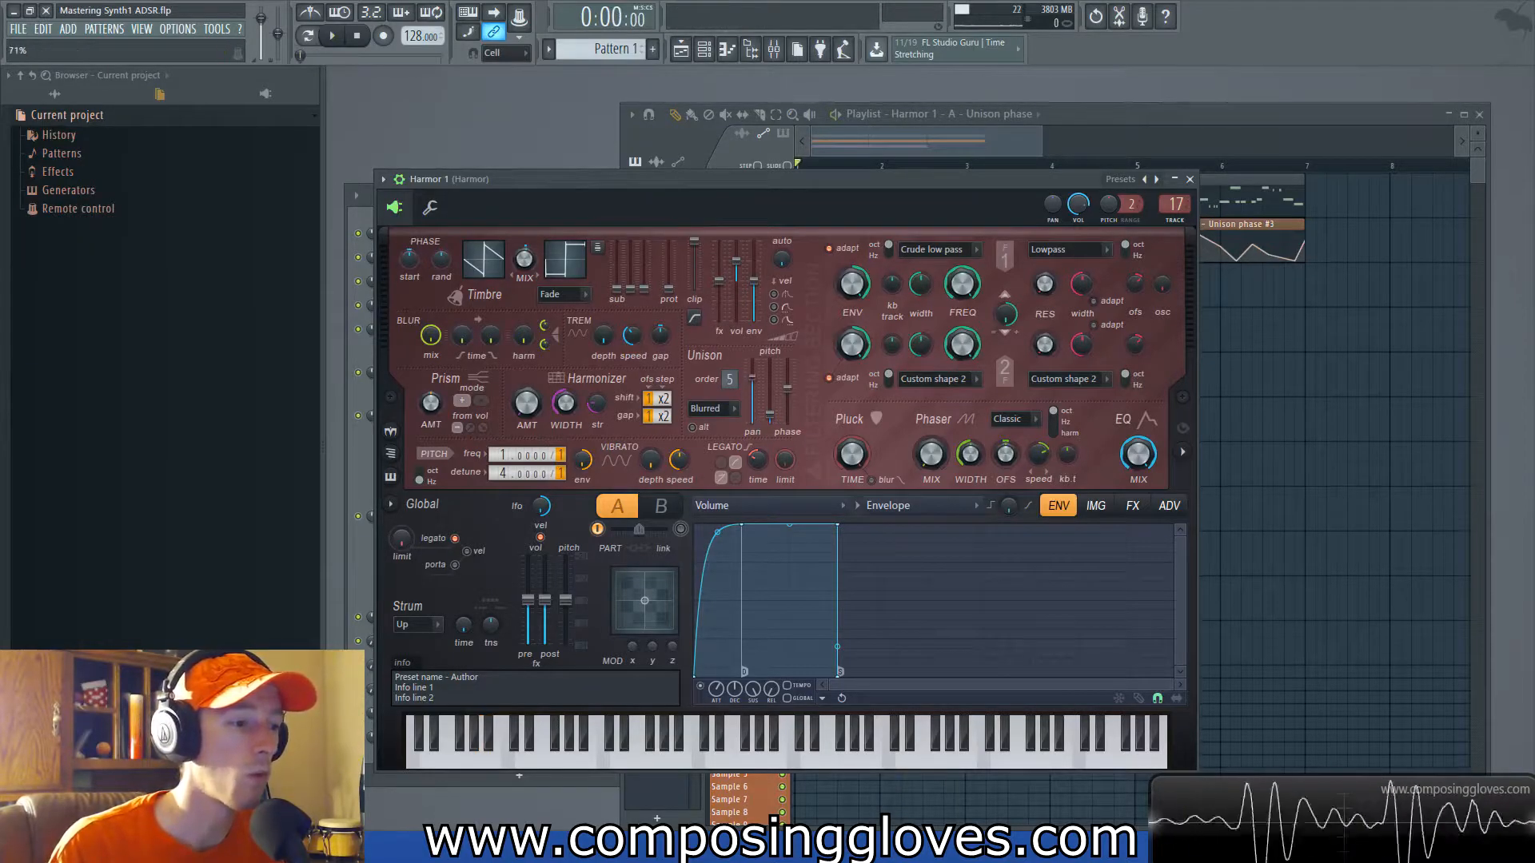
Step: Compare high and low Unison panning again, including a pass with the Volume envelope disabled, and return the panning to minimum
{"action": "key", "text": "space"}
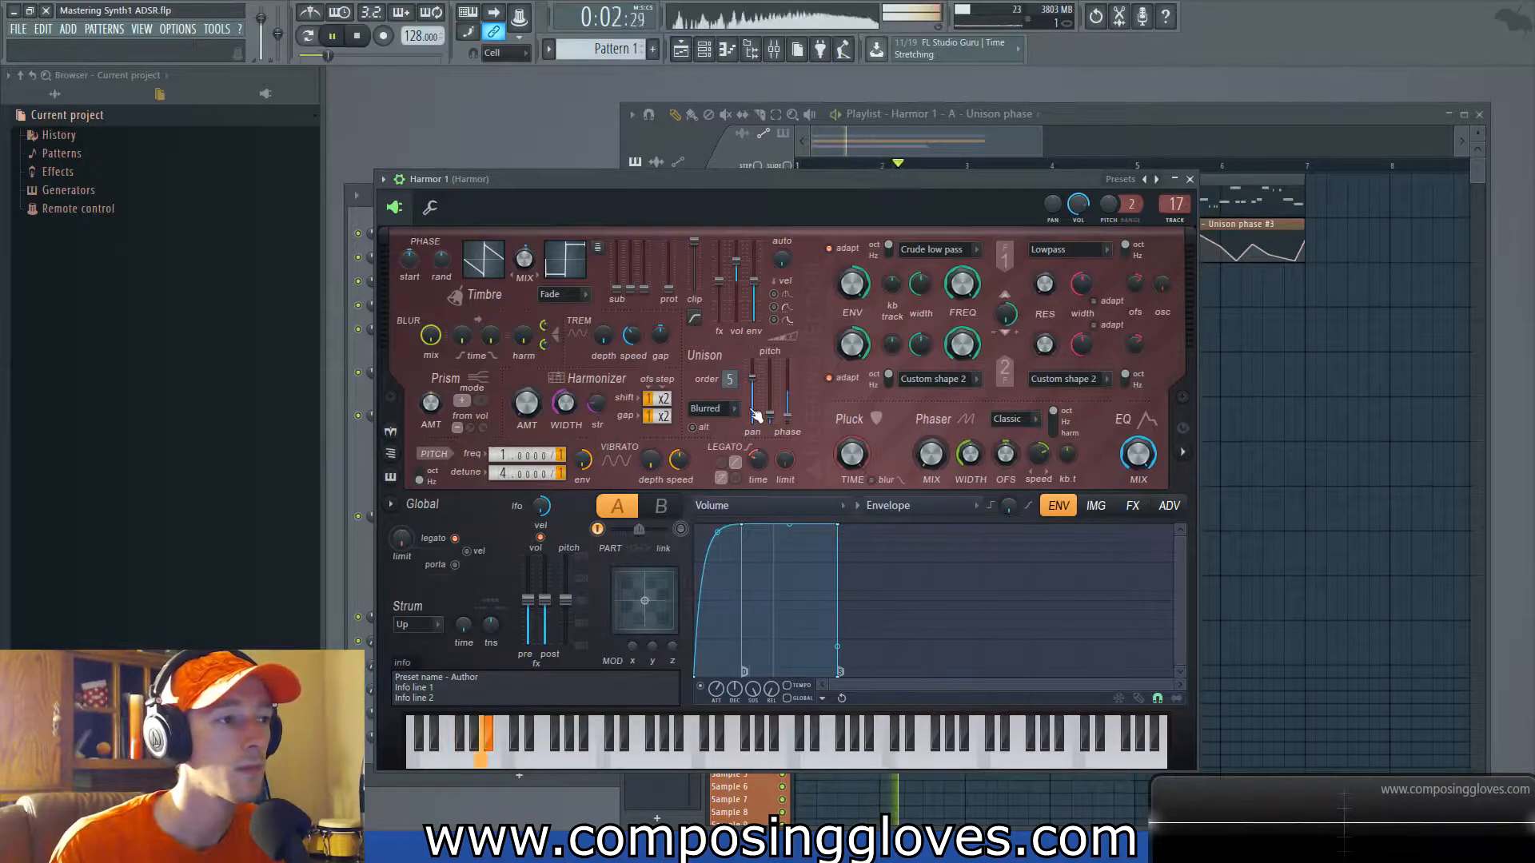
{"action": "key", "text": "space"}
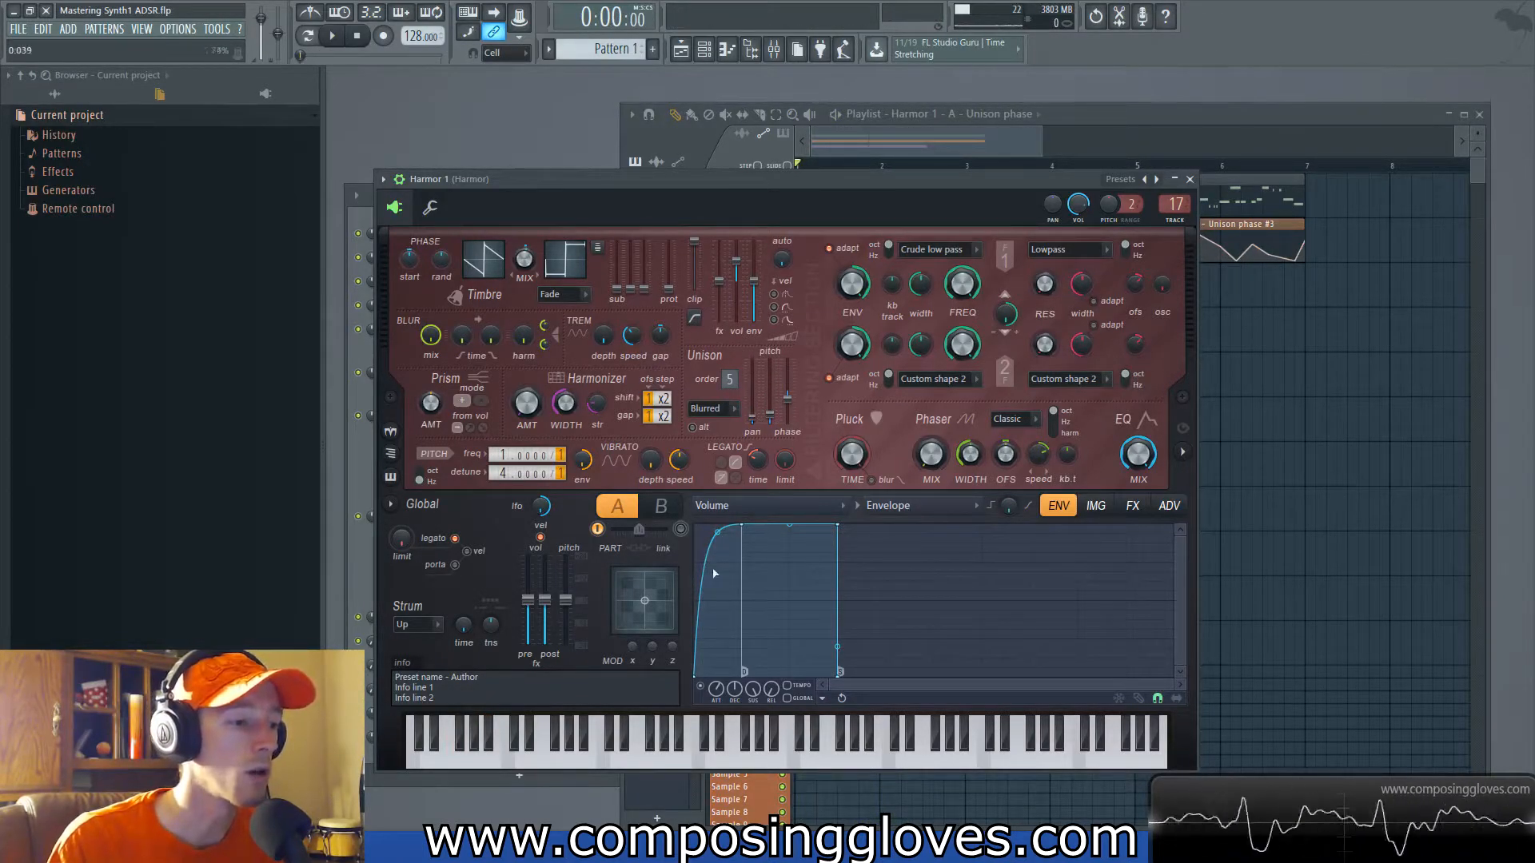
{"action": "left_click_drag", "start_coordinate": [755, 422], "coordinate": [756, 382]}
{"action": "key", "text": "space"}
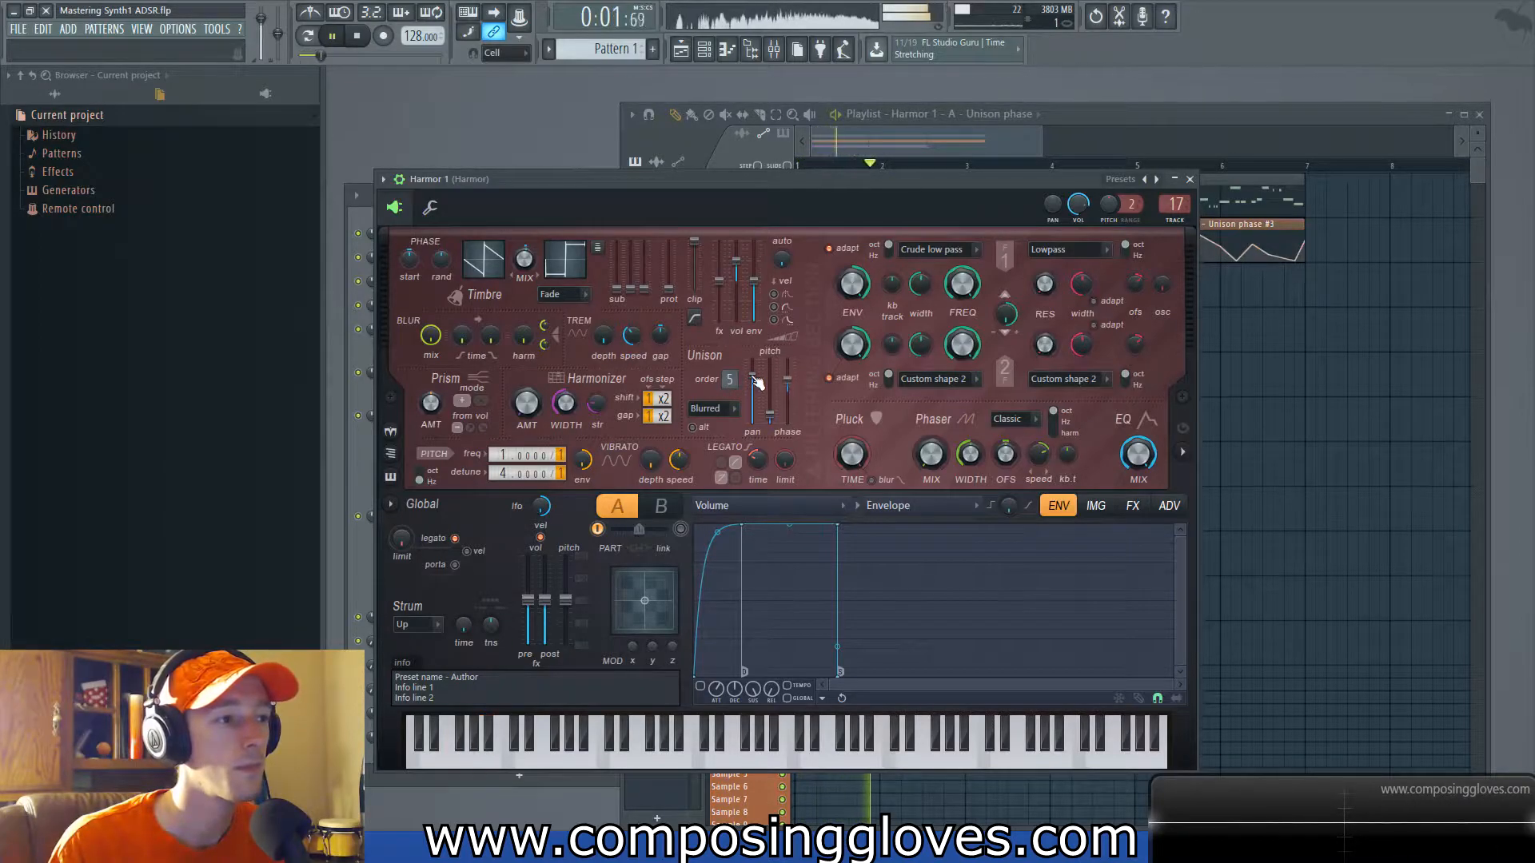
{"action": "key", "text": "space"}
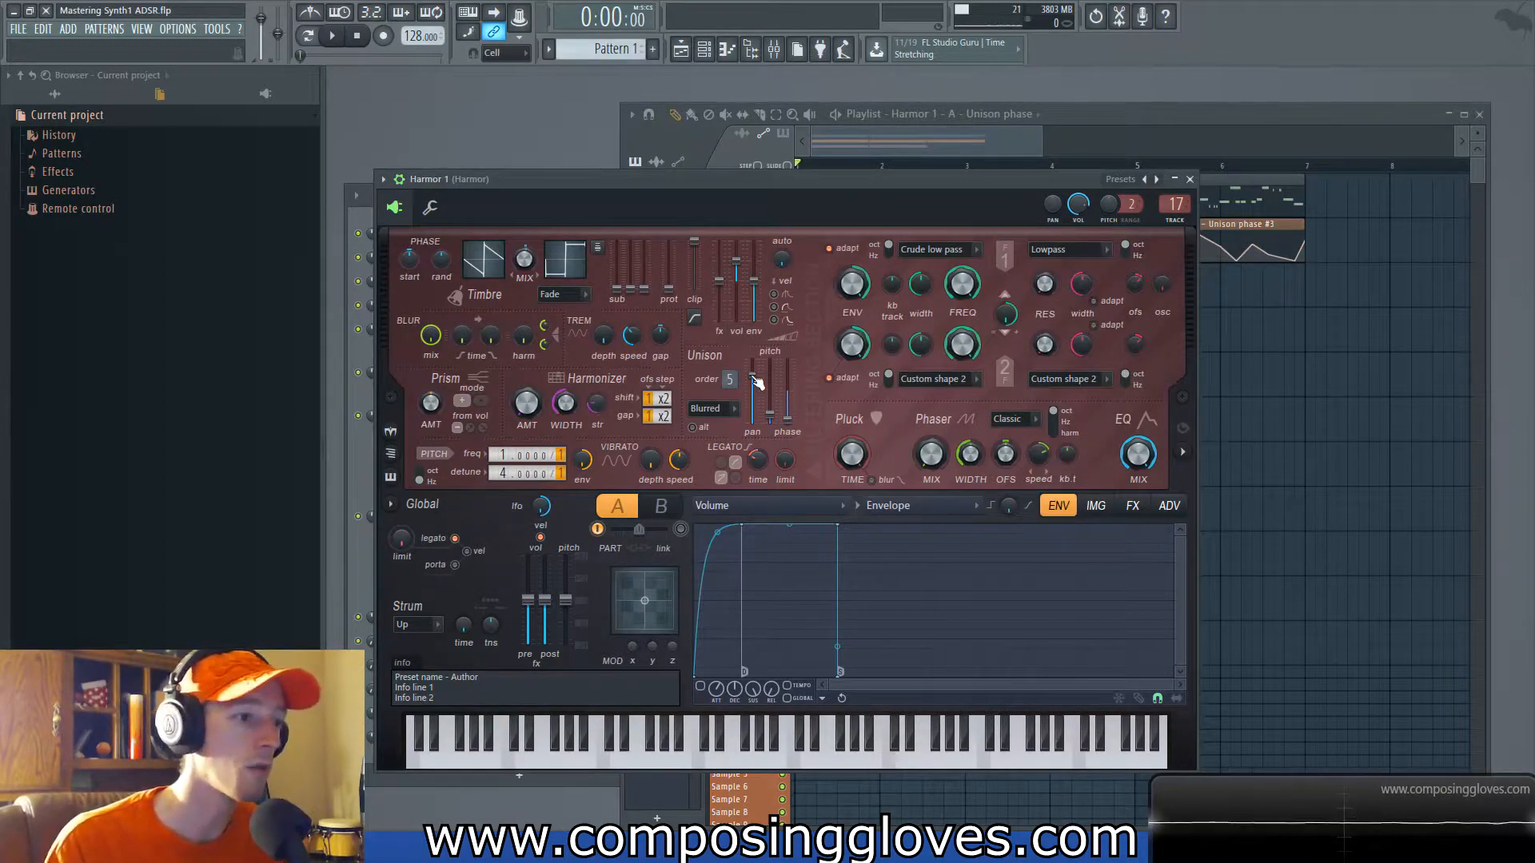
{"action": "left_click_drag", "start_coordinate": [757, 382], "coordinate": [752, 407]}
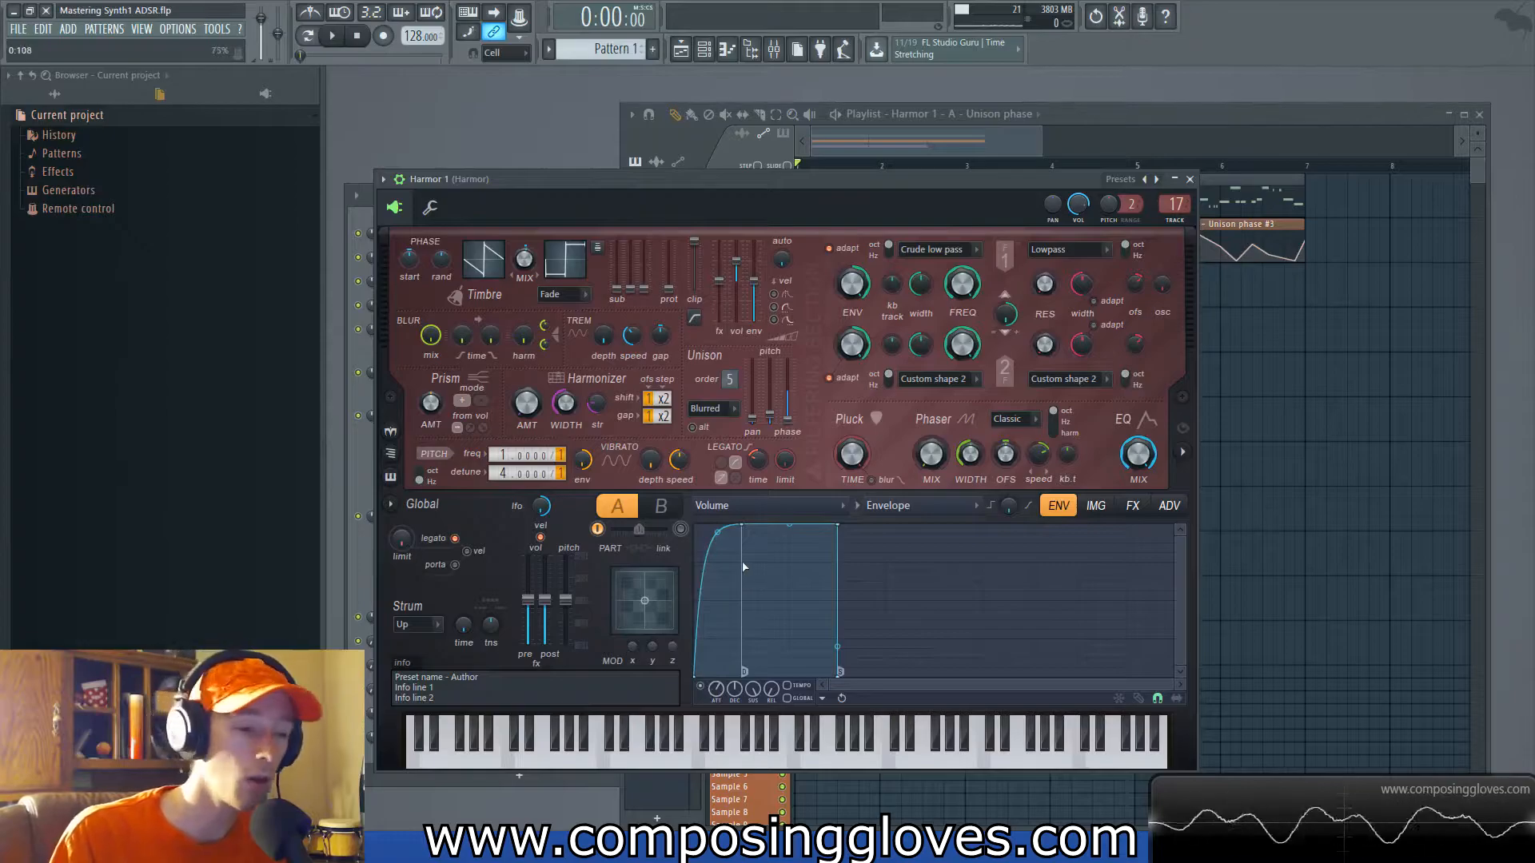
Step: Examine the Unison phase automation clips in the Playlist alongside Harmor's unison sliders
{"action": "left_click", "coordinate": [926, 136]}
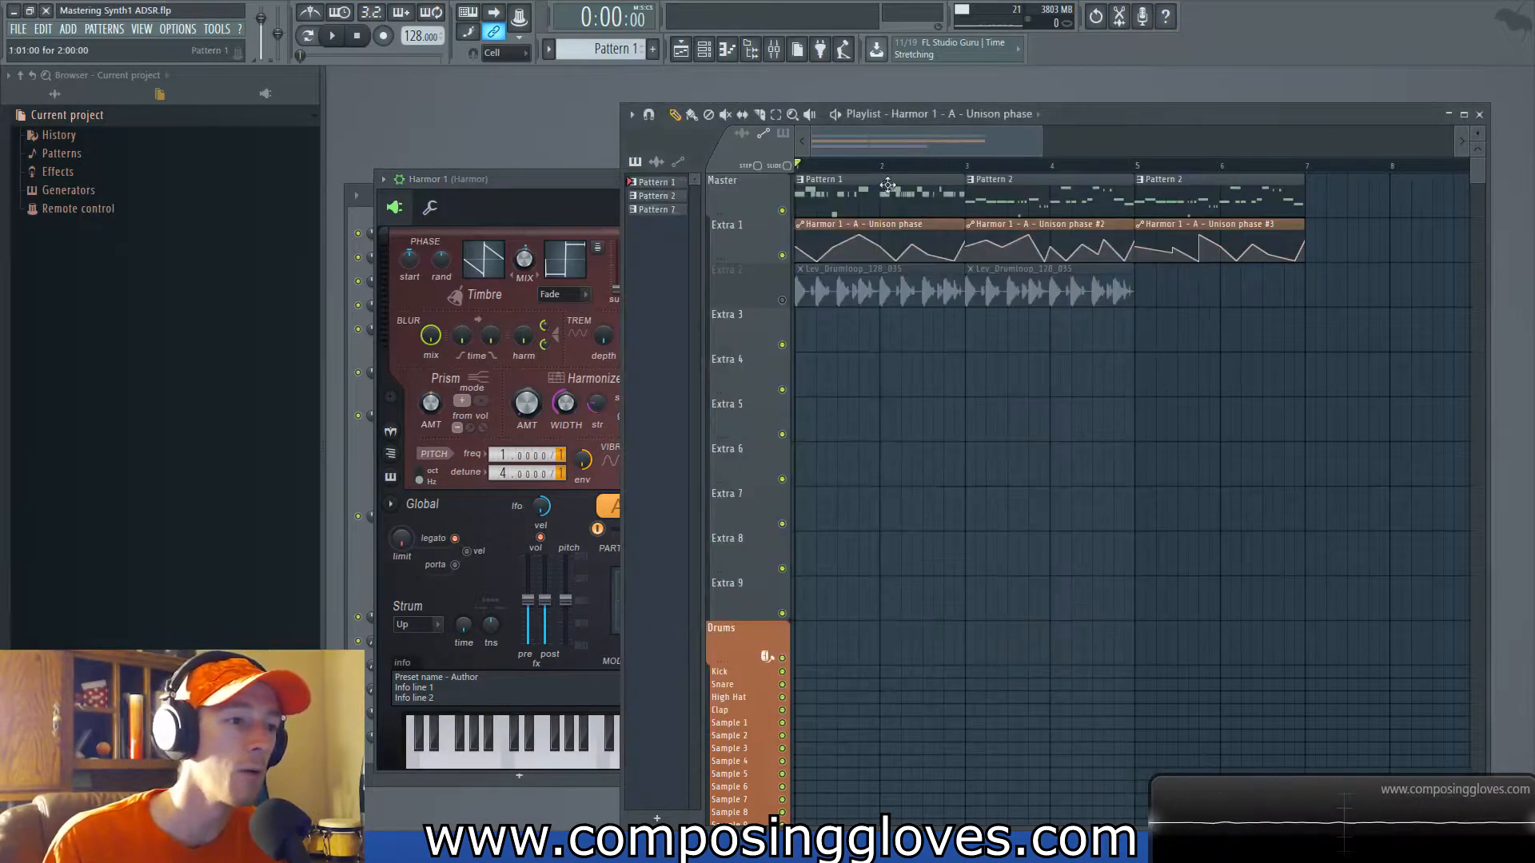
{"action": "left_click", "coordinate": [610, 207]}
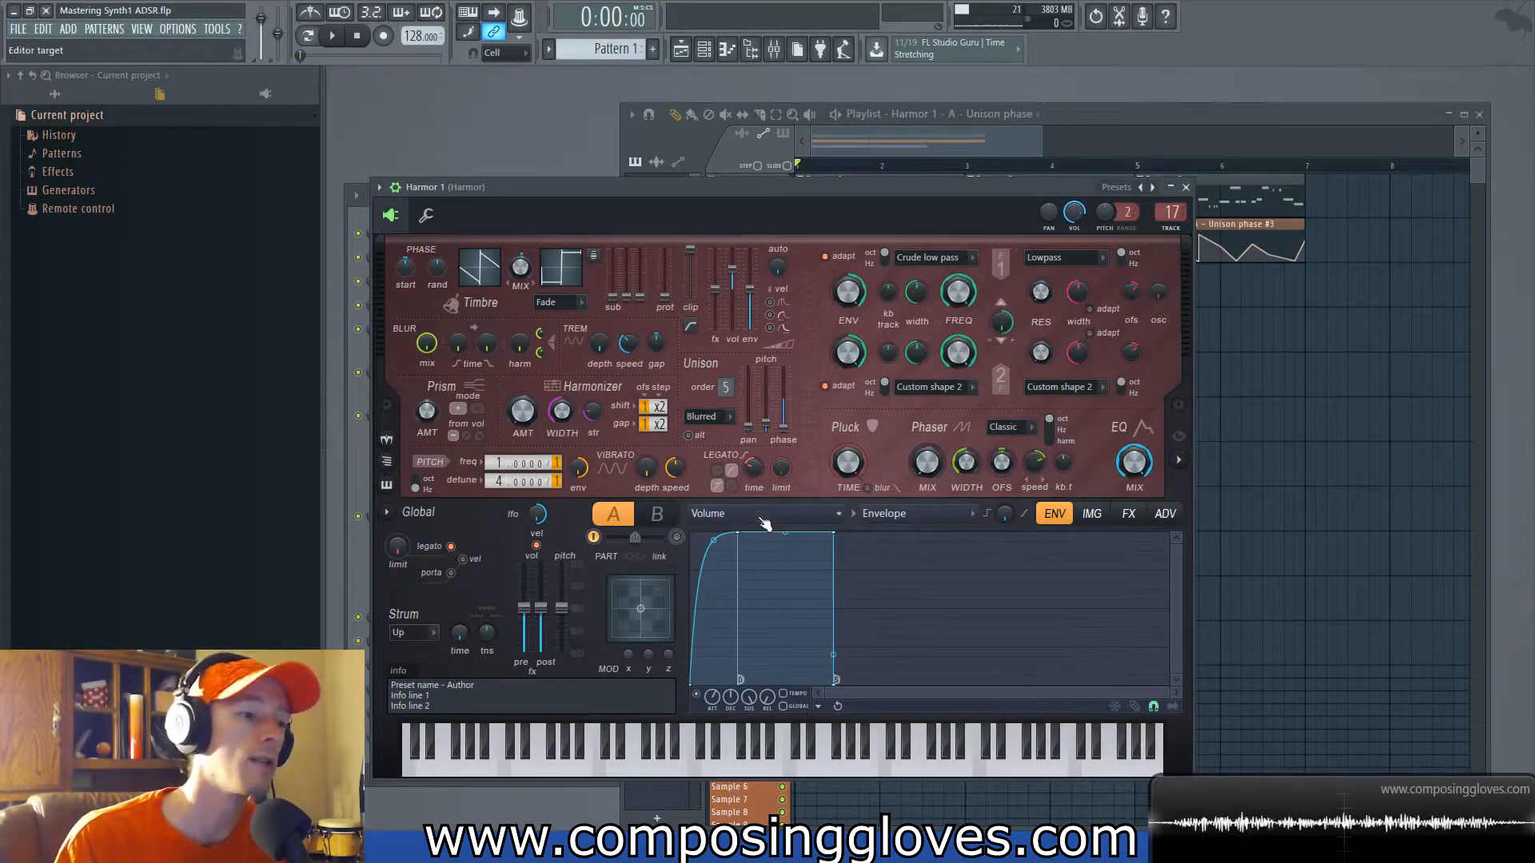
{"action": "left_click", "coordinate": [870, 132]}
{"action": "left_click", "coordinate": [603, 186]}
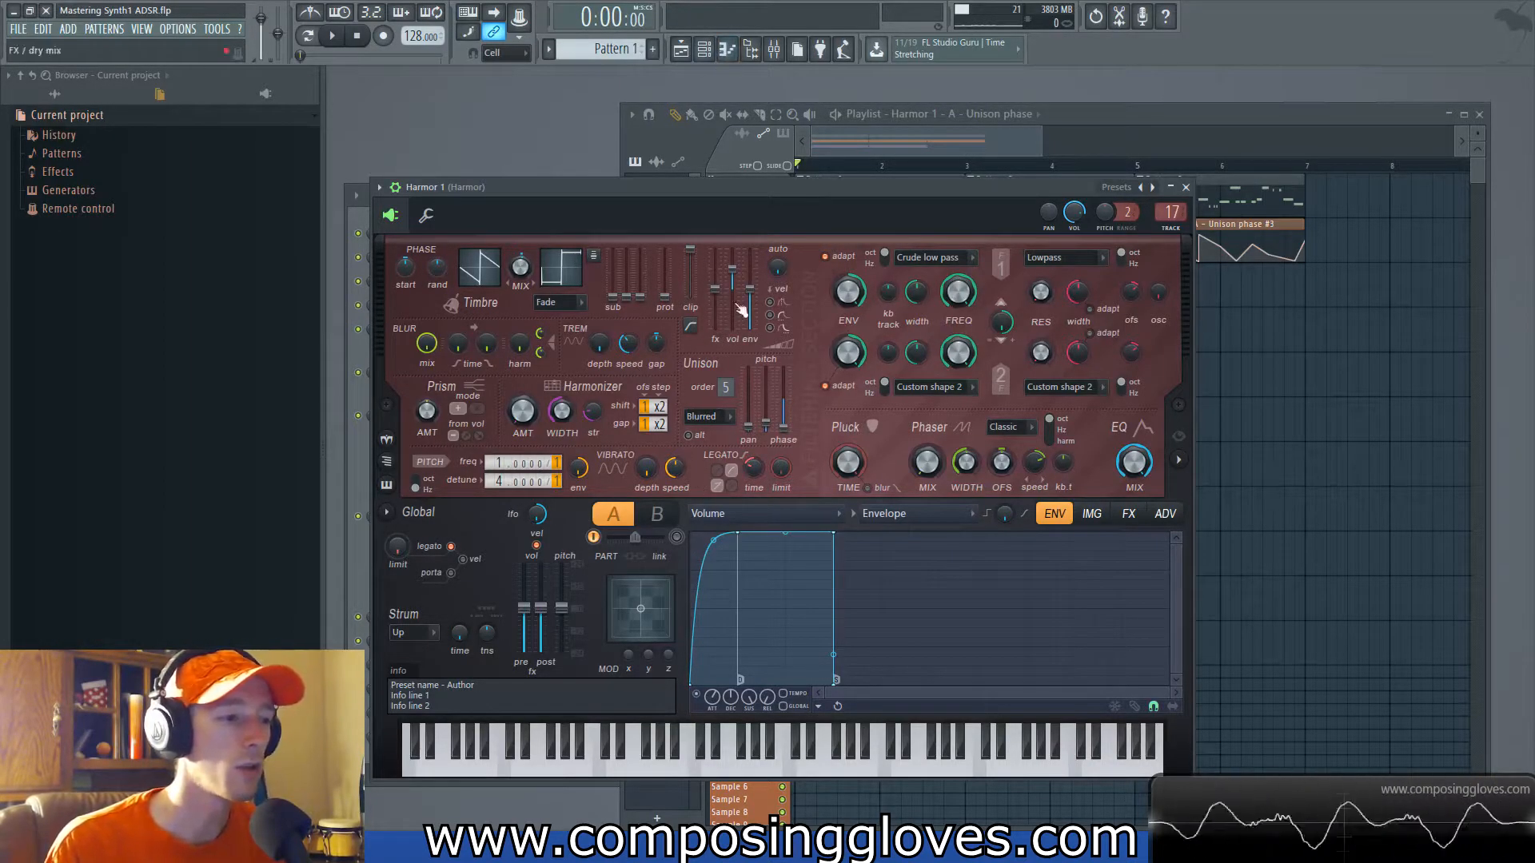
{"action": "left_click_drag", "start_coordinate": [757, 194], "coordinate": [807, 201]}
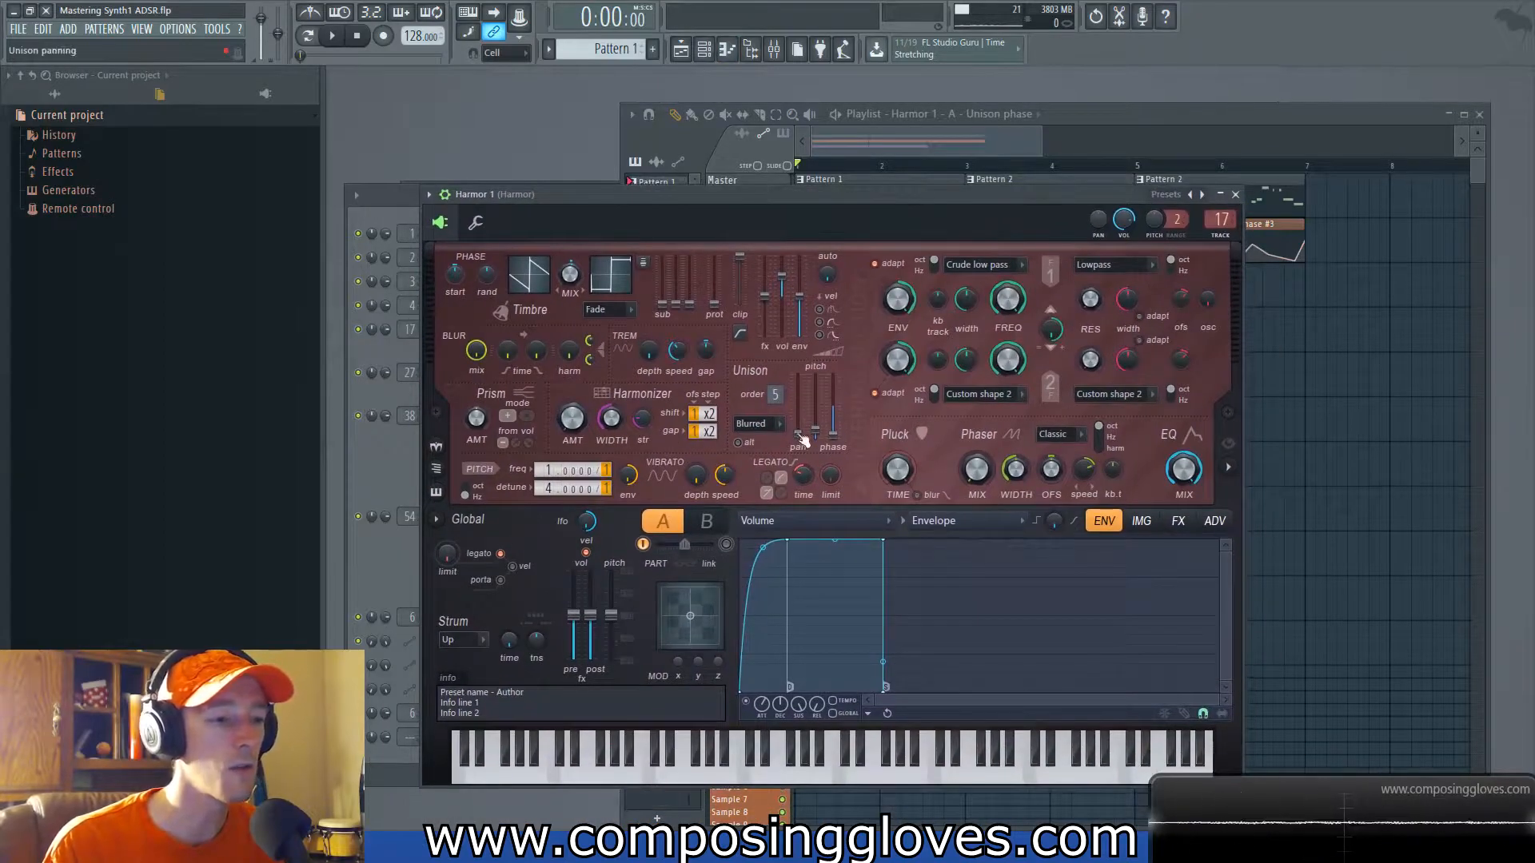
{"action": "left_click", "coordinate": [954, 122]}
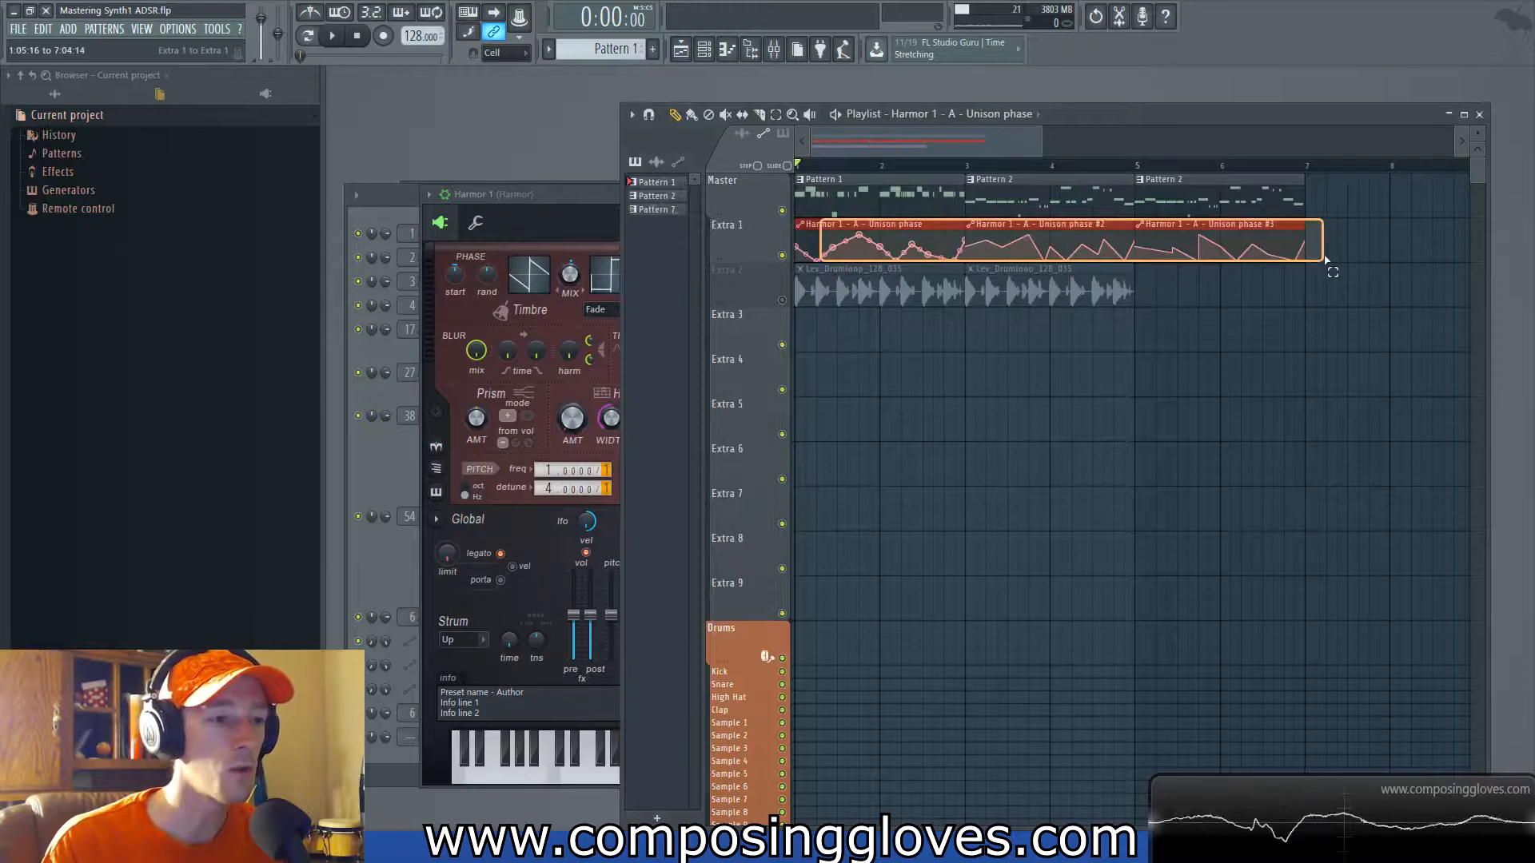
{"action": "left_click", "coordinate": [569, 205]}
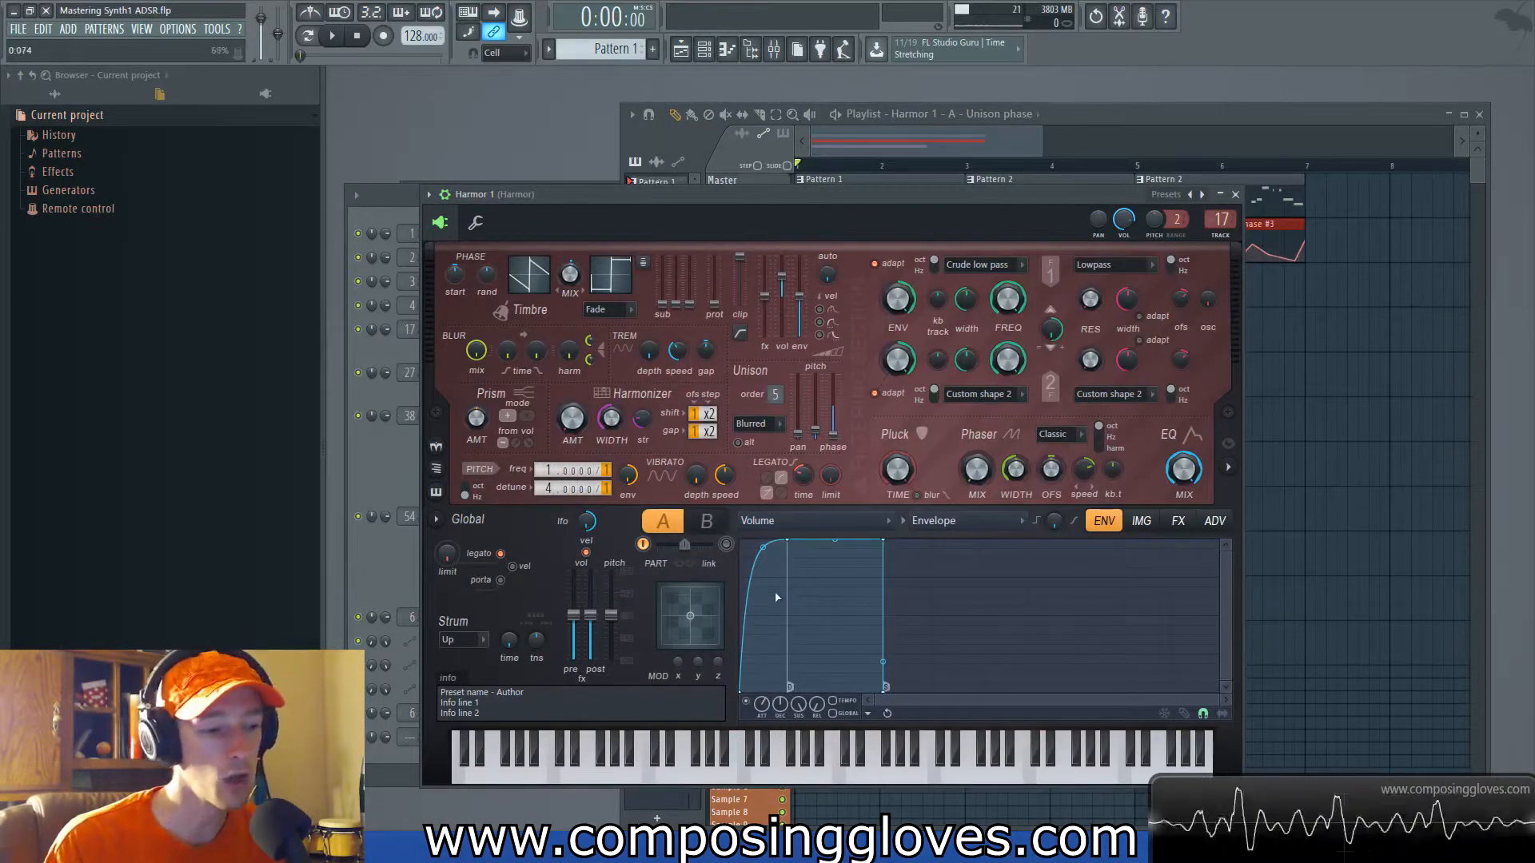
Step: Create an automation clip for the attack time scale of Harmor's Volume envelope and show it in the Playlist
{"action": "mouse_move", "coordinate": [762, 703]}
{"action": "left_mouse_down"}
{"action": "mouse_move", "coordinate": [762, 676]}
{"action": "mouse_move", "coordinate": [762, 689]}
{"action": "left_mouse_up"}
{"action": "right_click", "coordinate": [763, 703]}
{"action": "left_click", "coordinate": [793, 692]}
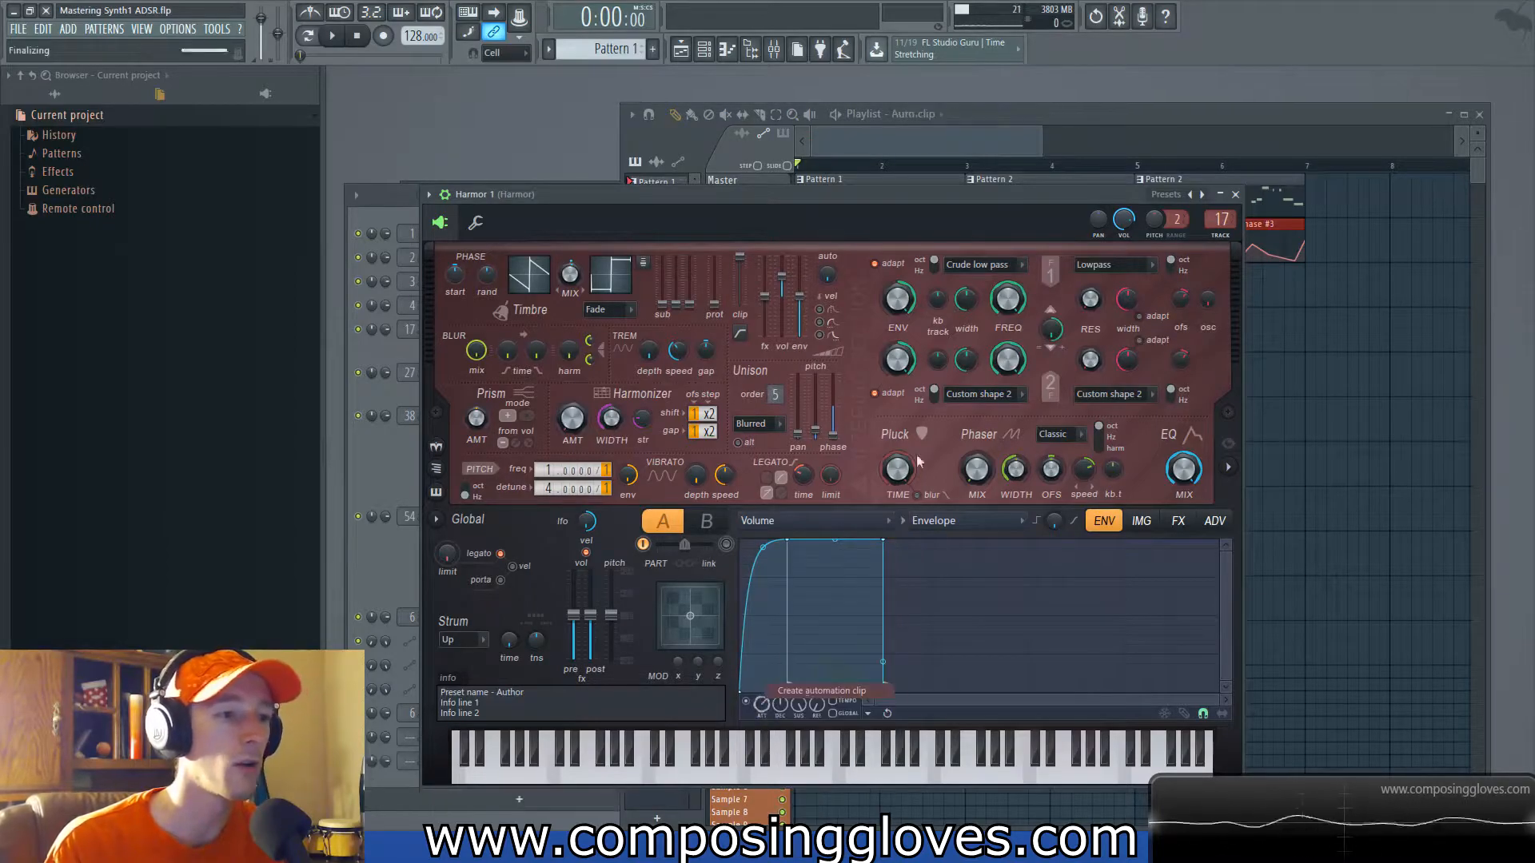
{"action": "left_click", "coordinate": [963, 152]}
{"action": "scroll", "coordinate": [884, 350], "scroll_direction": "down", "scroll_amount": 2}
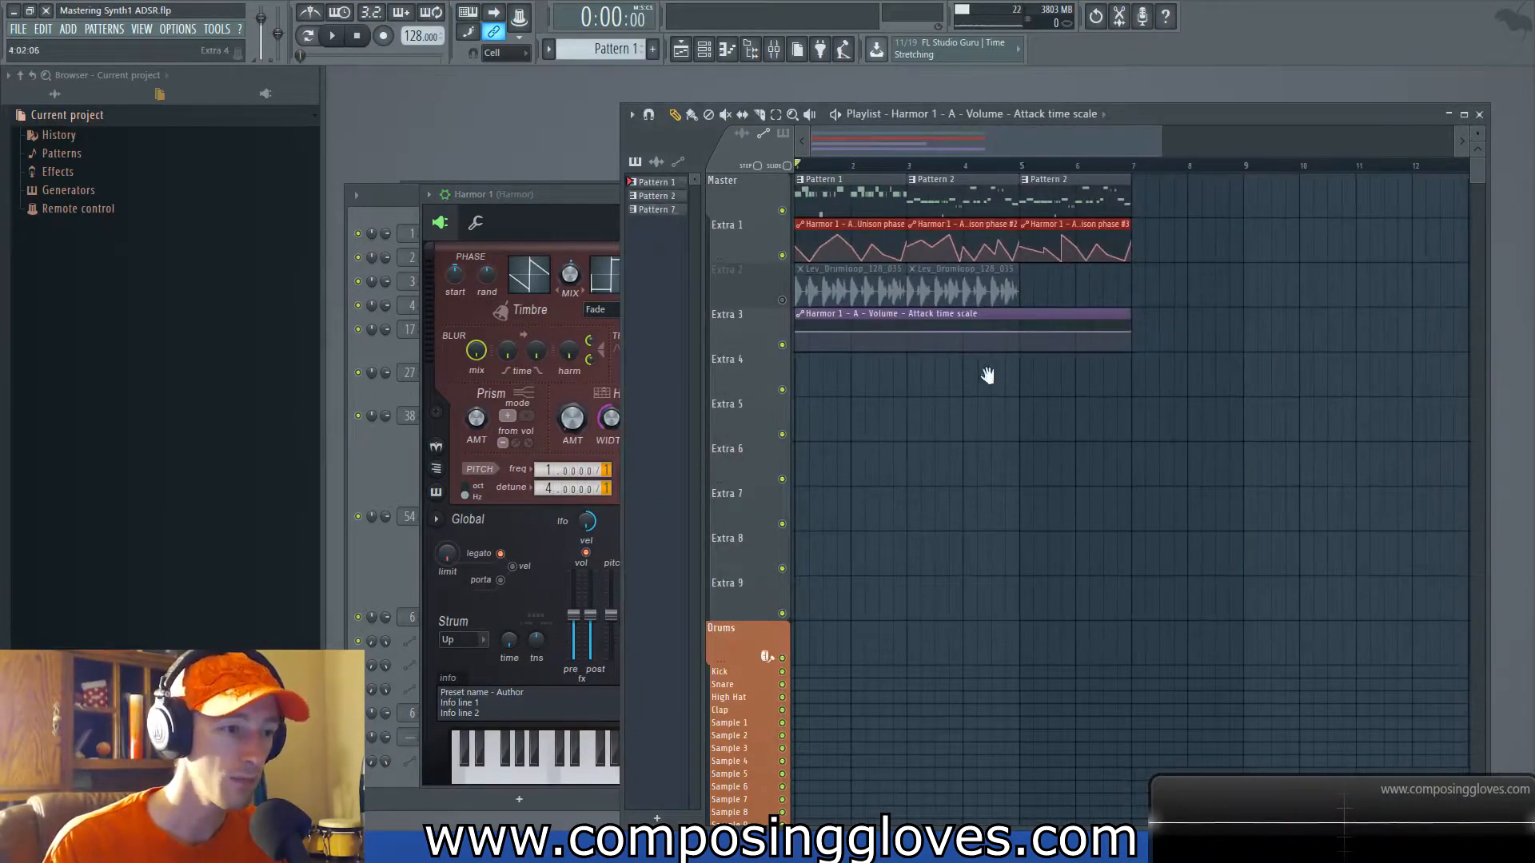
Step: Move both Pattern 2 clips with their Unison phase clips to bar 9, and repeat the Pattern 1 pair at bars 3 and 5
{"action": "left_click_drag", "start_coordinate": [959, 192], "coordinate": [1151, 260]}
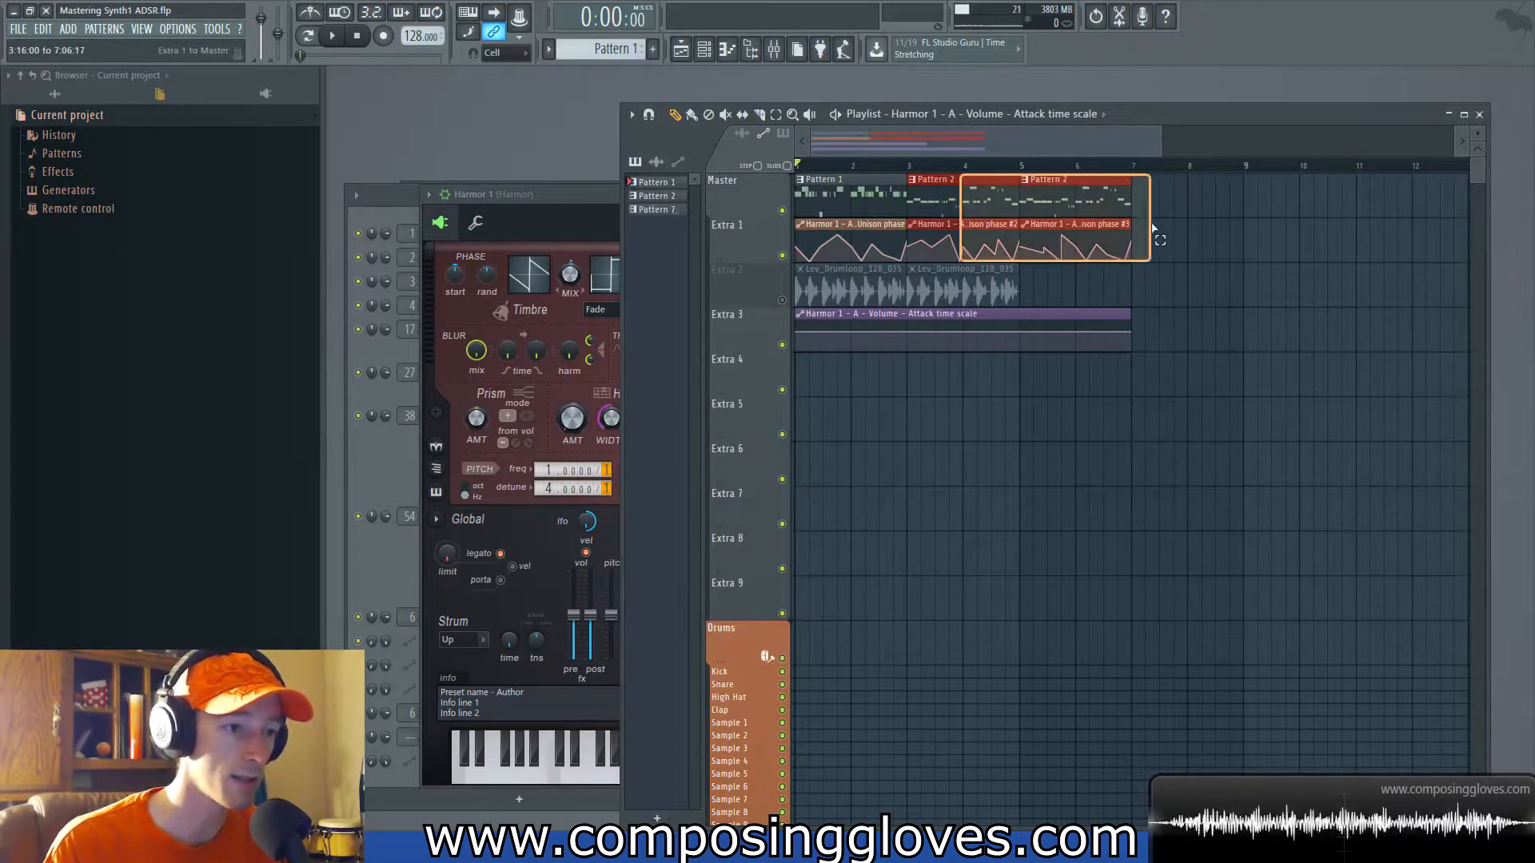
{"action": "left_click_drag", "start_coordinate": [943, 224], "coordinate": [1288, 227]}
{"action": "mouse_move", "coordinate": [854, 182]}
{"action": "left_mouse_down"}
{"action": "mouse_move", "coordinate": [891, 249]}
{"action": "mouse_move", "coordinate": [968, 205]}
{"action": "left_mouse_up"}
{"action": "key", "text": "ctrl+b"}
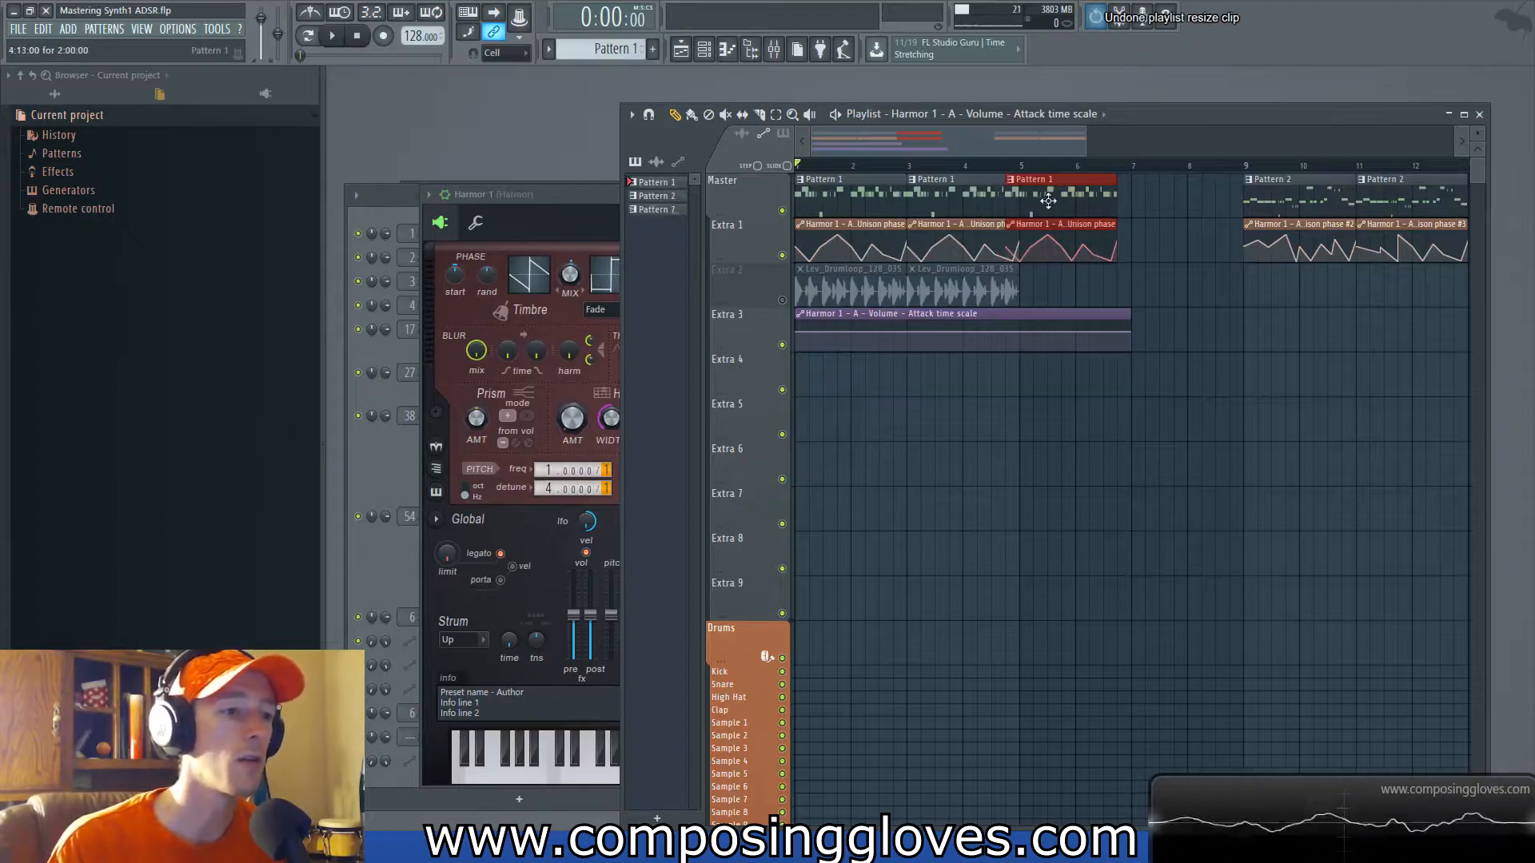
Step: Add points to the Attack time scale clip for a sharp drop at bar 2 and a jump to the top at bar 3
{"action": "scroll", "coordinate": [917, 284], "scroll_direction": "up", "scroll_amount": 2}
{"action": "scroll", "coordinate": [918, 284], "scroll_direction": "up", "scroll_amount": 1}
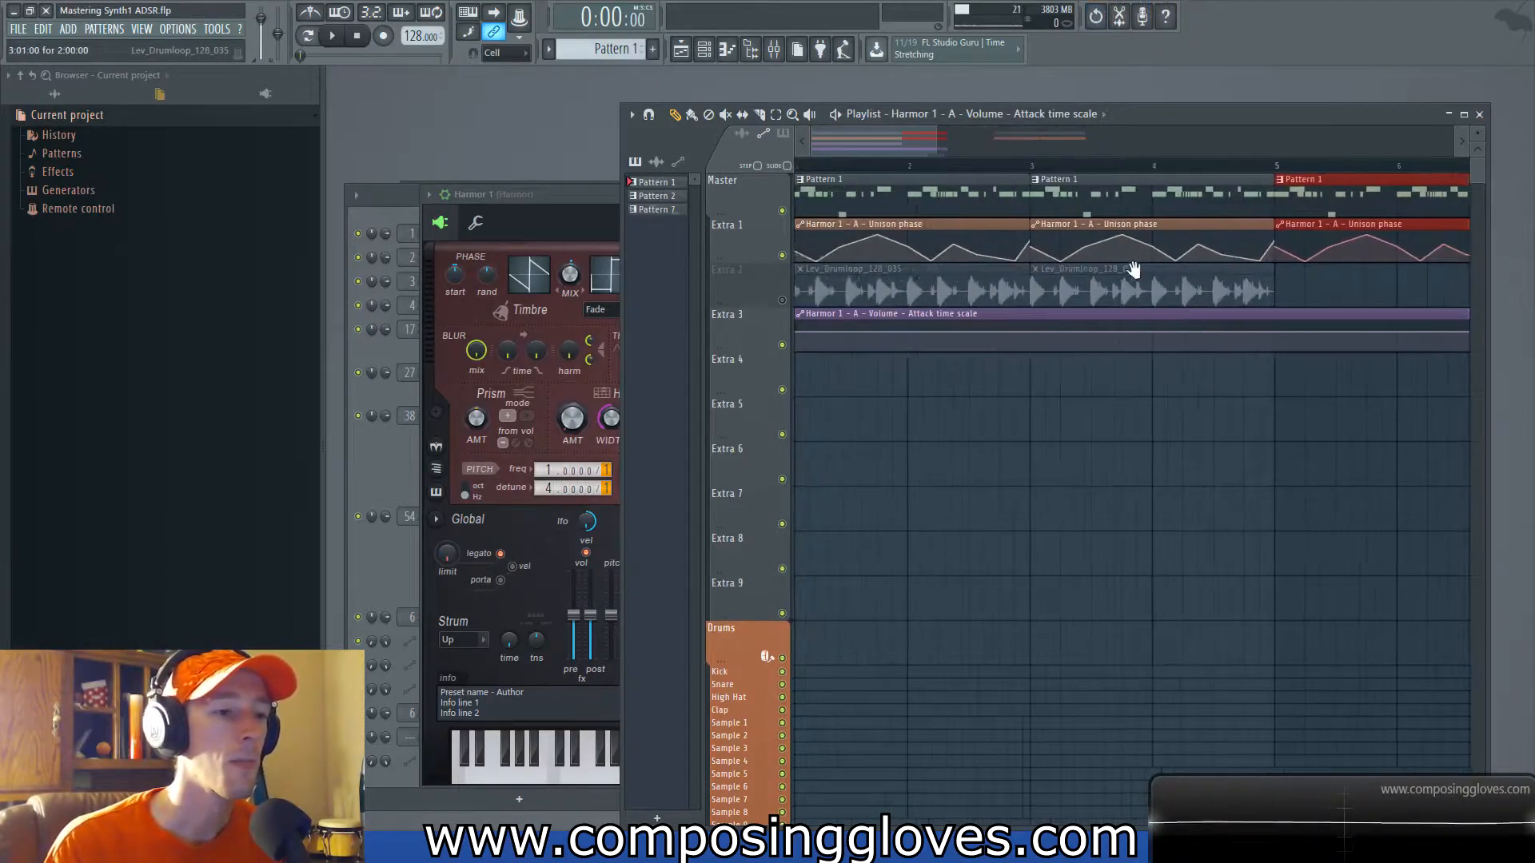
{"action": "right_click", "coordinate": [892, 330]}
{"action": "left_click_drag", "start_coordinate": [892, 330], "coordinate": [892, 349]}
{"action": "right_click", "coordinate": [989, 349]}
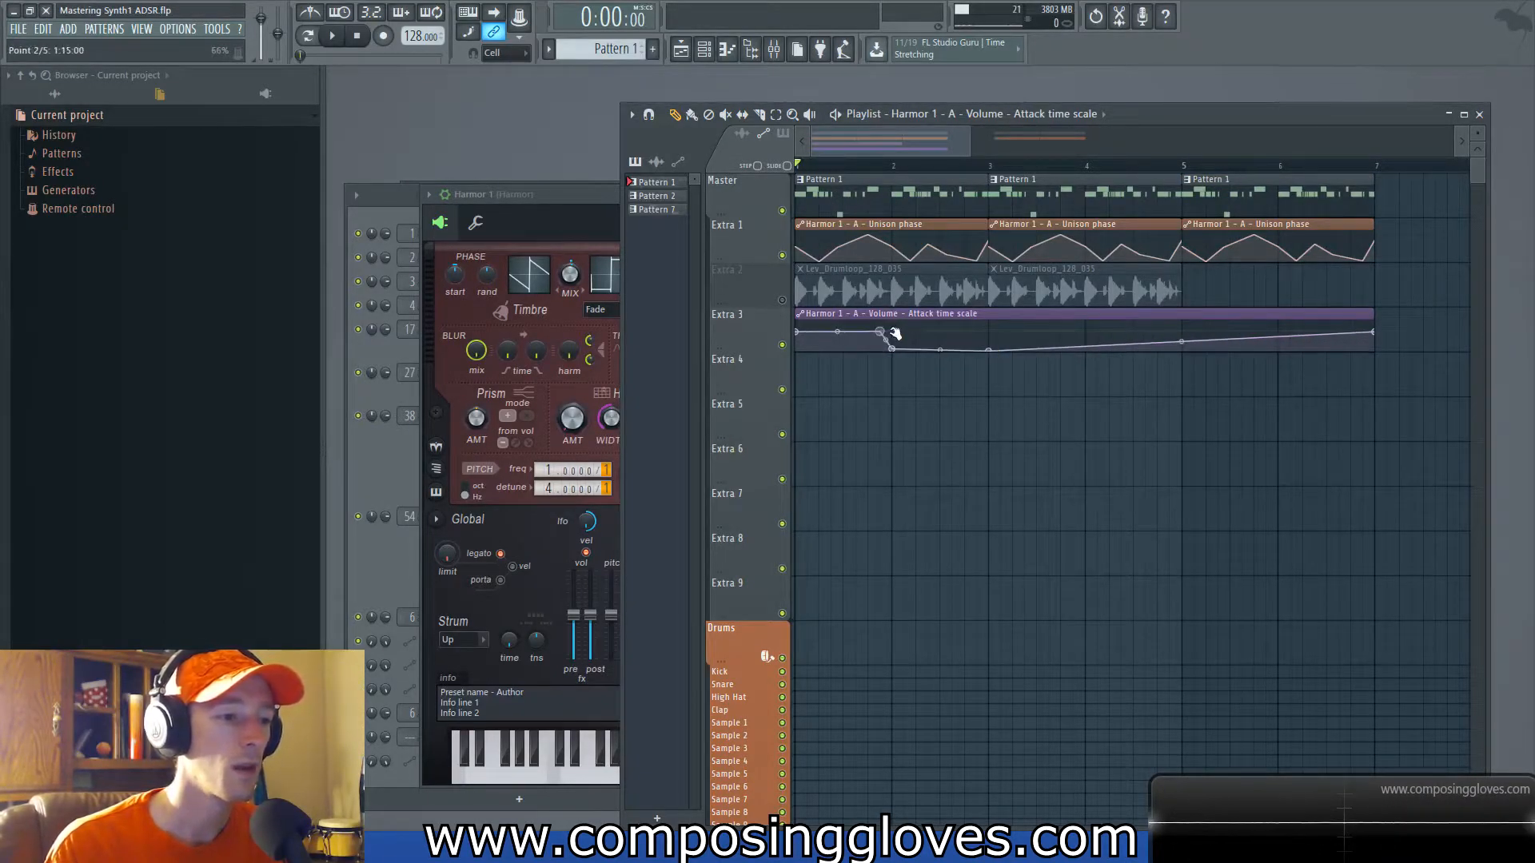
{"action": "right_click", "coordinate": [989, 323]}
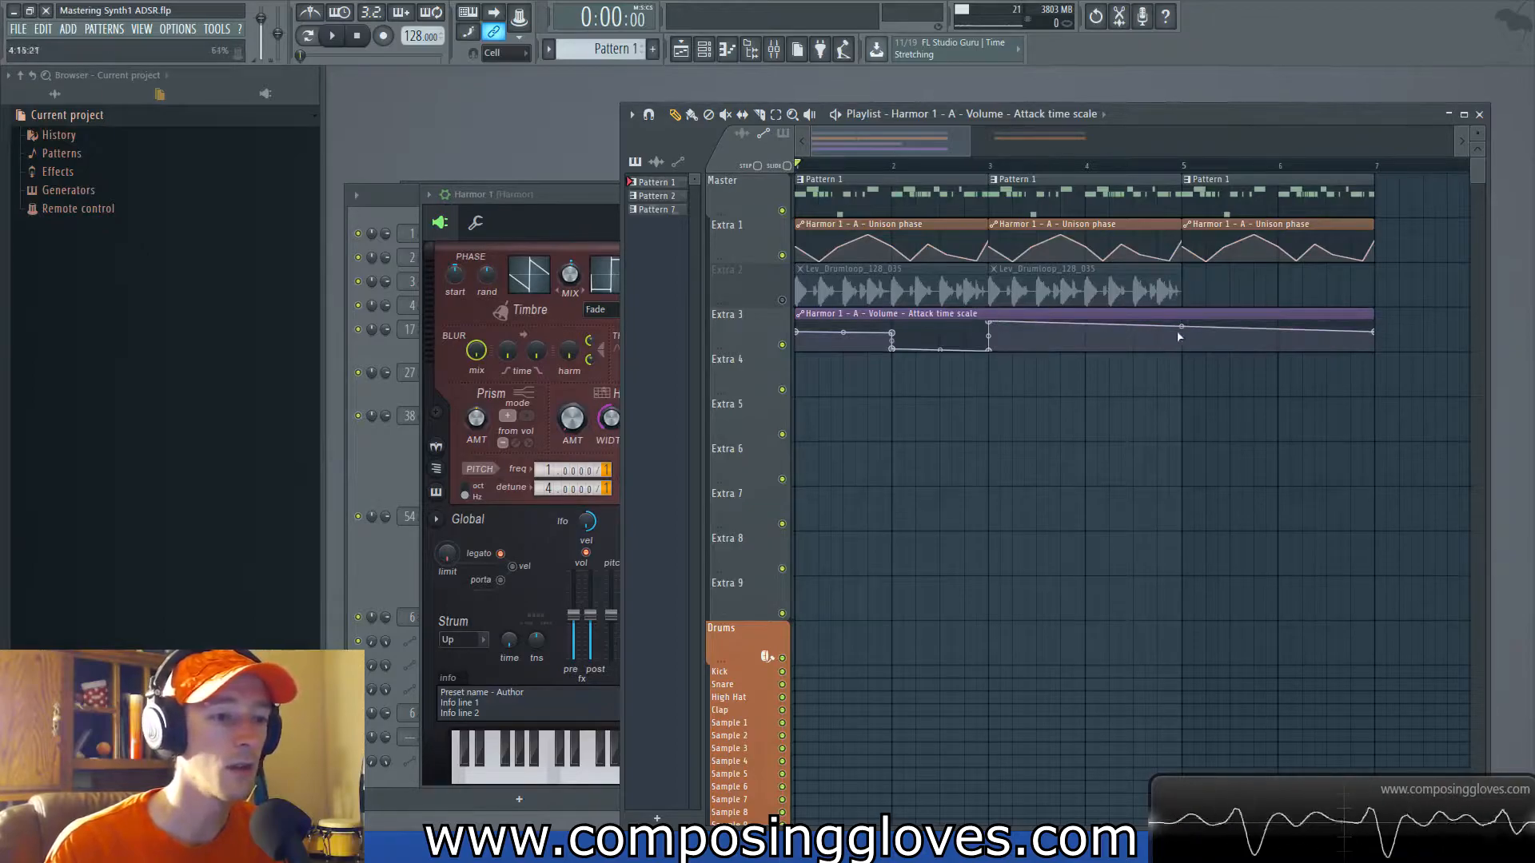
Step: Hold the Attack time scale at the top from bar 3 to 5, then step it down to a flat medium level until bar 7
{"action": "mouse_move", "coordinate": [1181, 341]}
{"action": "left_mouse_down"}
{"action": "mouse_move", "coordinate": [1186, 321]}
{"action": "mouse_move", "coordinate": [1181, 359]}
{"action": "left_mouse_up"}
{"action": "right_click", "coordinate": [1220, 333]}
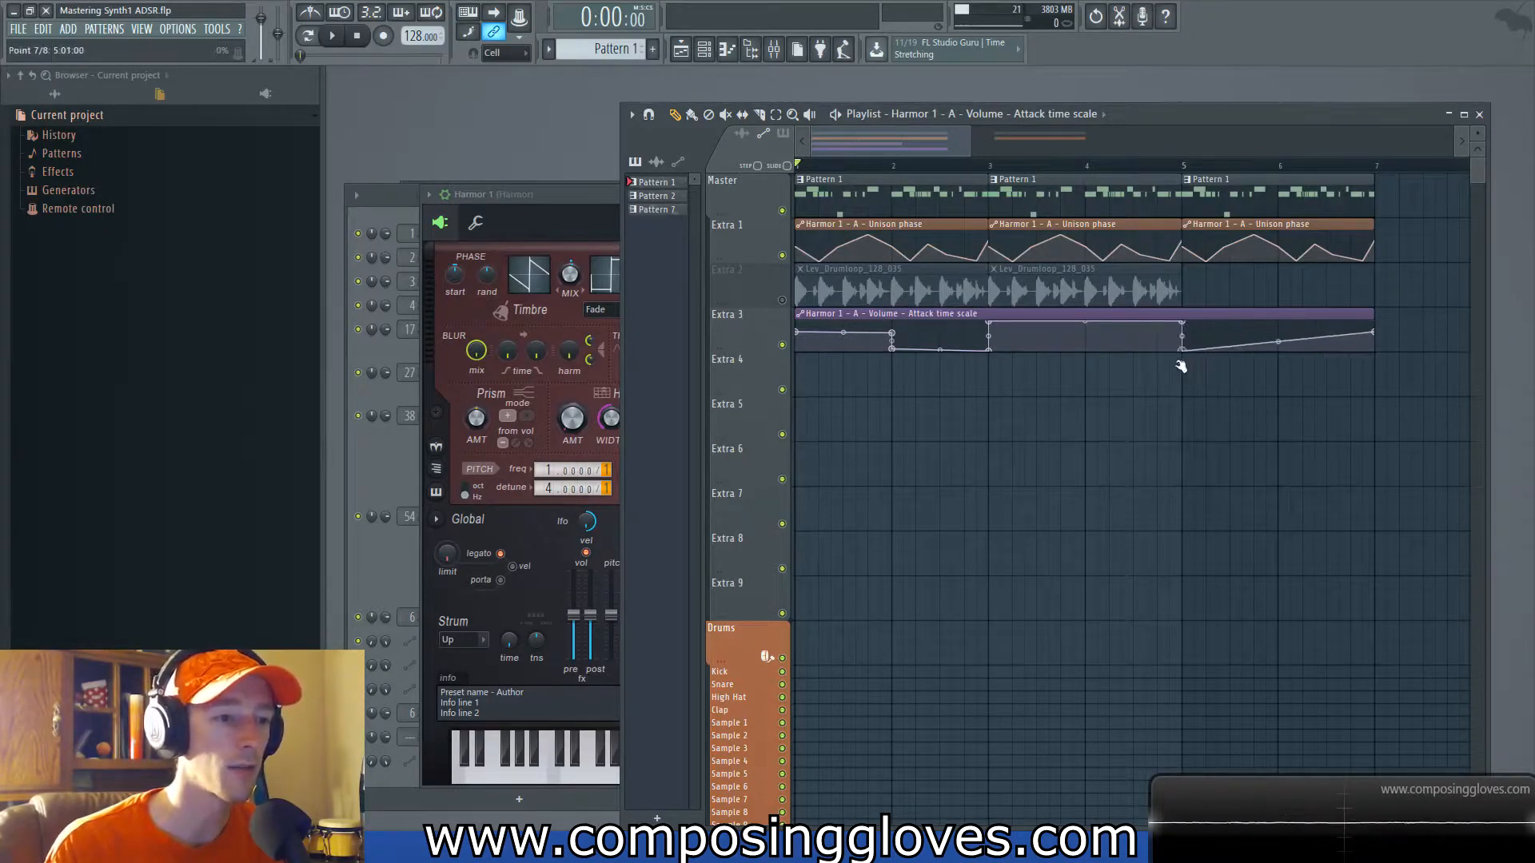
{"action": "left_click_drag", "start_coordinate": [1377, 334], "coordinate": [1374, 348]}
{"action": "left_click_drag", "start_coordinate": [1185, 350], "coordinate": [1183, 337]}
{"action": "left_click_drag", "start_coordinate": [1376, 349], "coordinate": [1374, 337]}
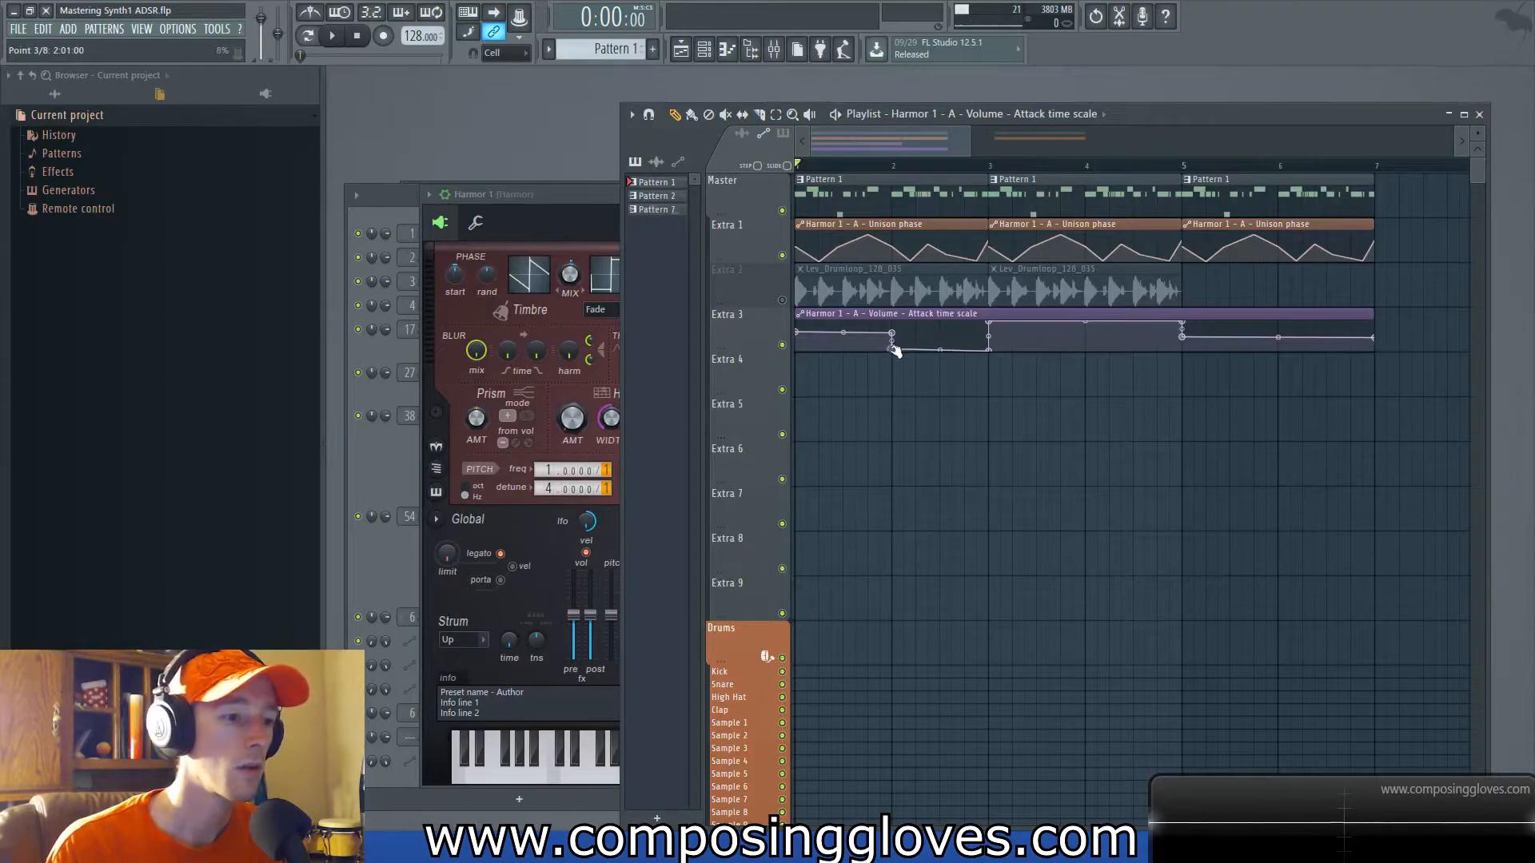
Step: Audition the attack automation, then lower its level between bars 5 and 7 to the minimum
{"action": "key", "text": "space"}
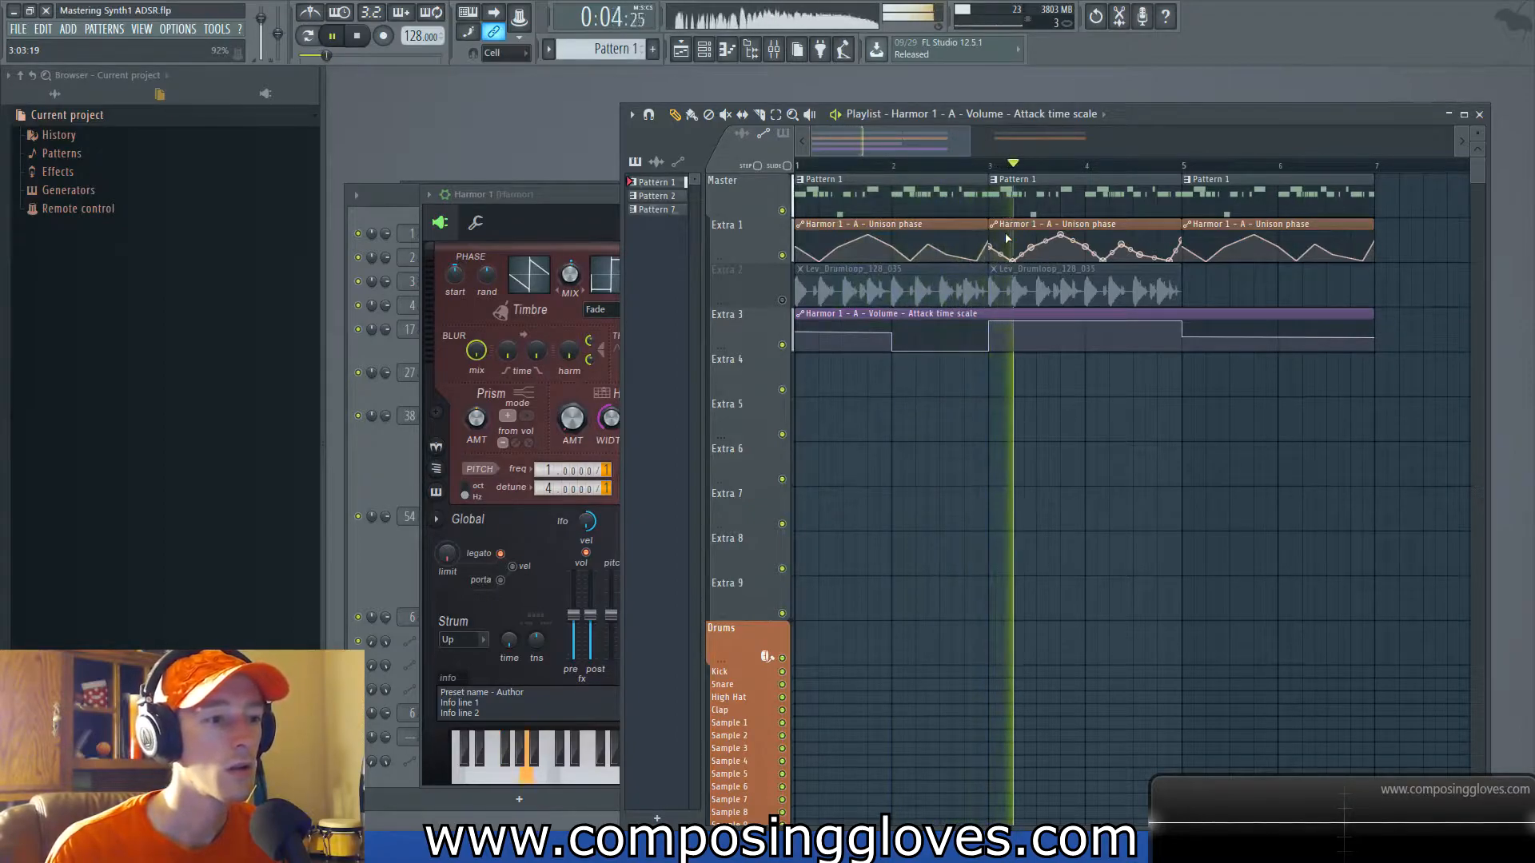
{"action": "key", "text": "space"}
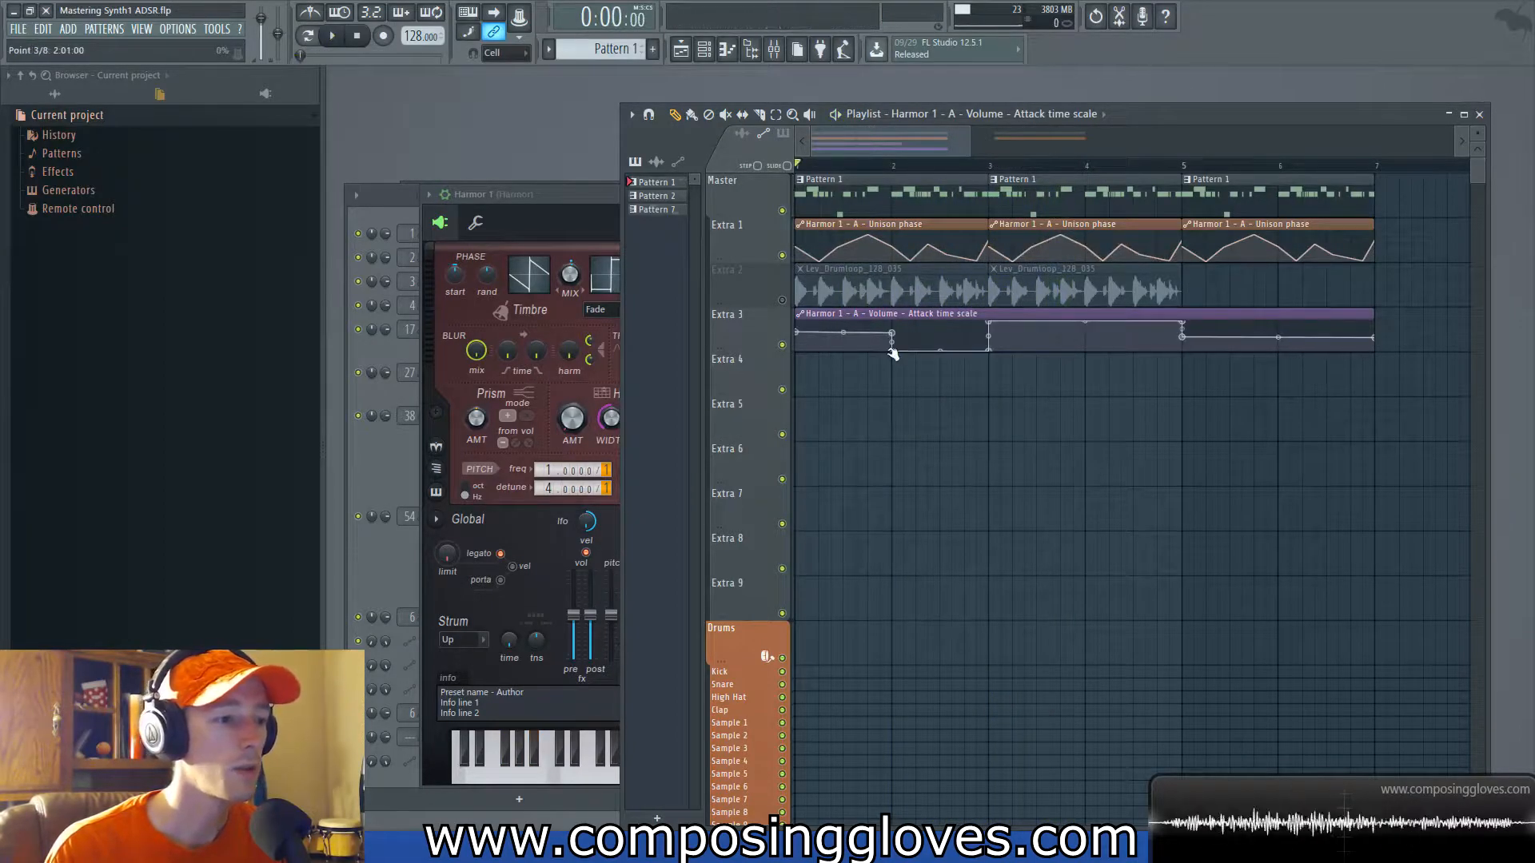
{"action": "left_click_drag", "start_coordinate": [1182, 336], "coordinate": [1182, 350]}
{"action": "left_click_drag", "start_coordinate": [1375, 338], "coordinate": [1374, 368]}
Step: Delete the dip between bars 2 and 3 of the Attack time scale clip and hold the opening level until bar 3
{"action": "right_click", "coordinate": [894, 350]}
{"action": "left_click", "coordinate": [913, 383]}
{"action": "right_click", "coordinate": [990, 350]}
{"action": "left_click", "coordinate": [1009, 386]}
{"action": "right_click", "coordinate": [965, 331]}
{"action": "left_click_drag", "start_coordinate": [968, 333], "coordinate": [1000, 336]}
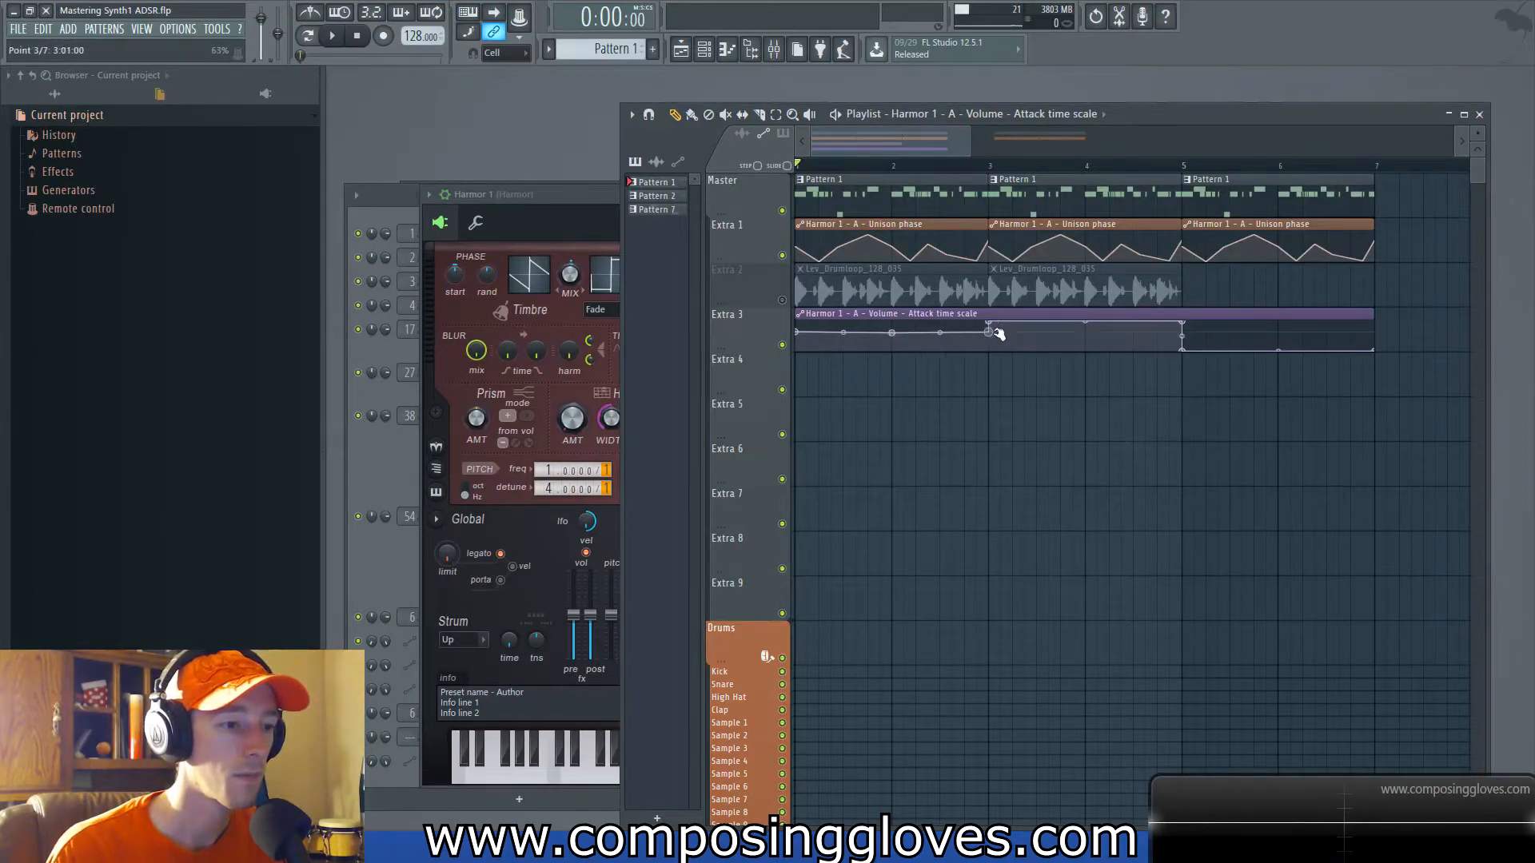
{"action": "scroll", "coordinate": [987, 357], "scroll_direction": "down", "scroll_amount": 2}
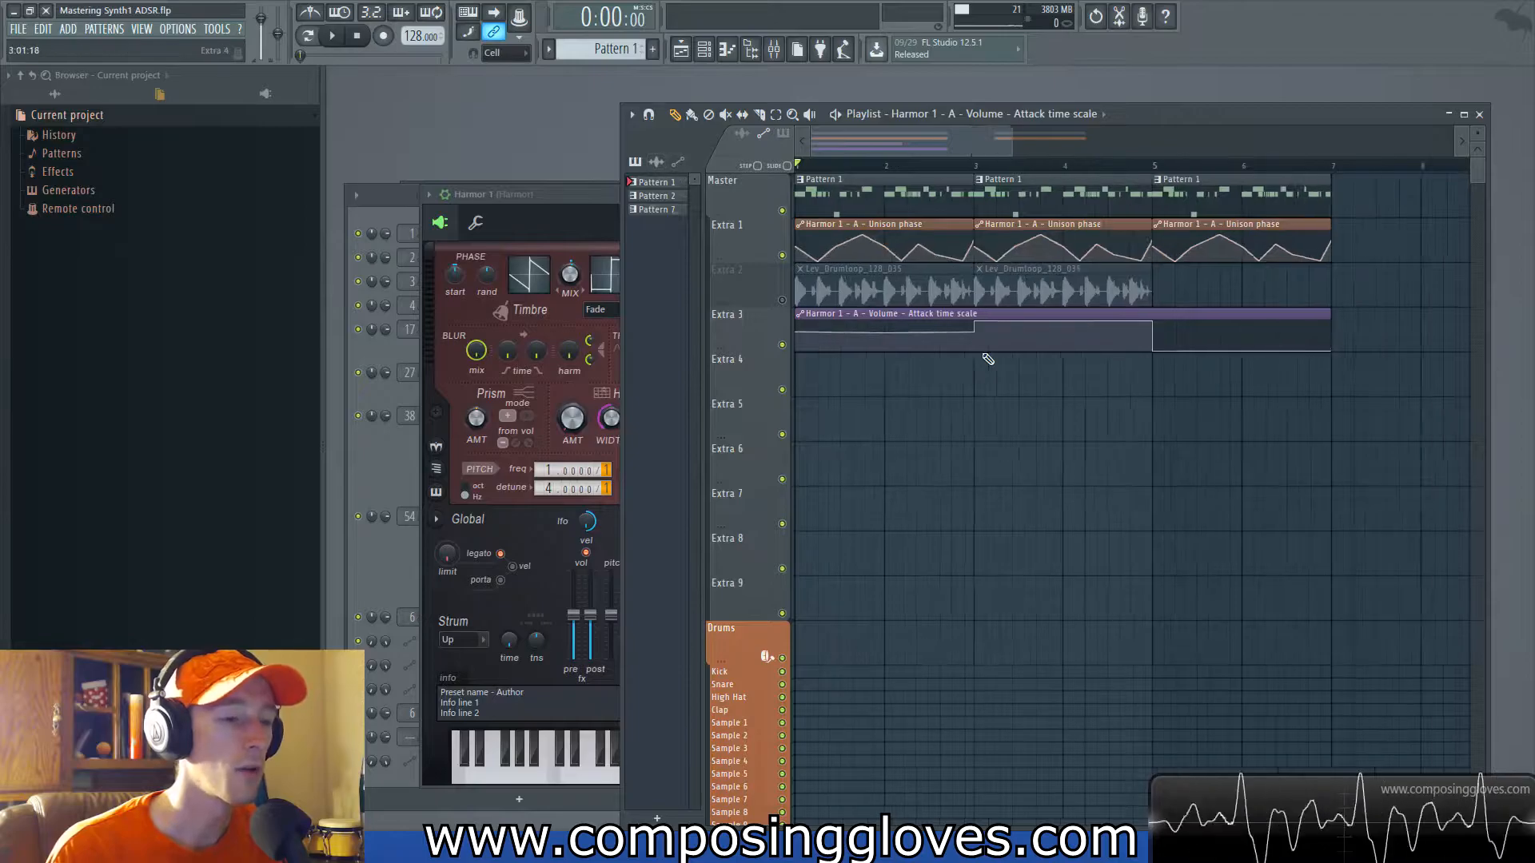
Step: Enlarge the Extra 3 track and level the opening segment of the Attack time scale clip at a flat medium value until bar 3
{"action": "left_click_drag", "start_coordinate": [937, 332], "coordinate": [932, 338]}
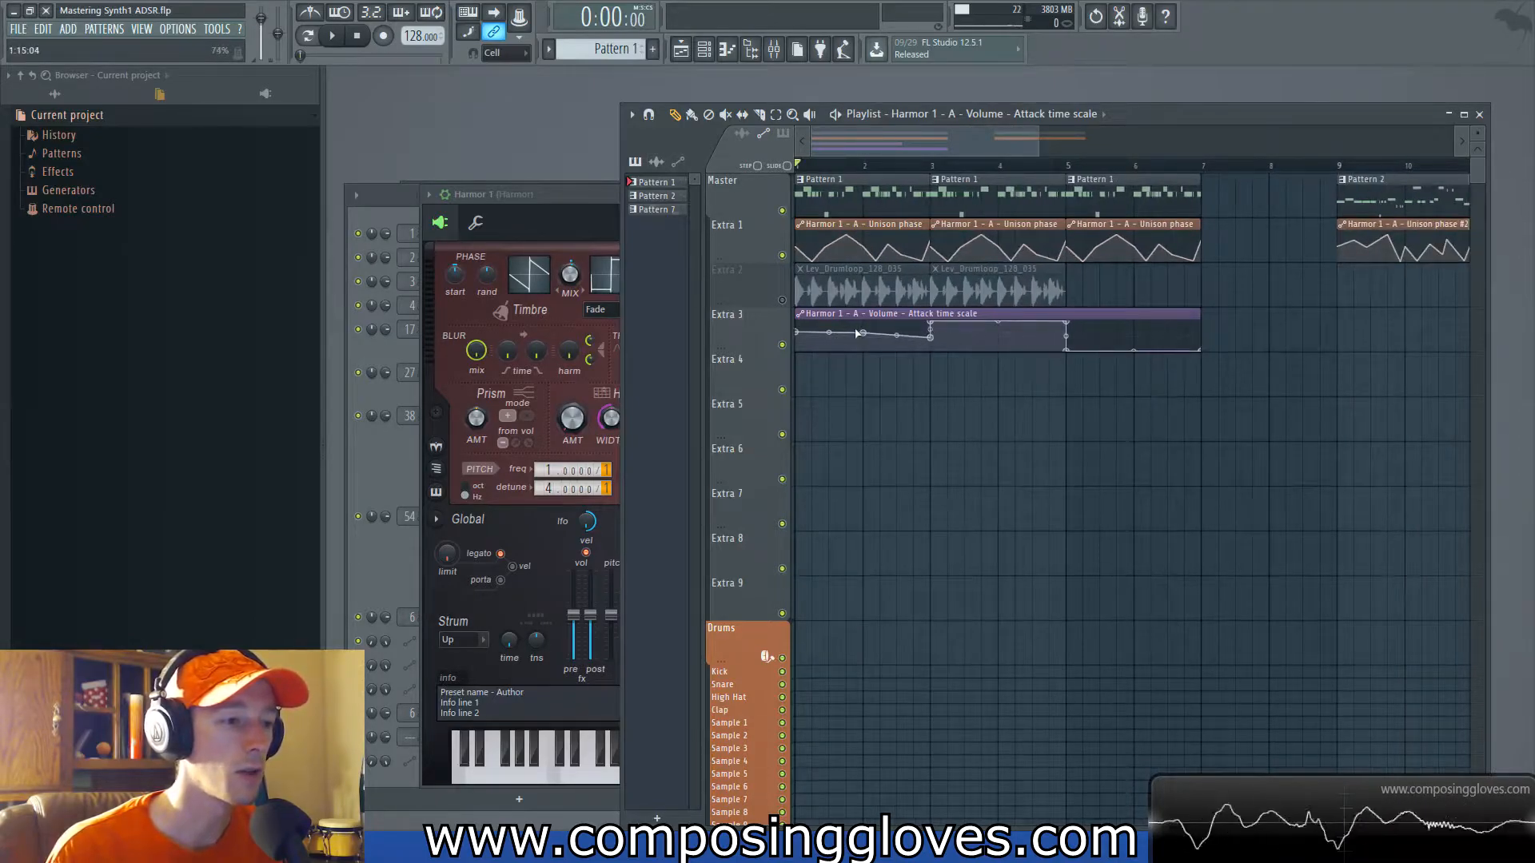
{"action": "mouse_move", "coordinate": [802, 331]}
{"action": "left_mouse_down"}
{"action": "mouse_move", "coordinate": [719, 390]}
{"action": "mouse_move", "coordinate": [719, 723]}
{"action": "left_mouse_up"}
{"action": "left_click_drag", "start_coordinate": [799, 524], "coordinate": [793, 549]}
Step: Audition the attack automation from the start, then replay from bar 3 with Harmor's volume envelope in view
{"action": "key", "text": "space"}
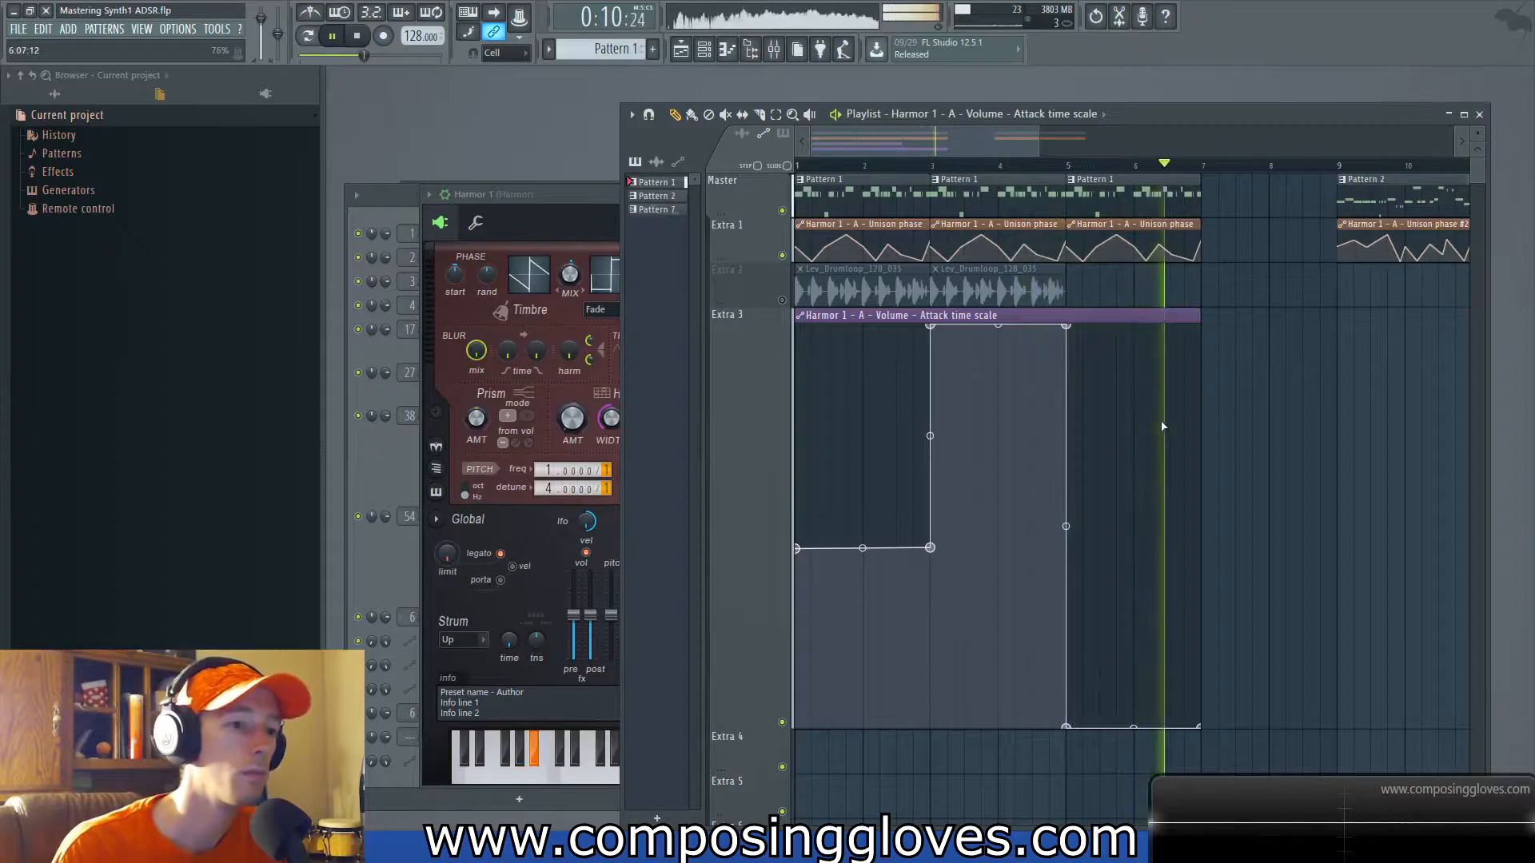
{"action": "key", "text": "space"}
{"action": "key", "text": "b"}
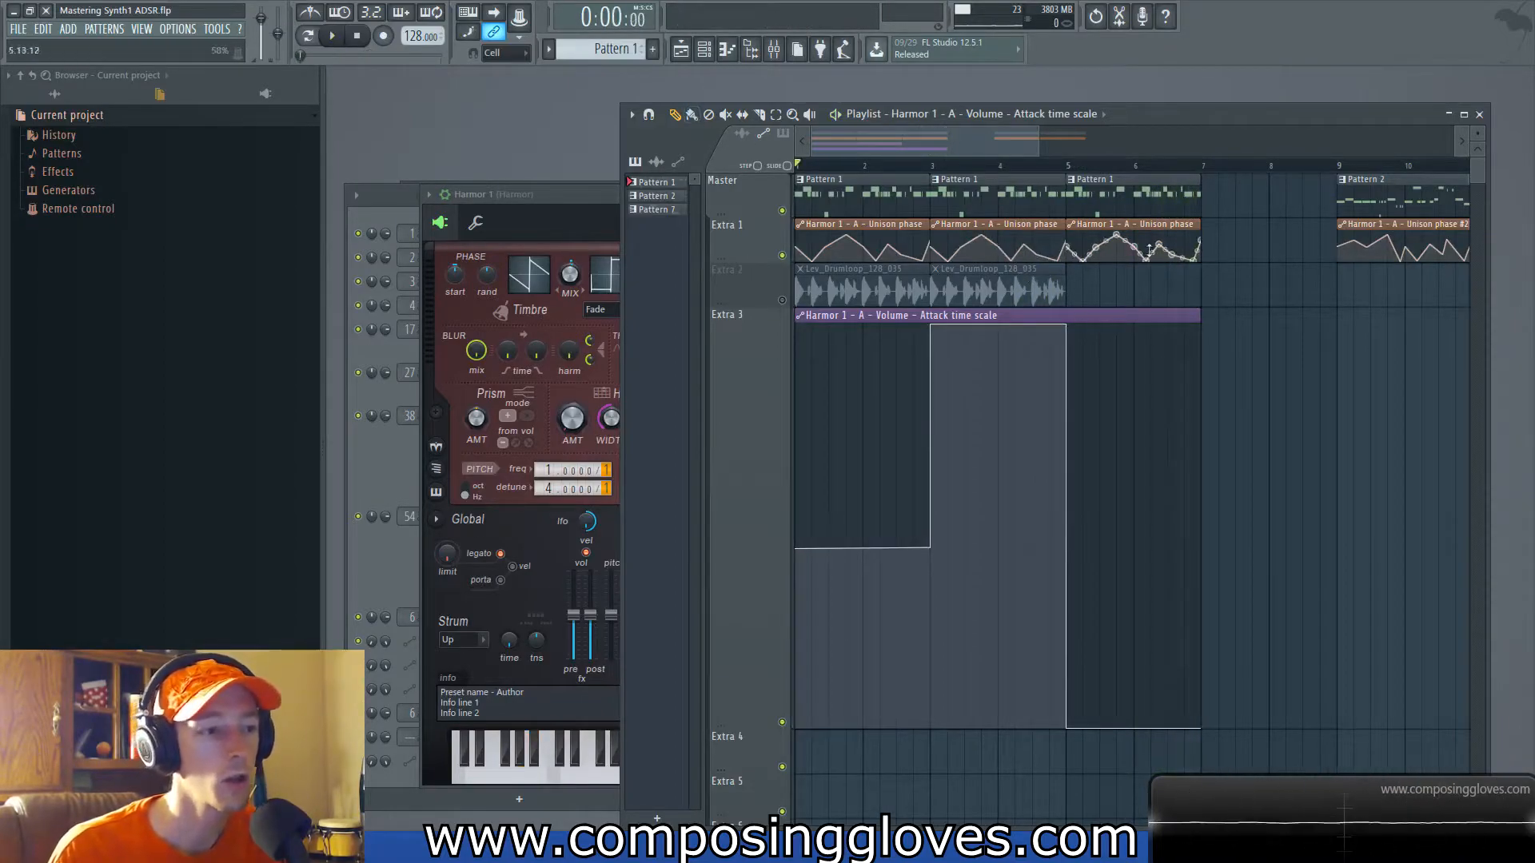
{"action": "left_click", "coordinate": [932, 167]}
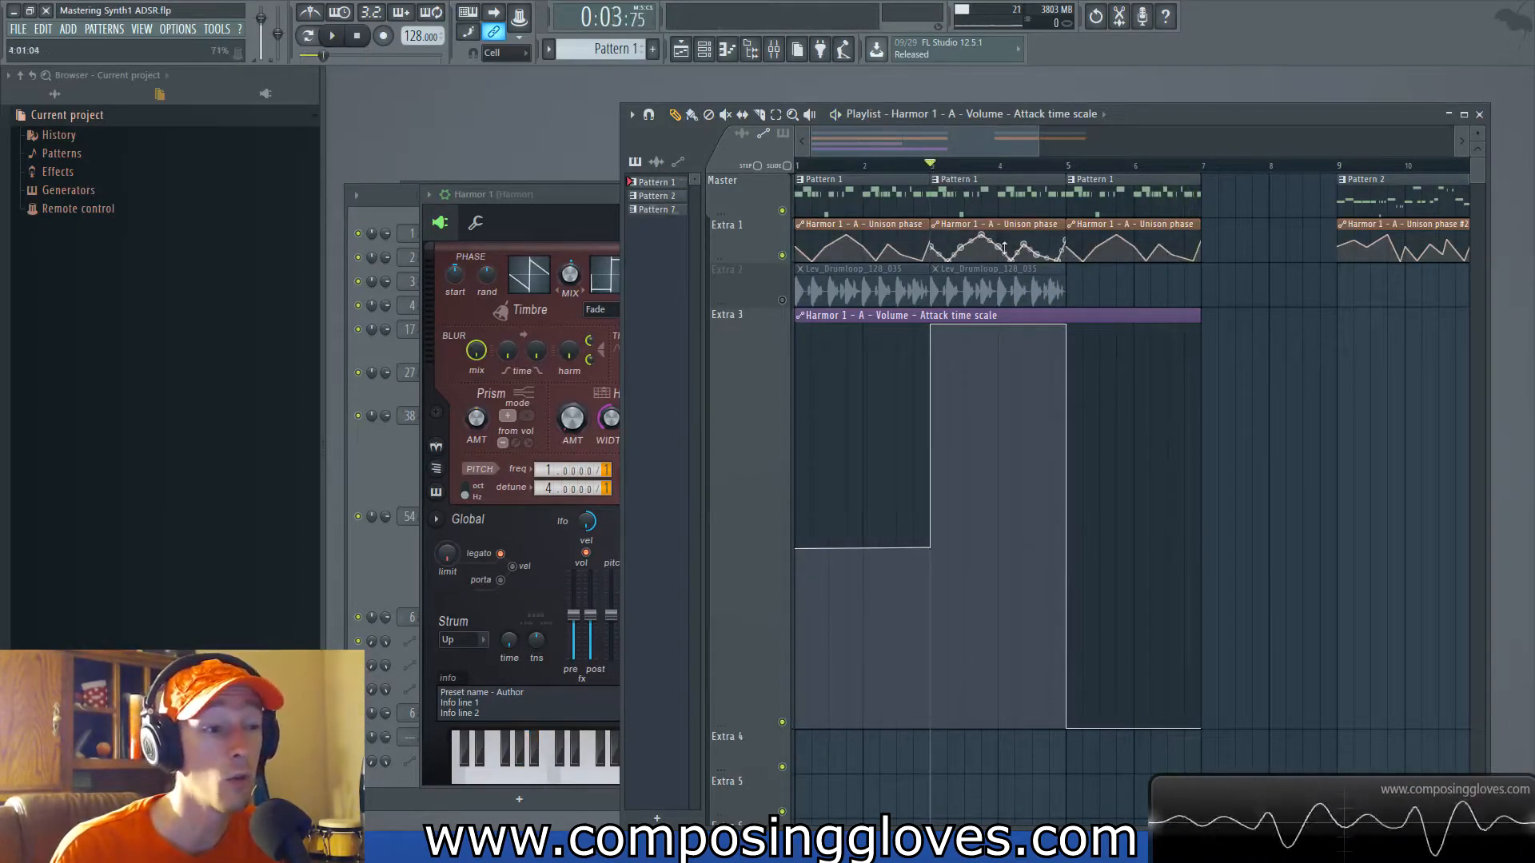
{"action": "key", "text": "space"}
{"action": "left_click", "coordinate": [568, 200]}
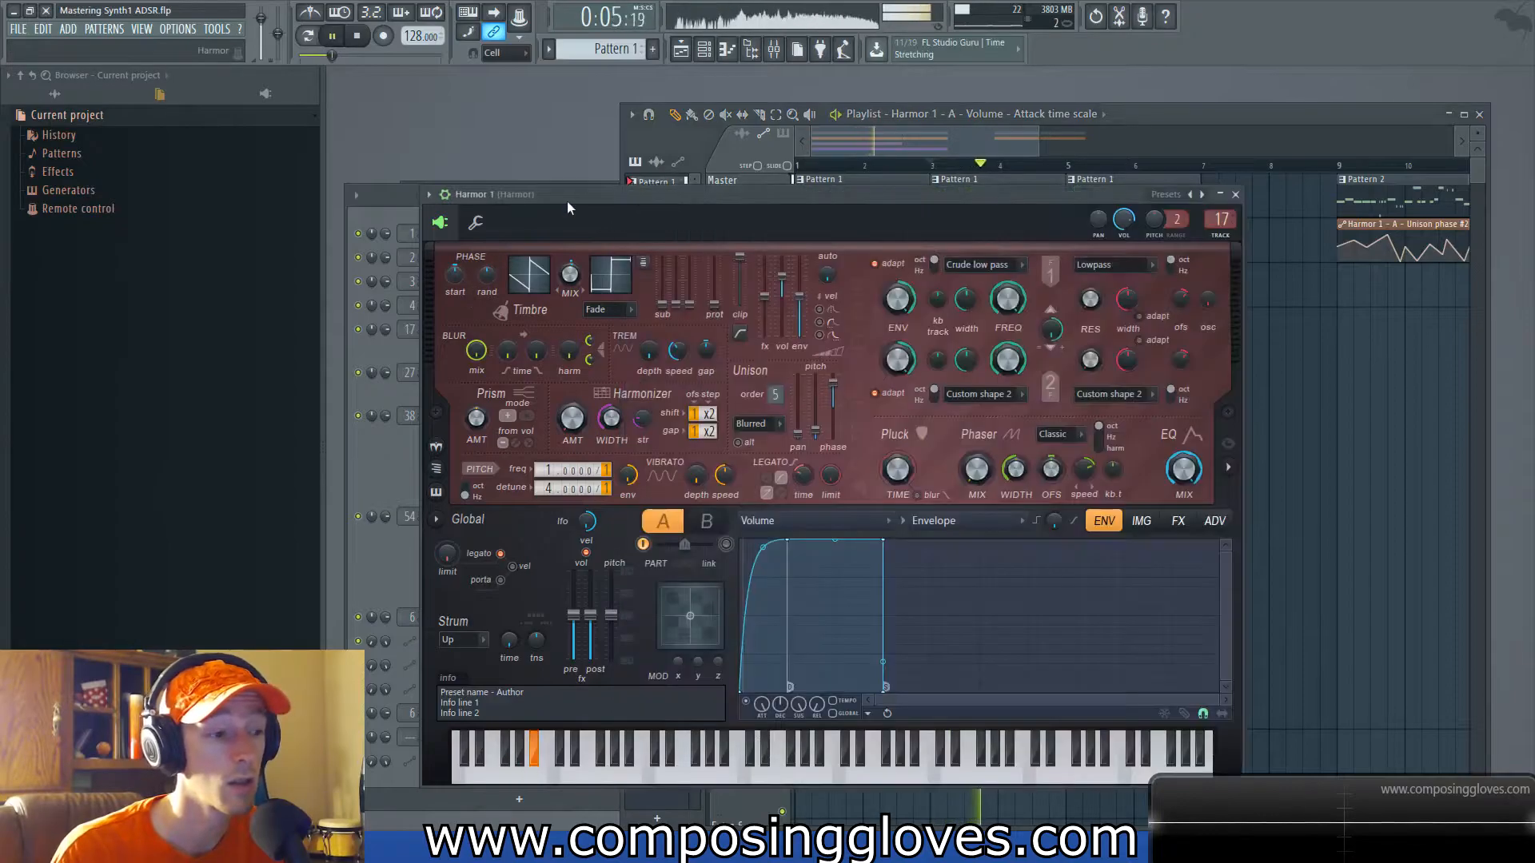
{"action": "key", "text": "space"}
Step: Audition the third Pattern 1 from bar 5, restarting playback several times to hear the minimum attack
{"action": "left_click", "coordinate": [1069, 166]}
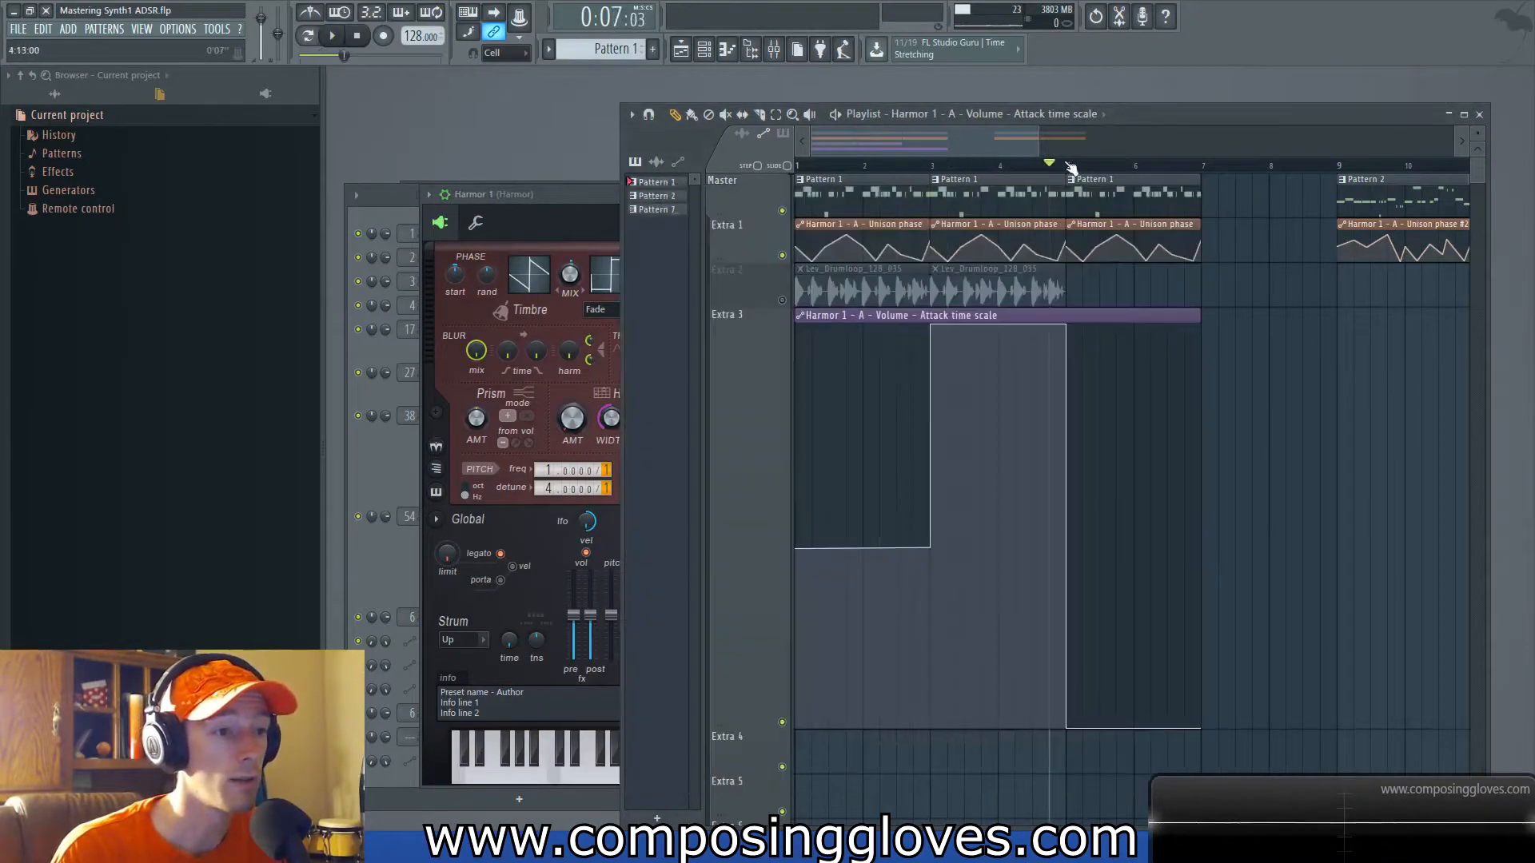
{"action": "key", "text": "space"}
{"action": "key", "text": "space"}
{"action": "key", "text": "space"}
{"action": "key", "text": "space"}
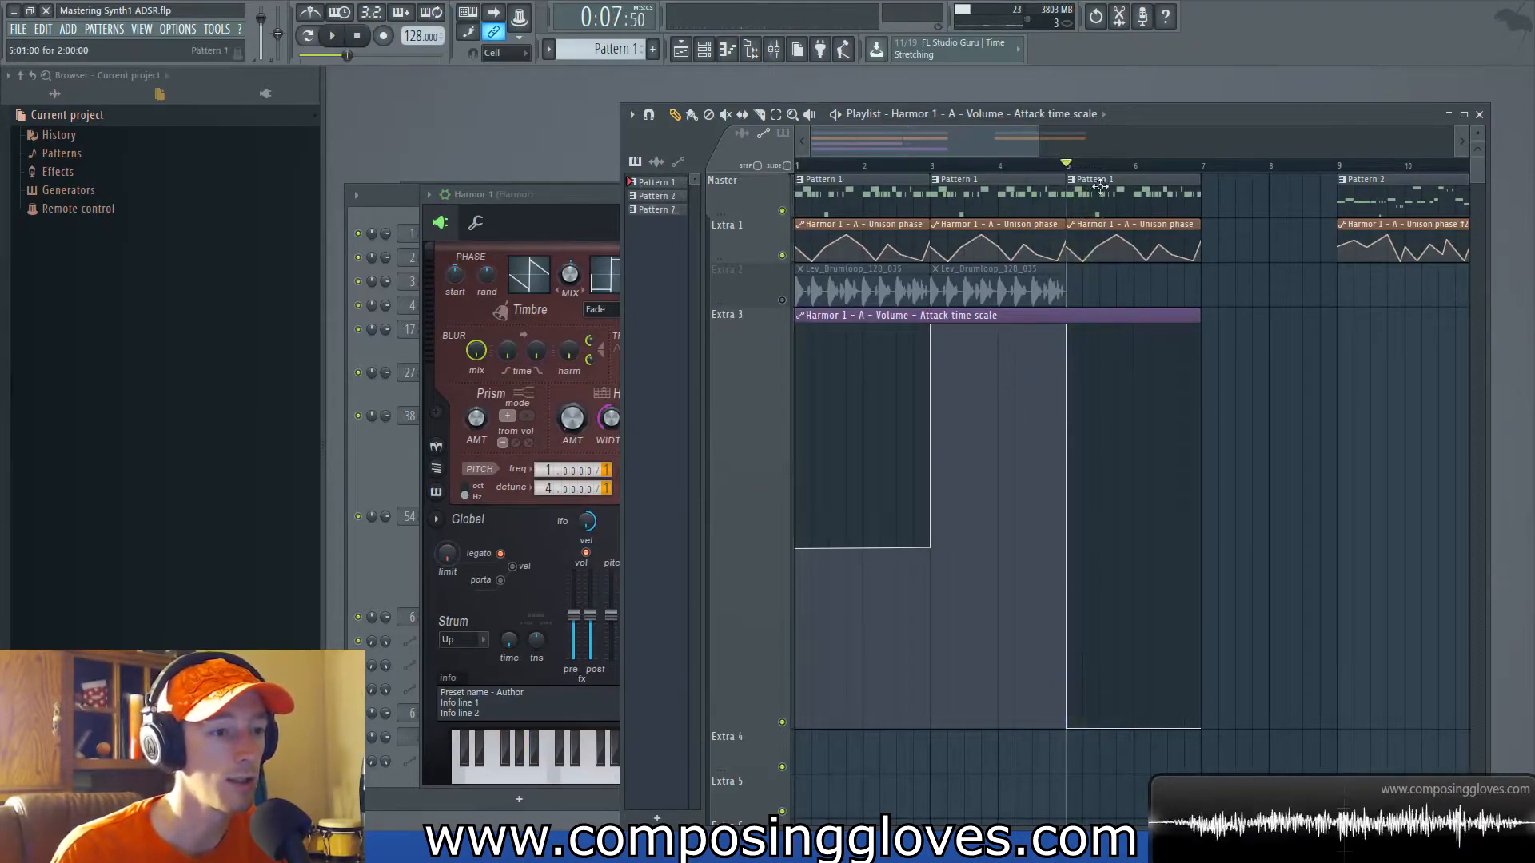
{"action": "key", "text": "space"}
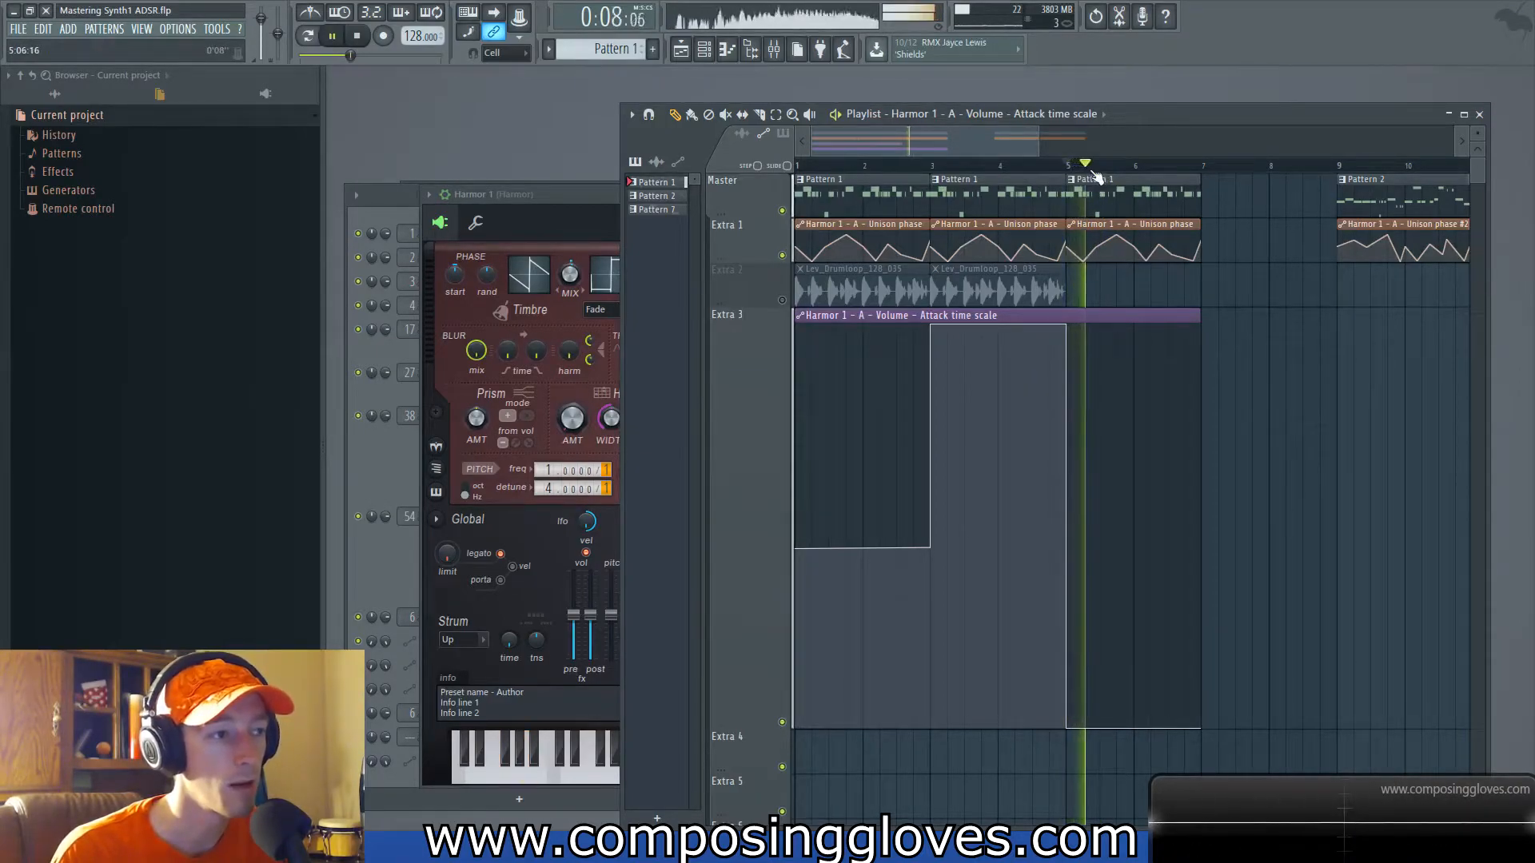
Step: Replay the pattern from bar 3 and again from the start of the playlist to compare the attack levels
{"action": "left_click", "coordinate": [937, 167]}
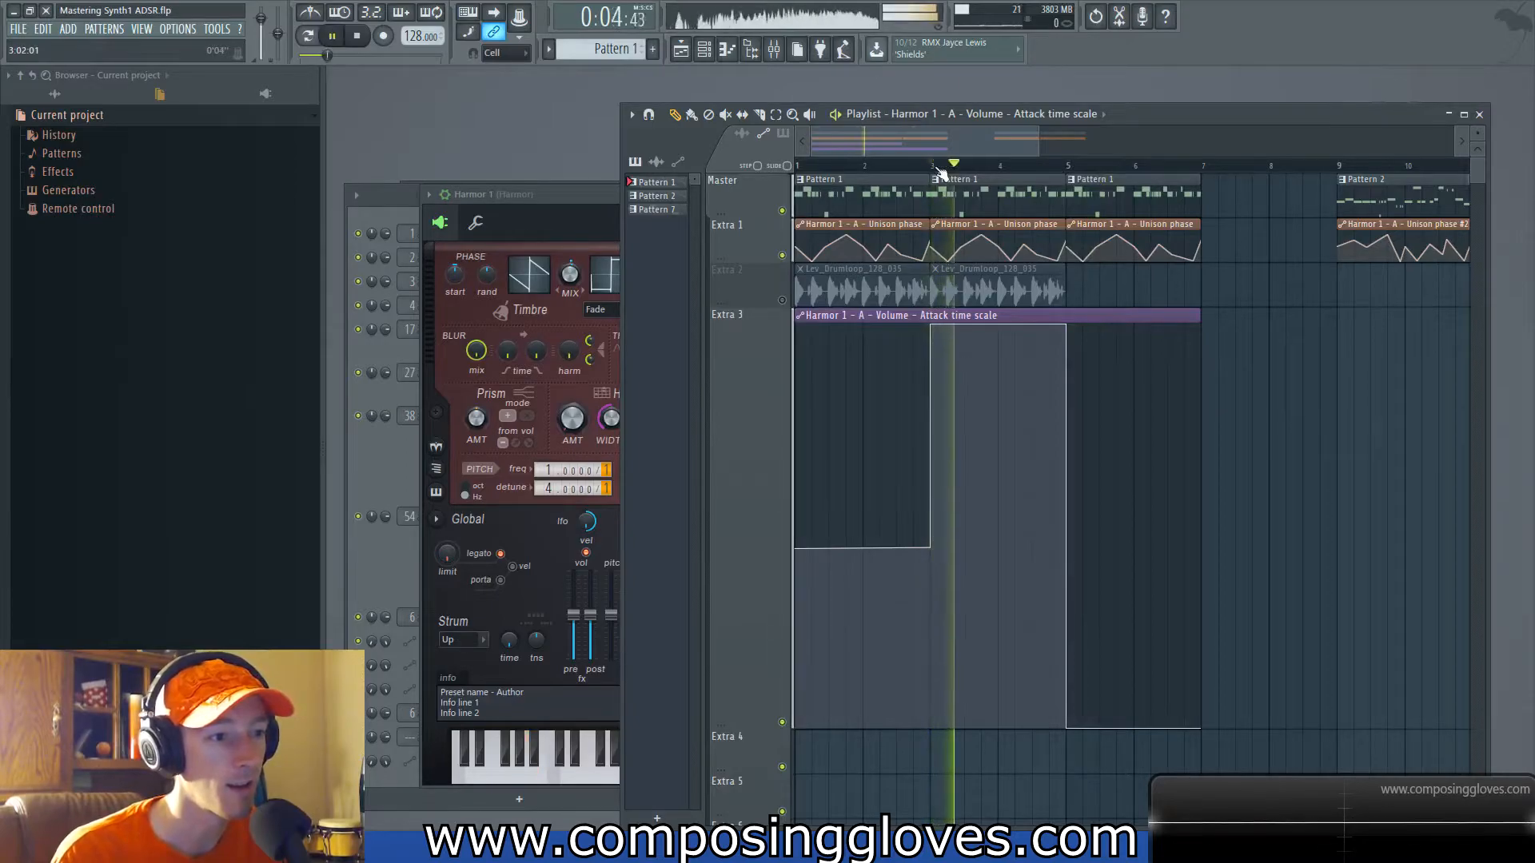
{"action": "key", "text": "space"}
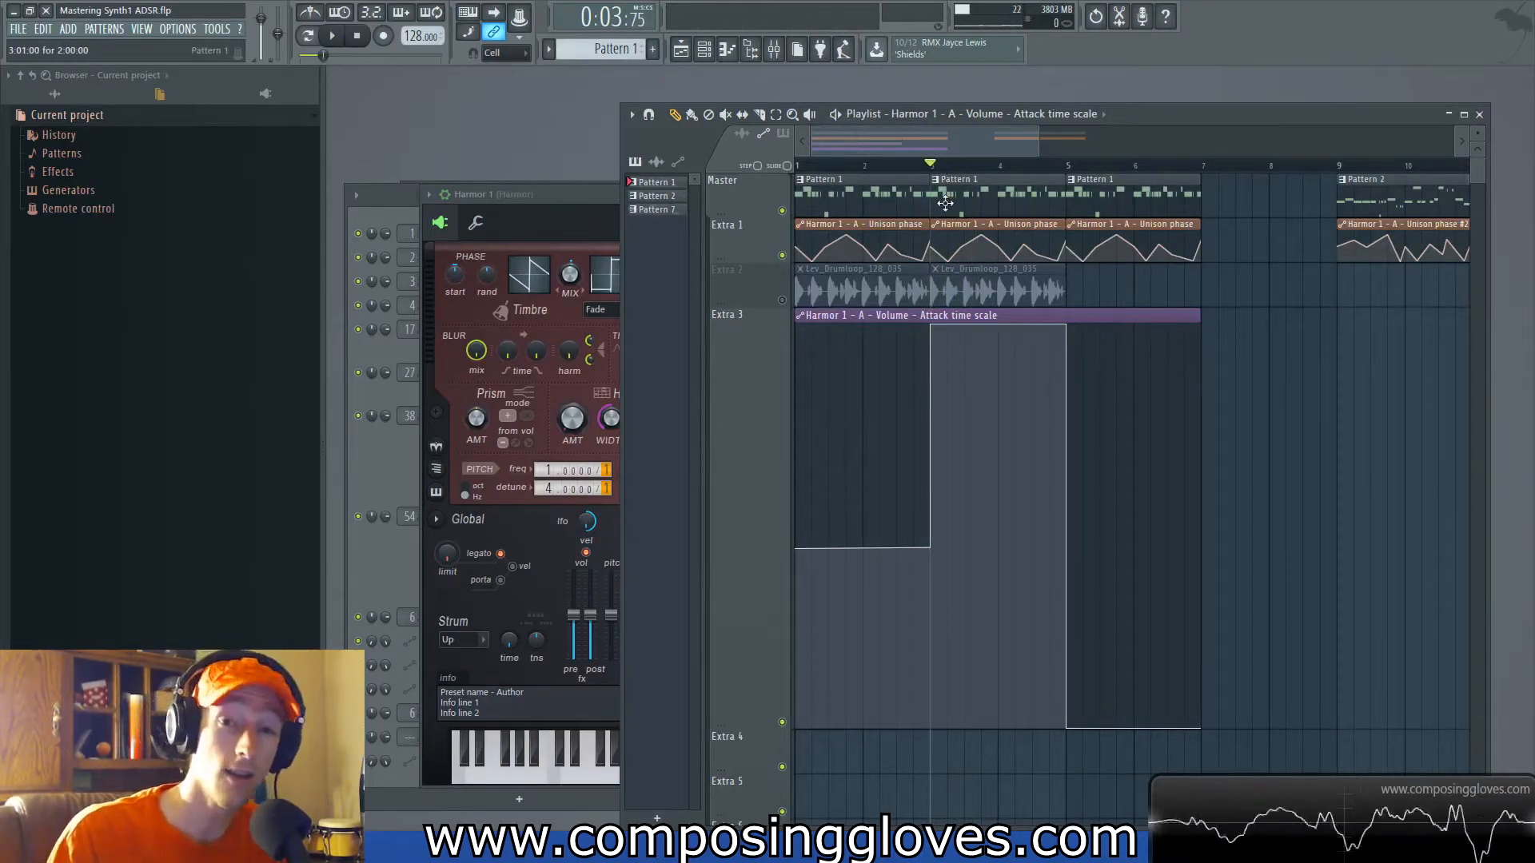
{"action": "left_click_drag", "start_coordinate": [876, 166], "coordinate": [694, 161]}
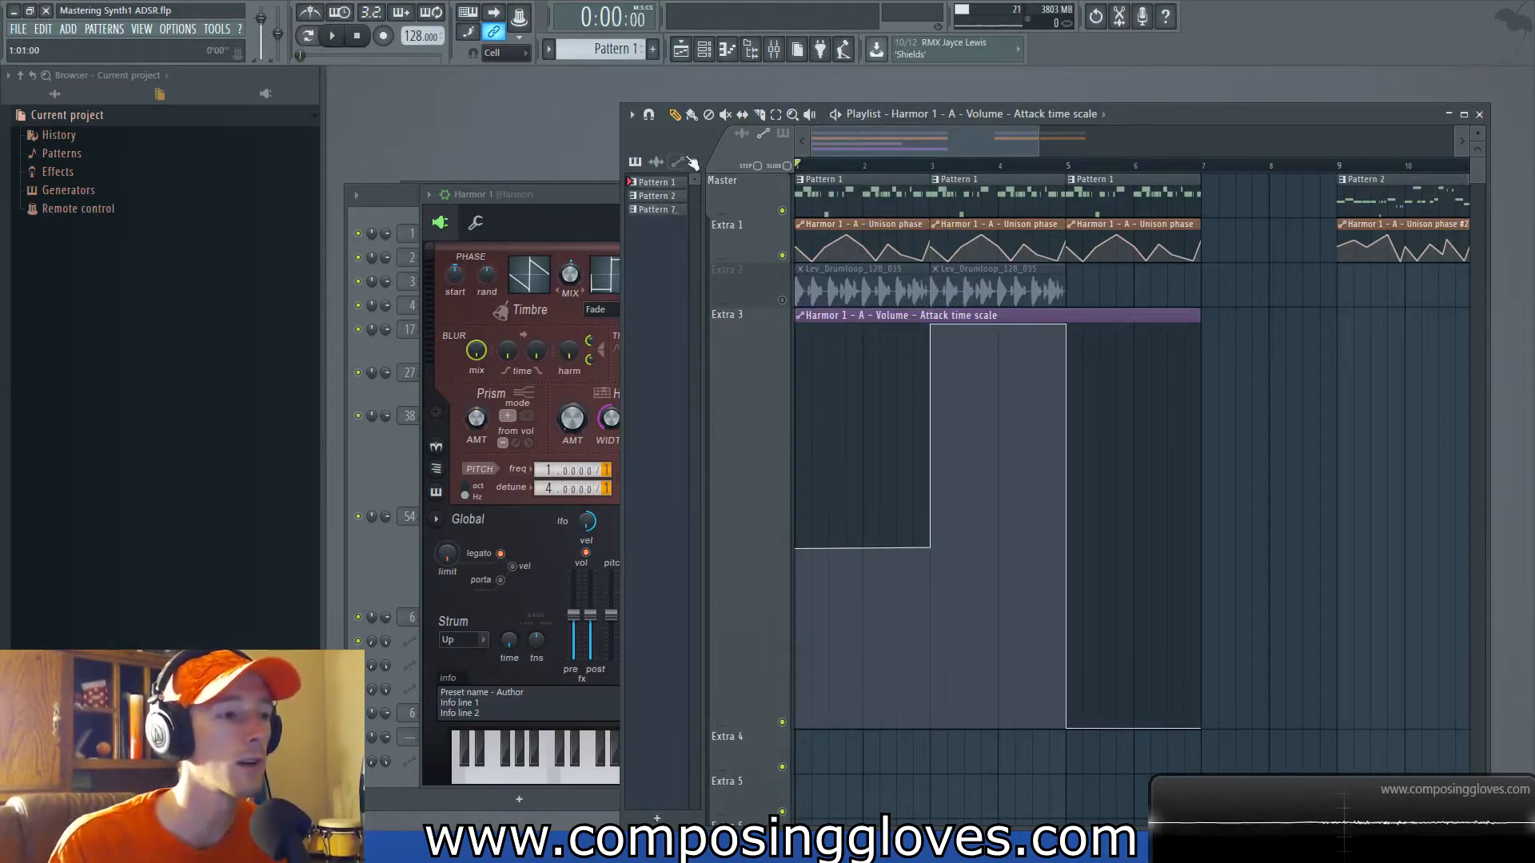
{"action": "key", "text": "space"}
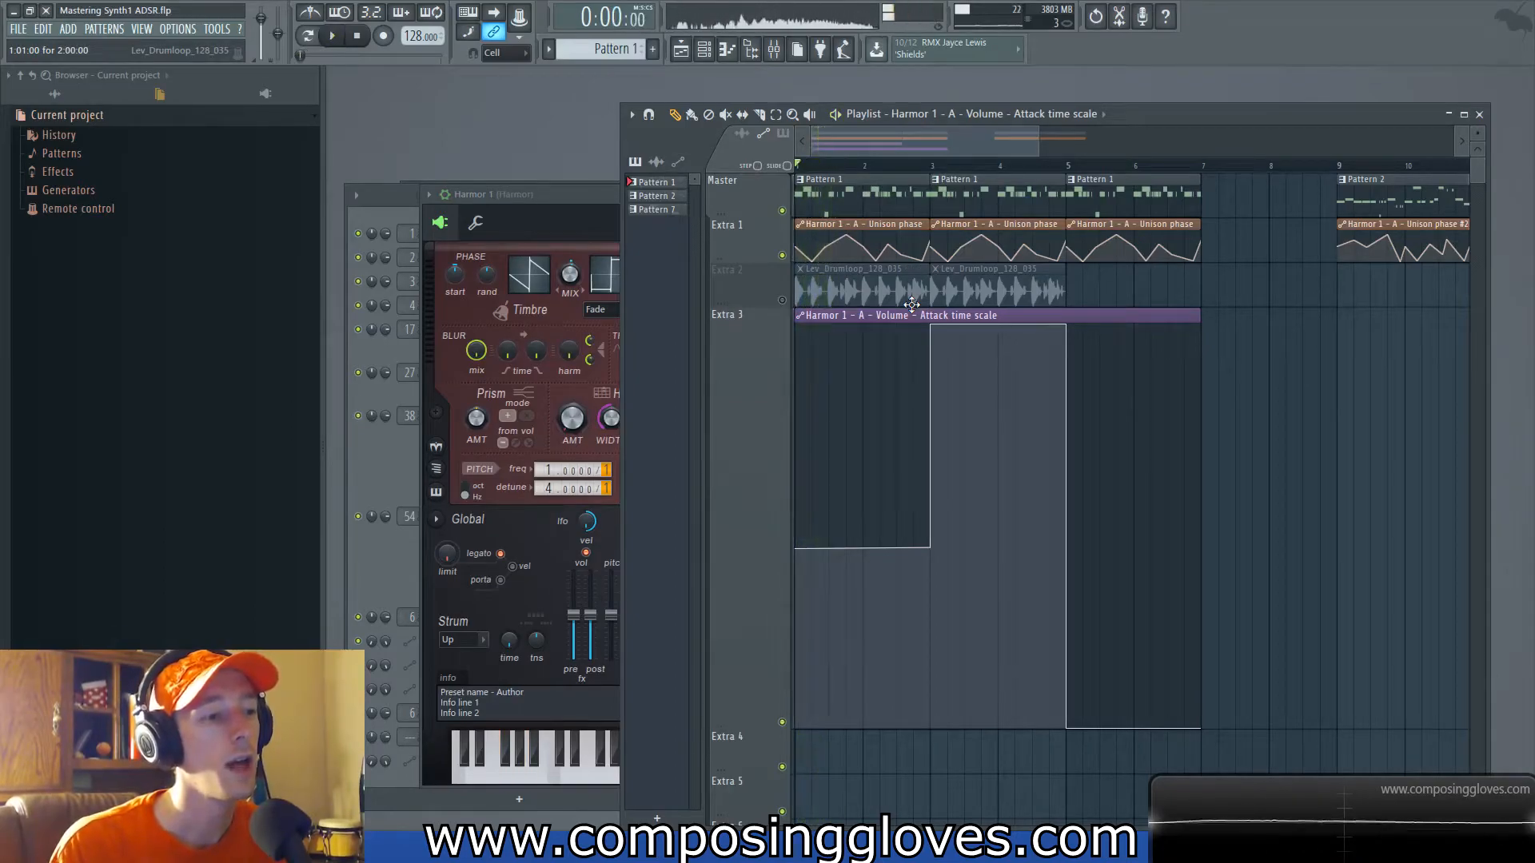
{"action": "key", "text": "space"}
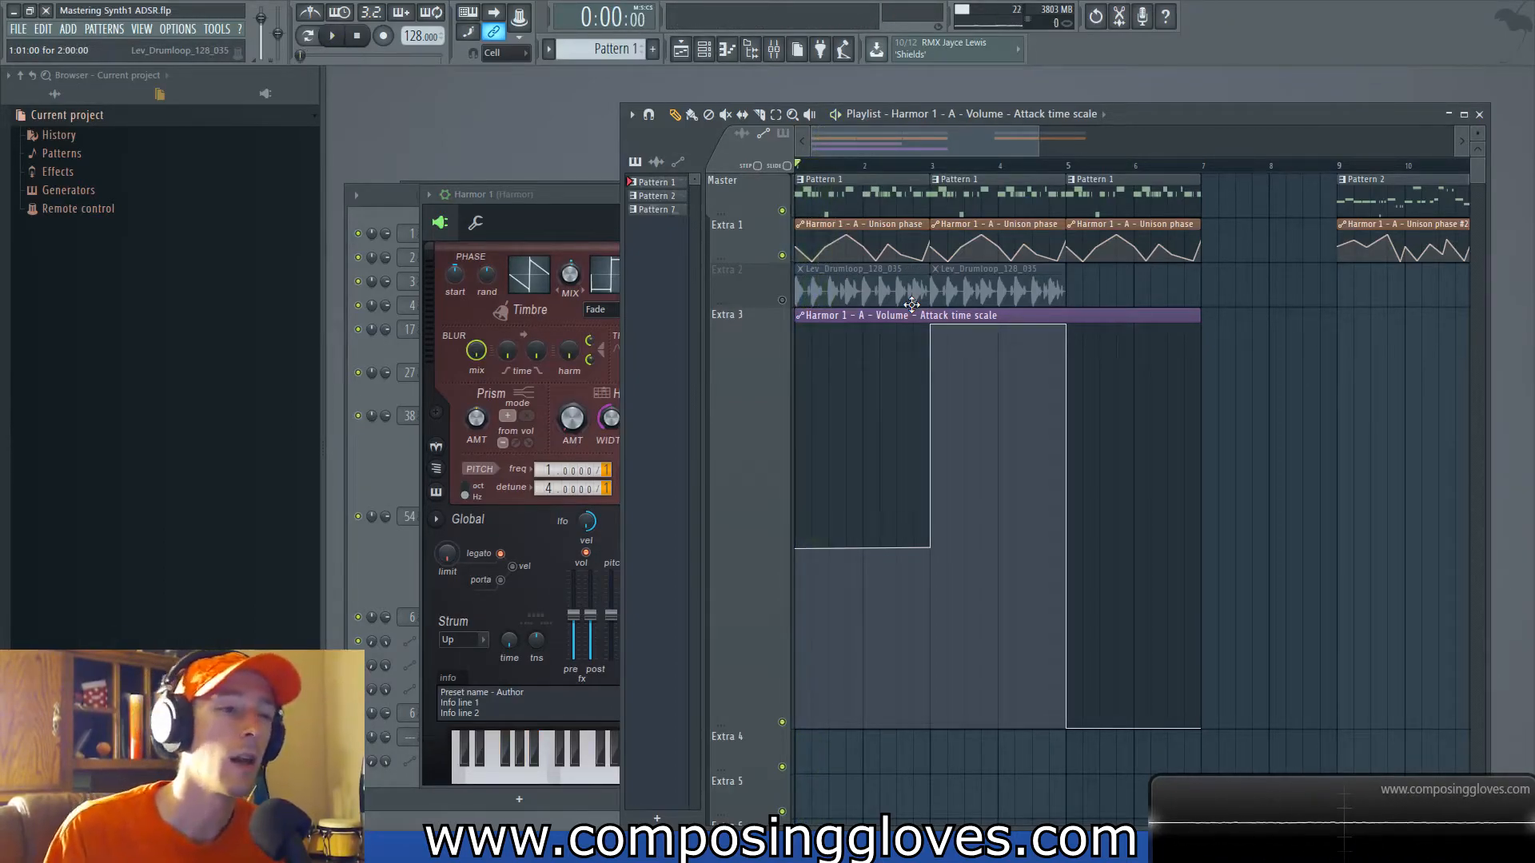
Step: Select the Unison phase clip at bar 5, raise Harmor's unison panning well above its minimum, and audition the three patterns
{"action": "left_click_drag", "start_coordinate": [1011, 183], "coordinate": [1175, 331]}
{"action": "left_click_drag", "start_coordinate": [1124, 240], "coordinate": [1175, 254]}
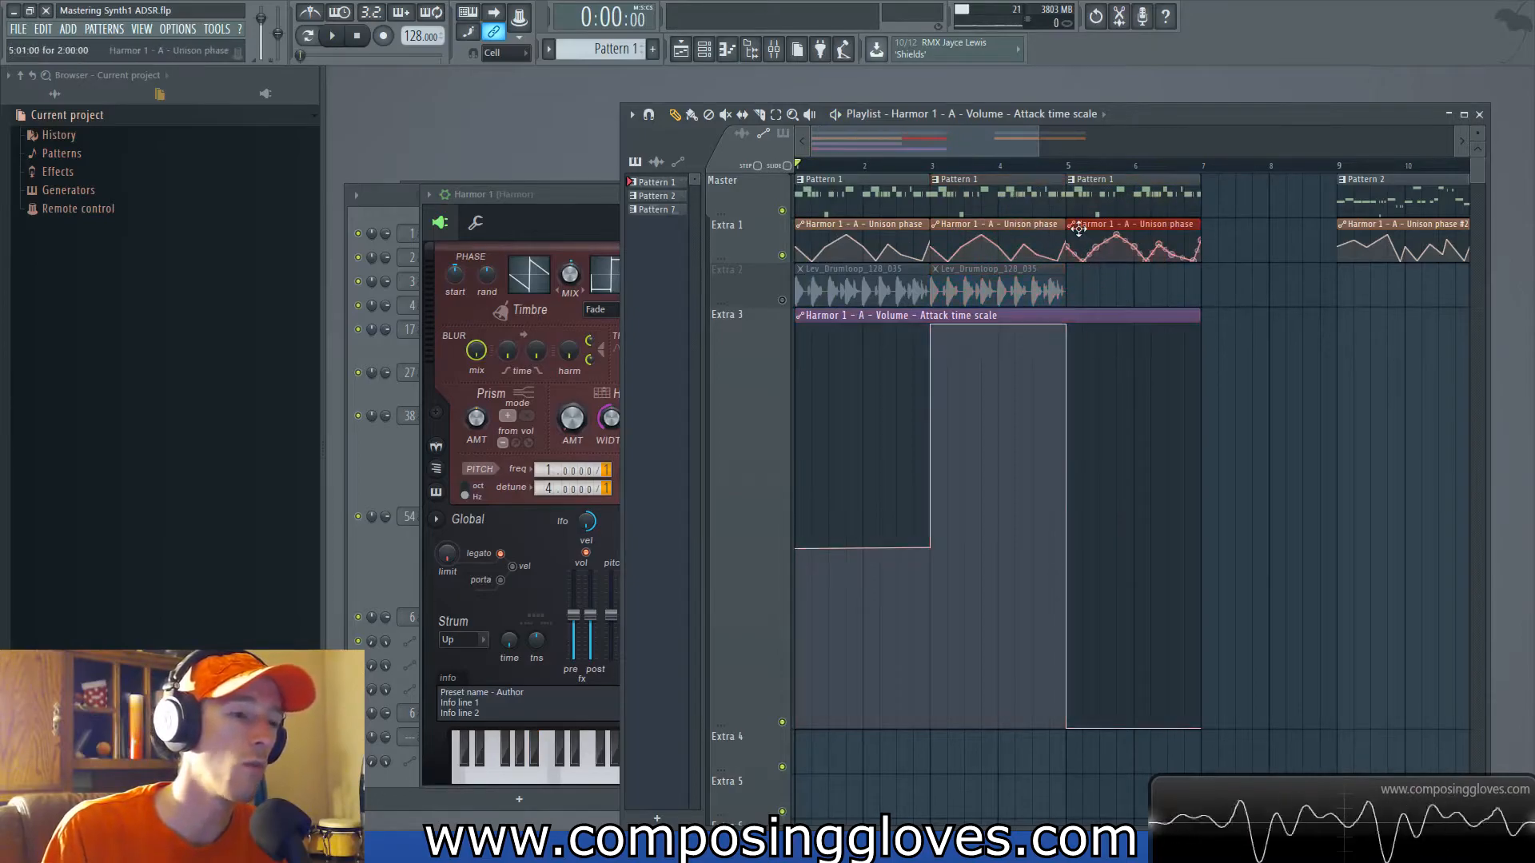
{"action": "left_click", "coordinate": [601, 244]}
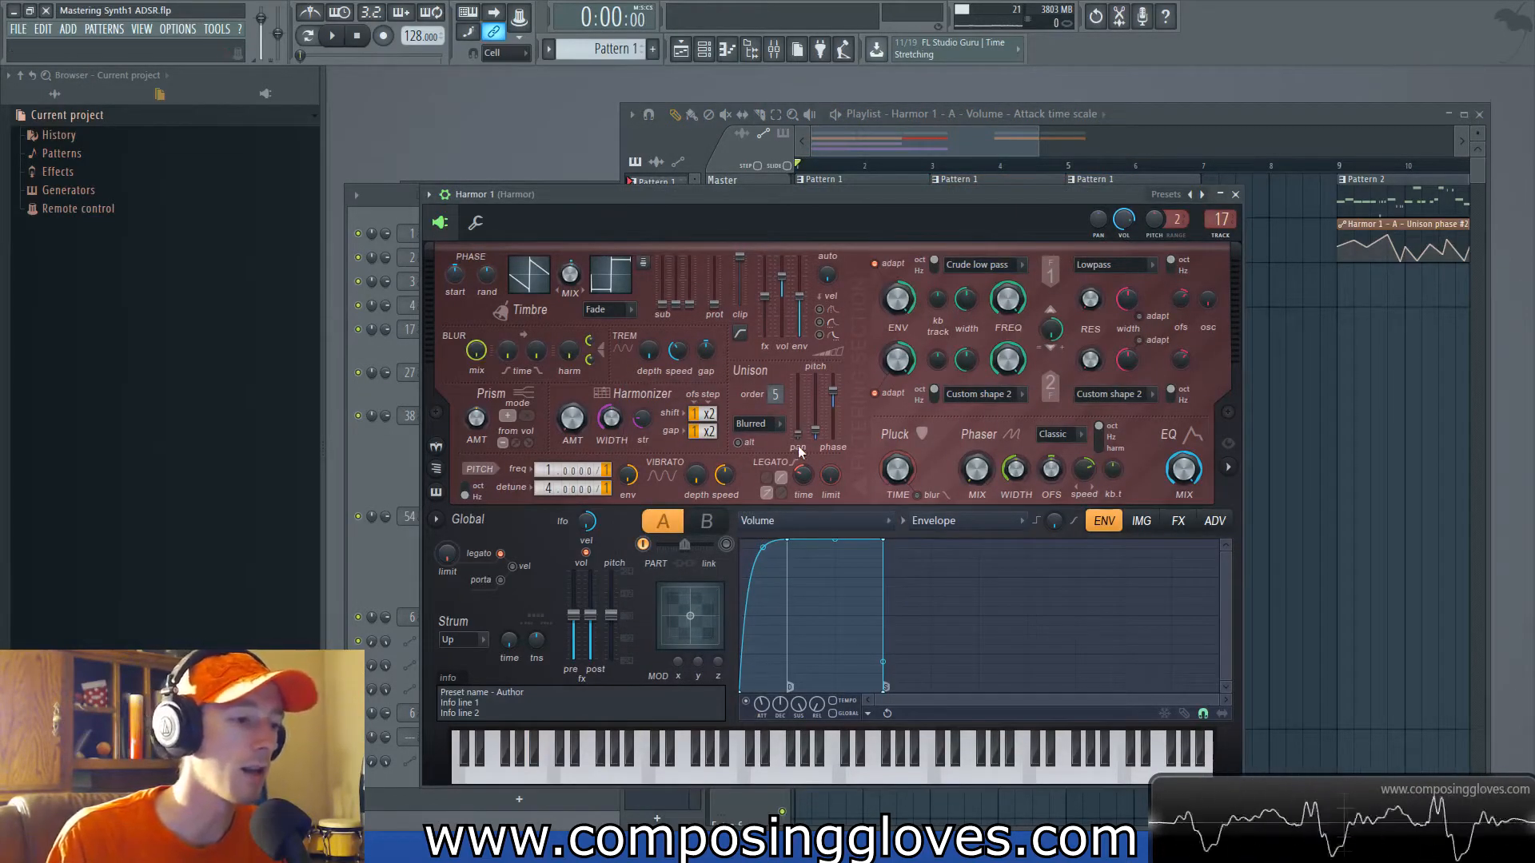
{"action": "left_click_drag", "start_coordinate": [804, 446], "coordinate": [803, 392]}
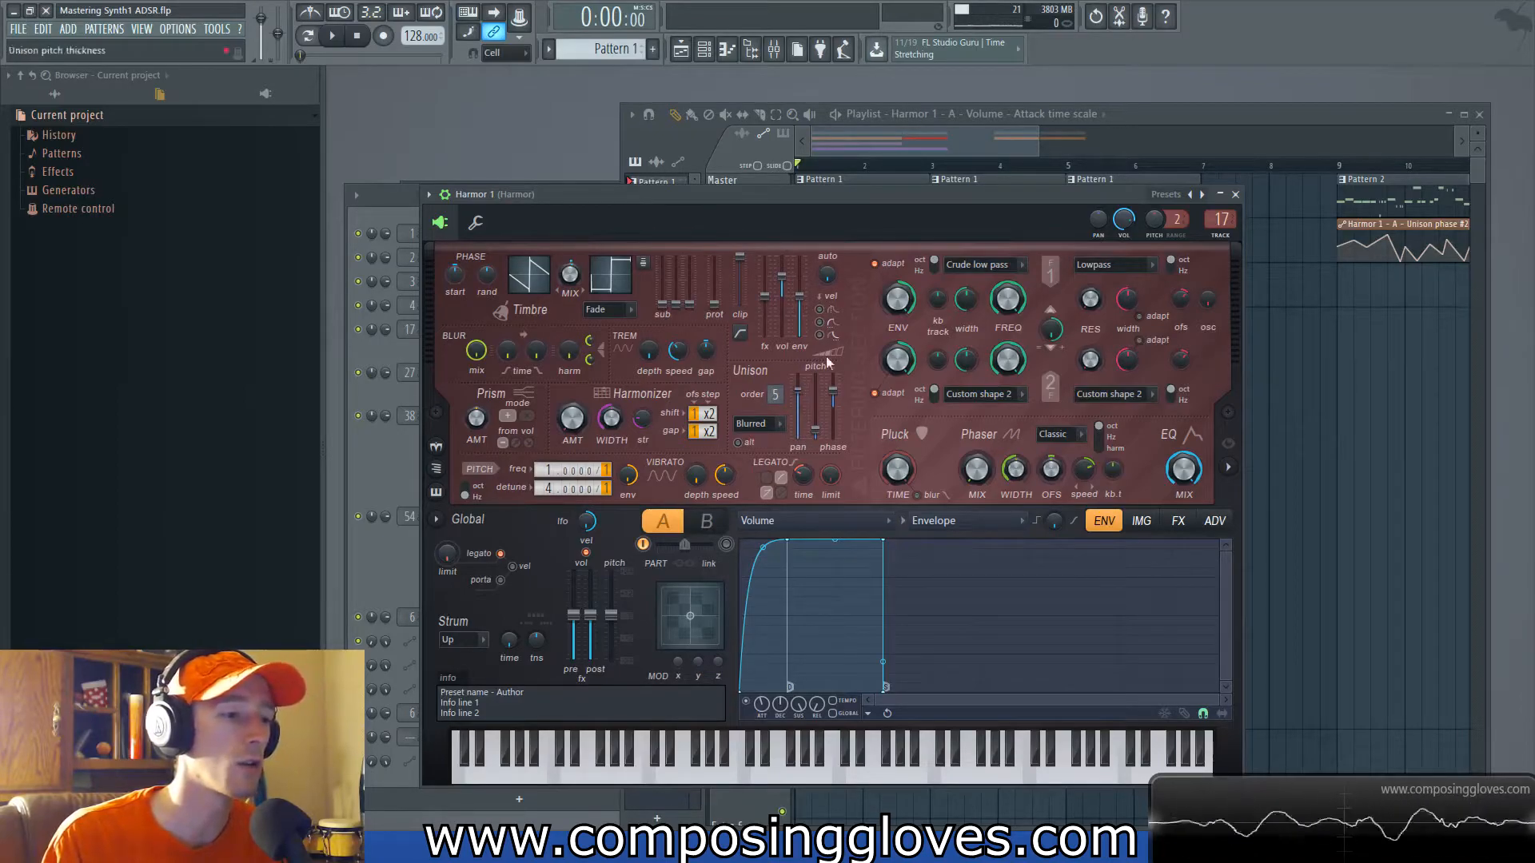
{"action": "key", "text": "space"}
{"action": "left_click", "coordinate": [903, 146]}
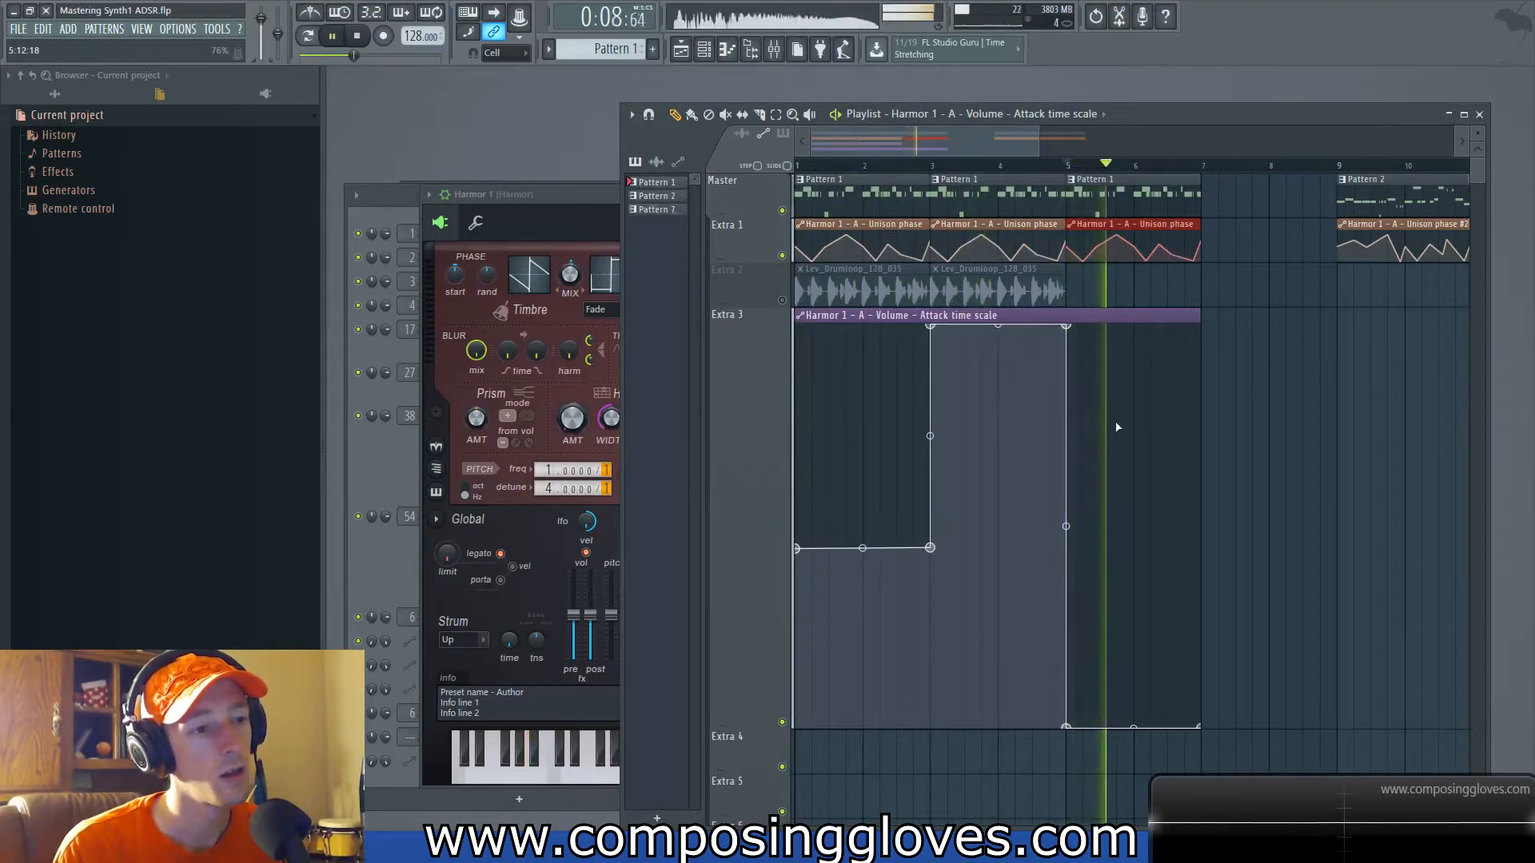
{"action": "key", "text": "space"}
Step: Return Harmor's unison panning to its minimum
{"action": "left_click", "coordinate": [598, 208]}
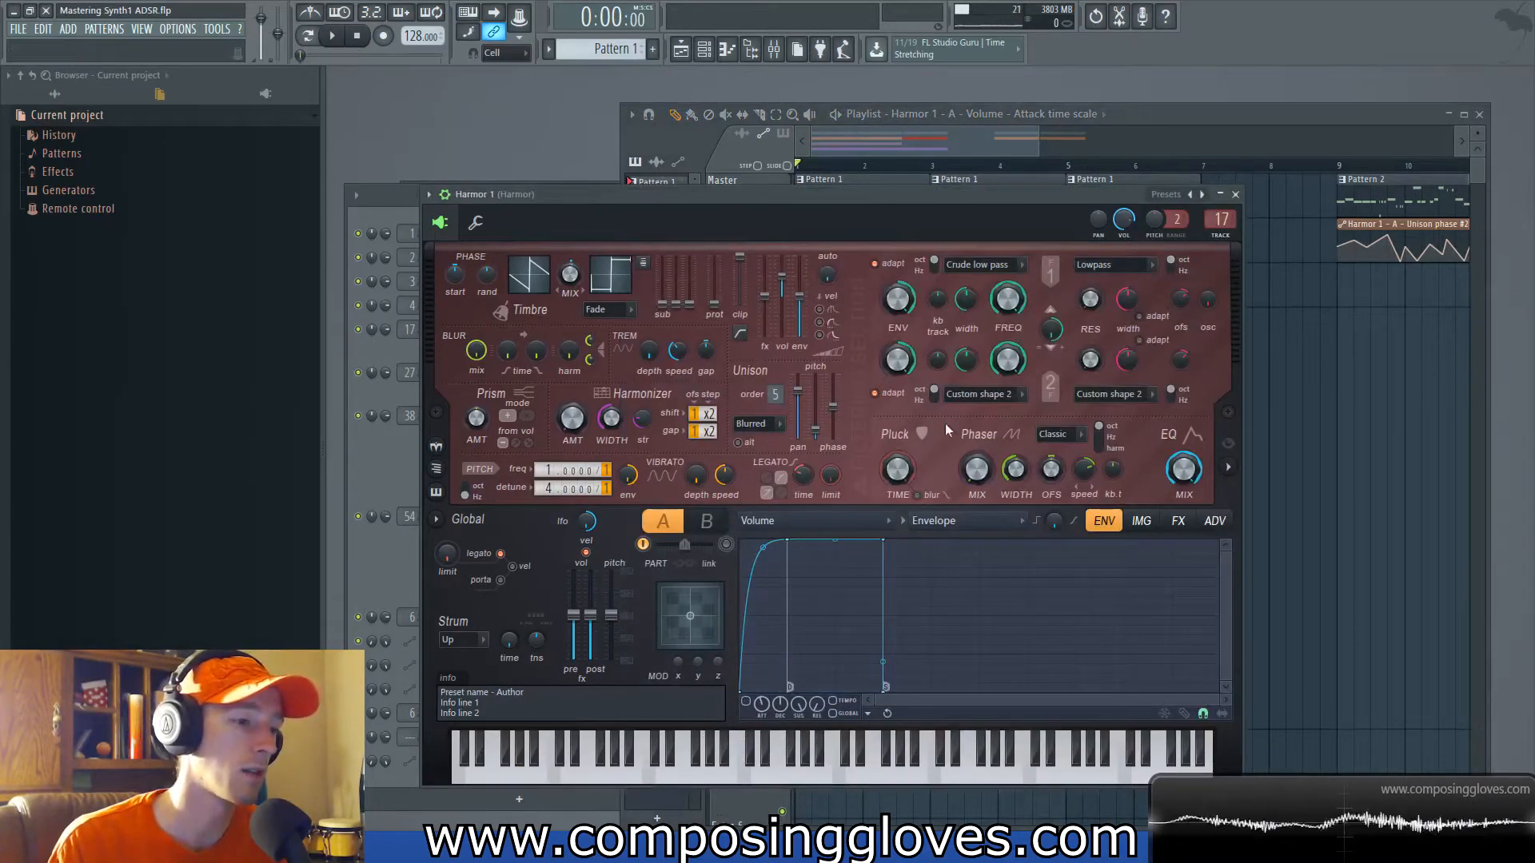
{"action": "left_click_drag", "start_coordinate": [798, 393], "coordinate": [798, 406]}
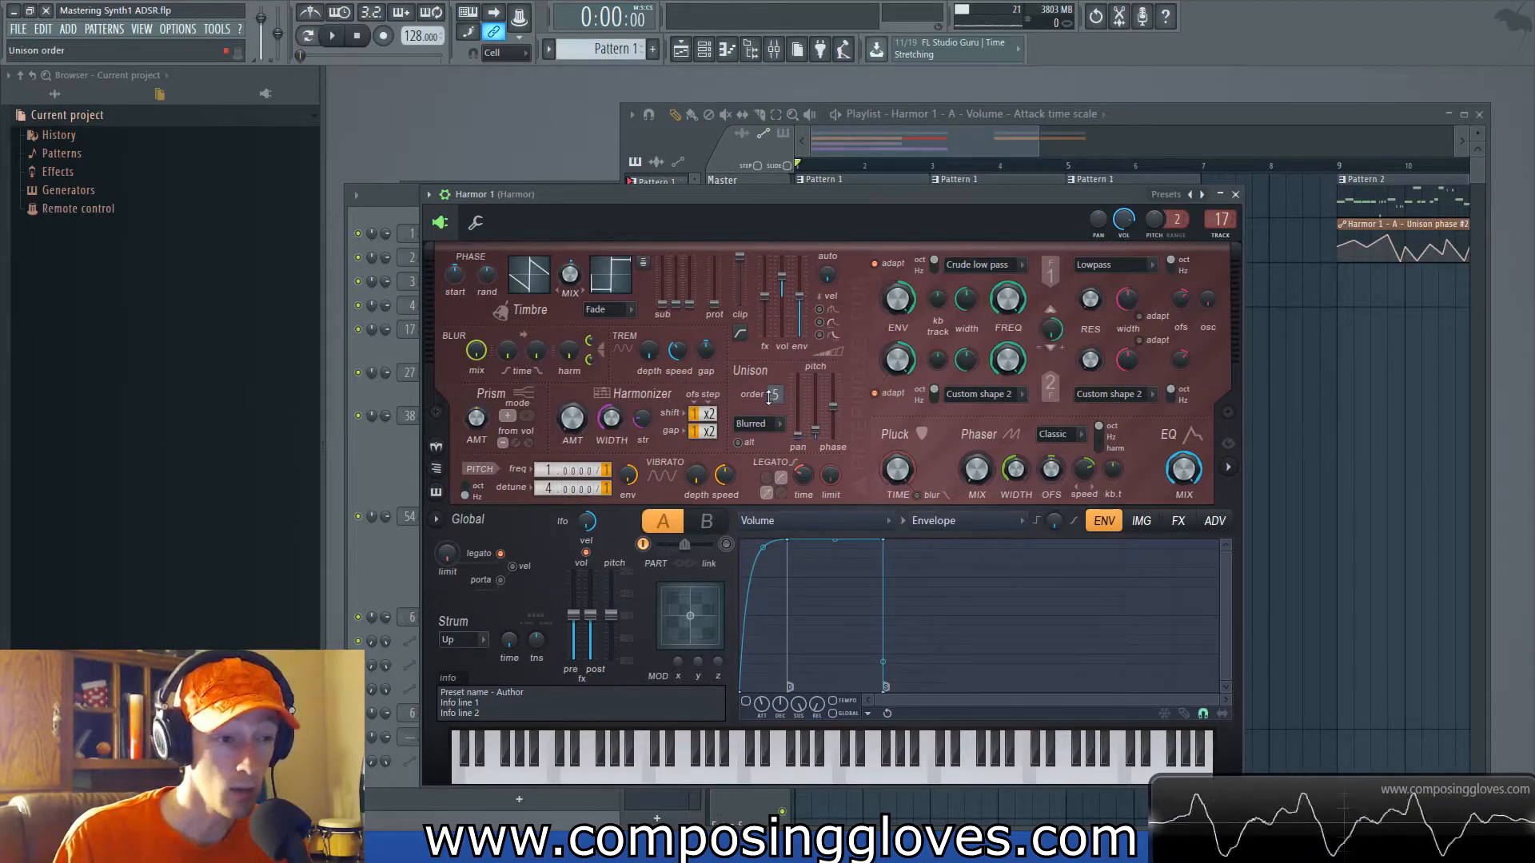
{"action": "left_click_drag", "start_coordinate": [842, 199], "coordinate": [842, 189]}
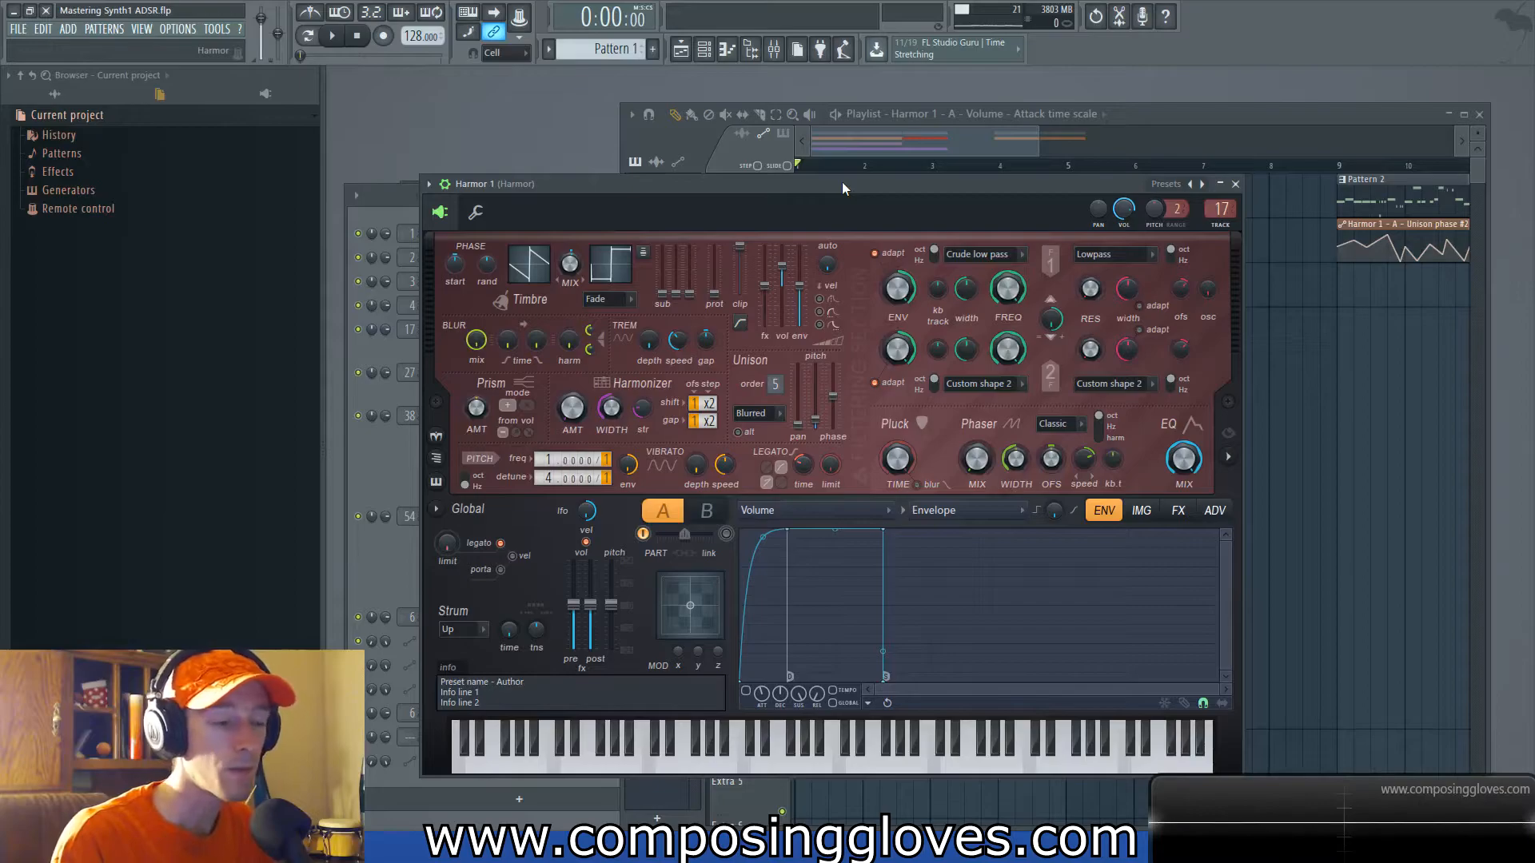
Step: Check the ADSR notes in the Mastering of Synth 1 Google Docs document, then return to FL Studio
{"action": "key", "text": "alt+Tab"}
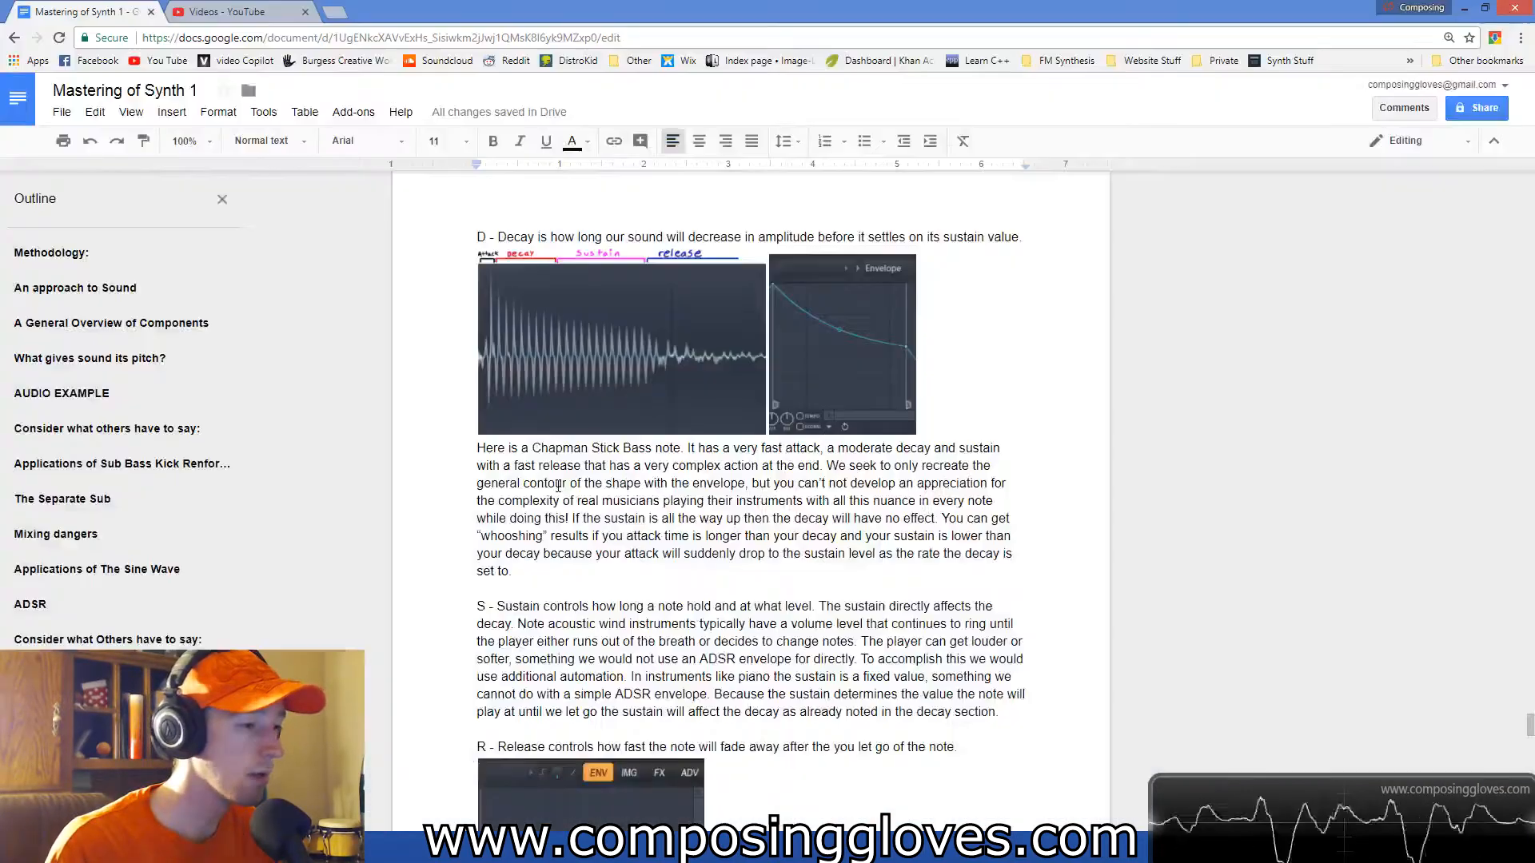
{"action": "key", "text": "alt+Tab"}
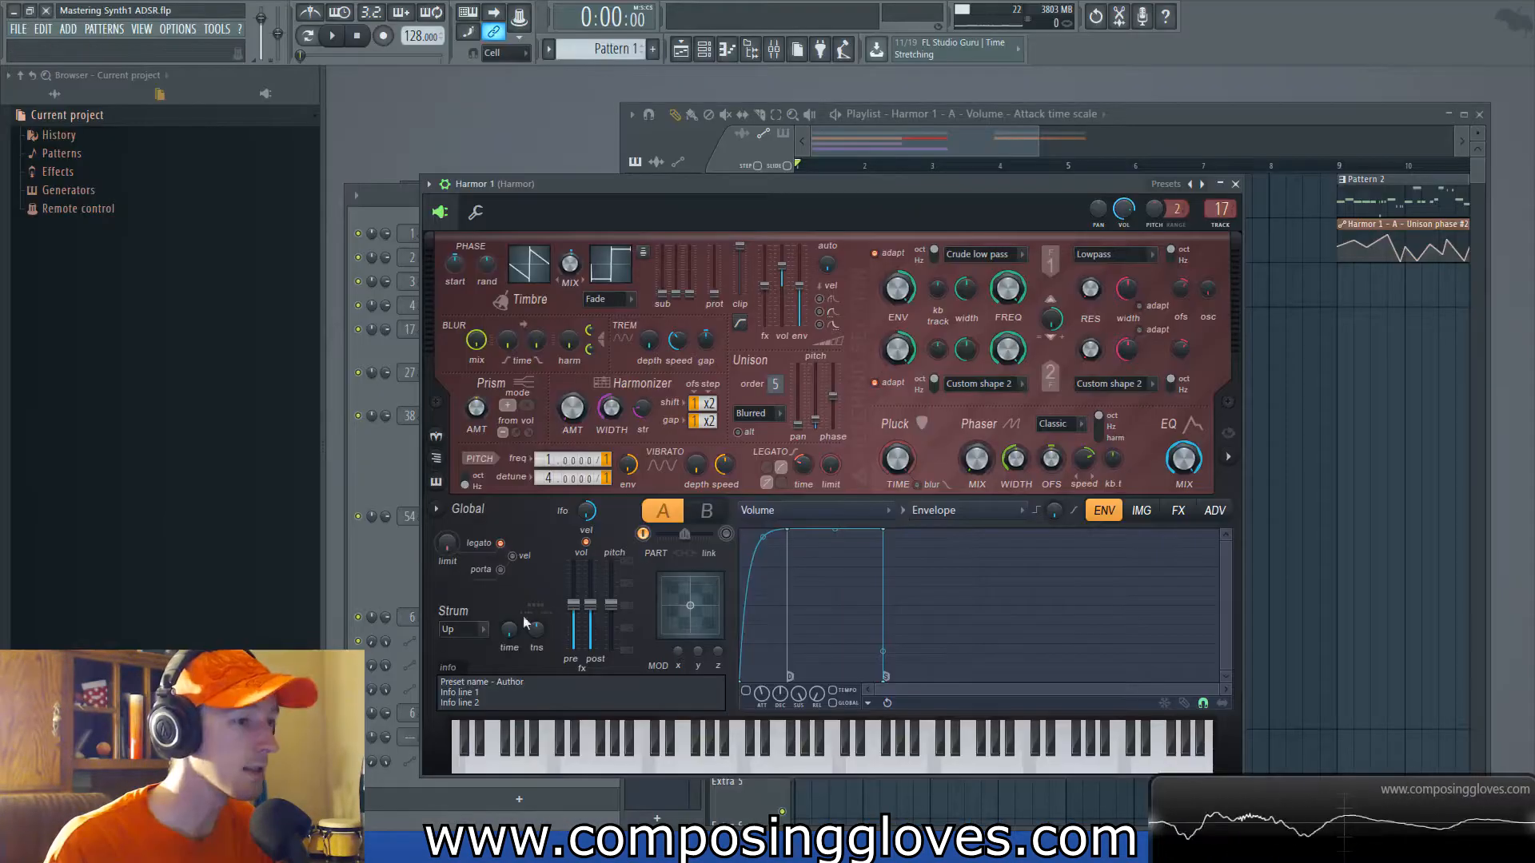
{"action": "mouse_move", "coordinate": [990, 182]}
{"action": "left_mouse_down"}
{"action": "mouse_move", "coordinate": [1009, 149]}
{"action": "mouse_move", "coordinate": [993, 167]}
{"action": "left_mouse_up"}
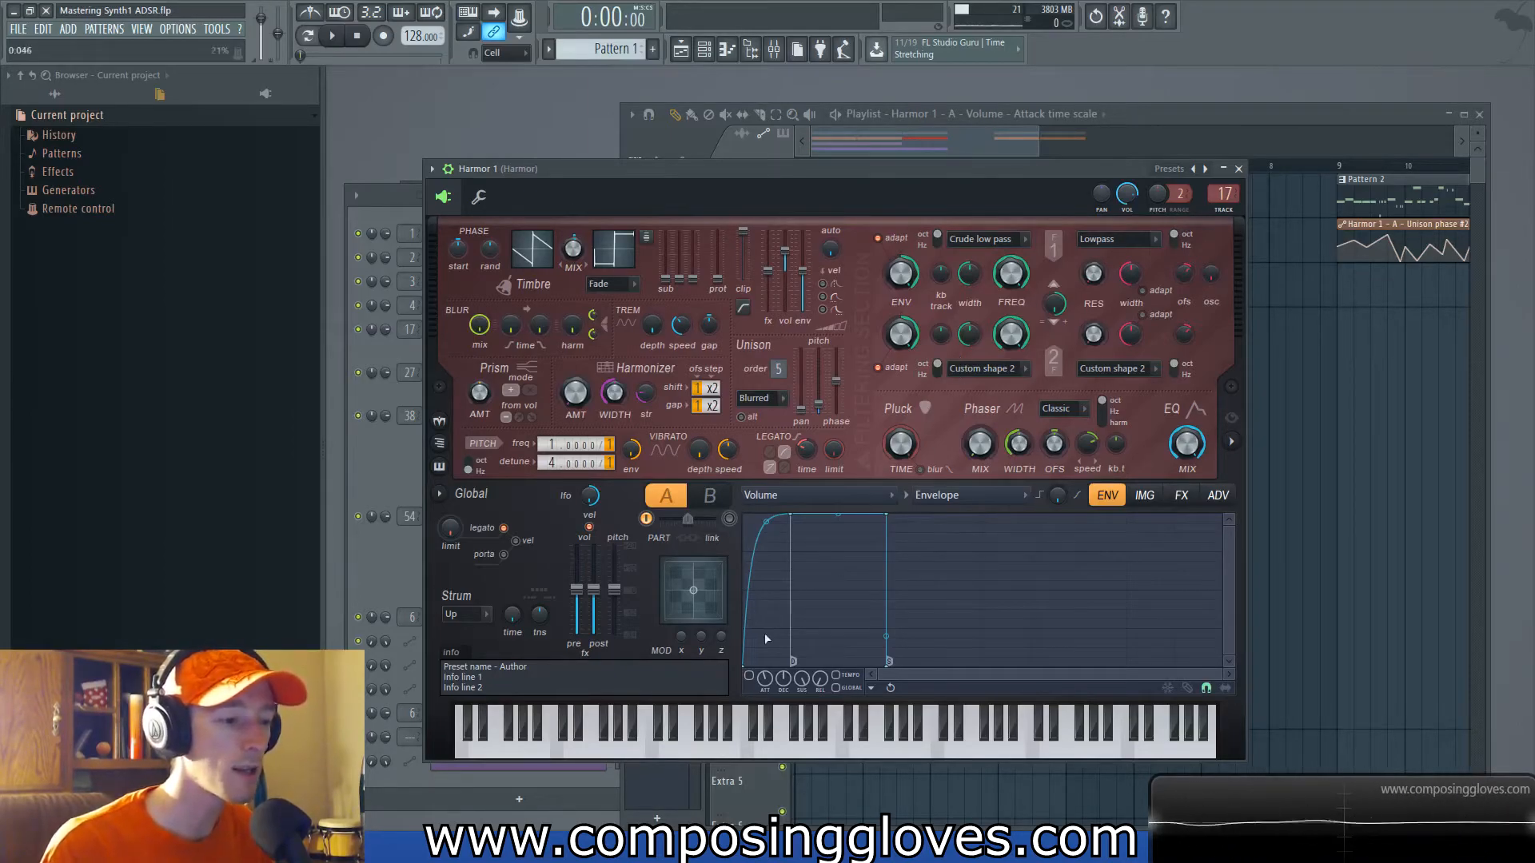
Step: Examine Harmor's Global EQ curve and its image and effects pages
{"action": "left_click", "coordinate": [1186, 446]}
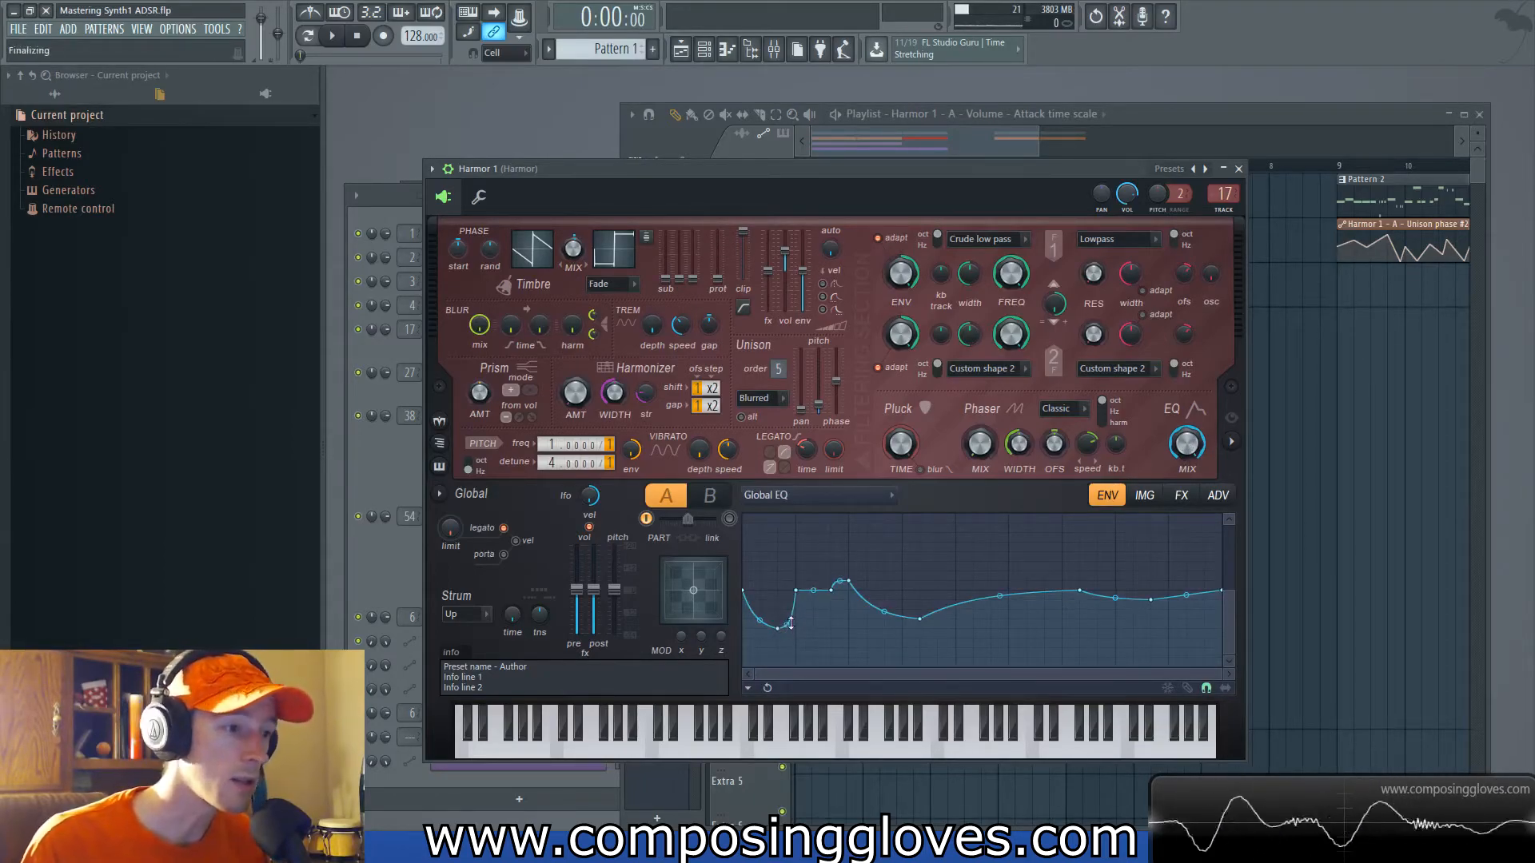
{"action": "left_click", "coordinate": [1151, 498]}
{"action": "left_click", "coordinate": [1181, 498]}
{"action": "left_click", "coordinate": [1141, 497]}
{"action": "left_click", "coordinate": [1110, 498]}
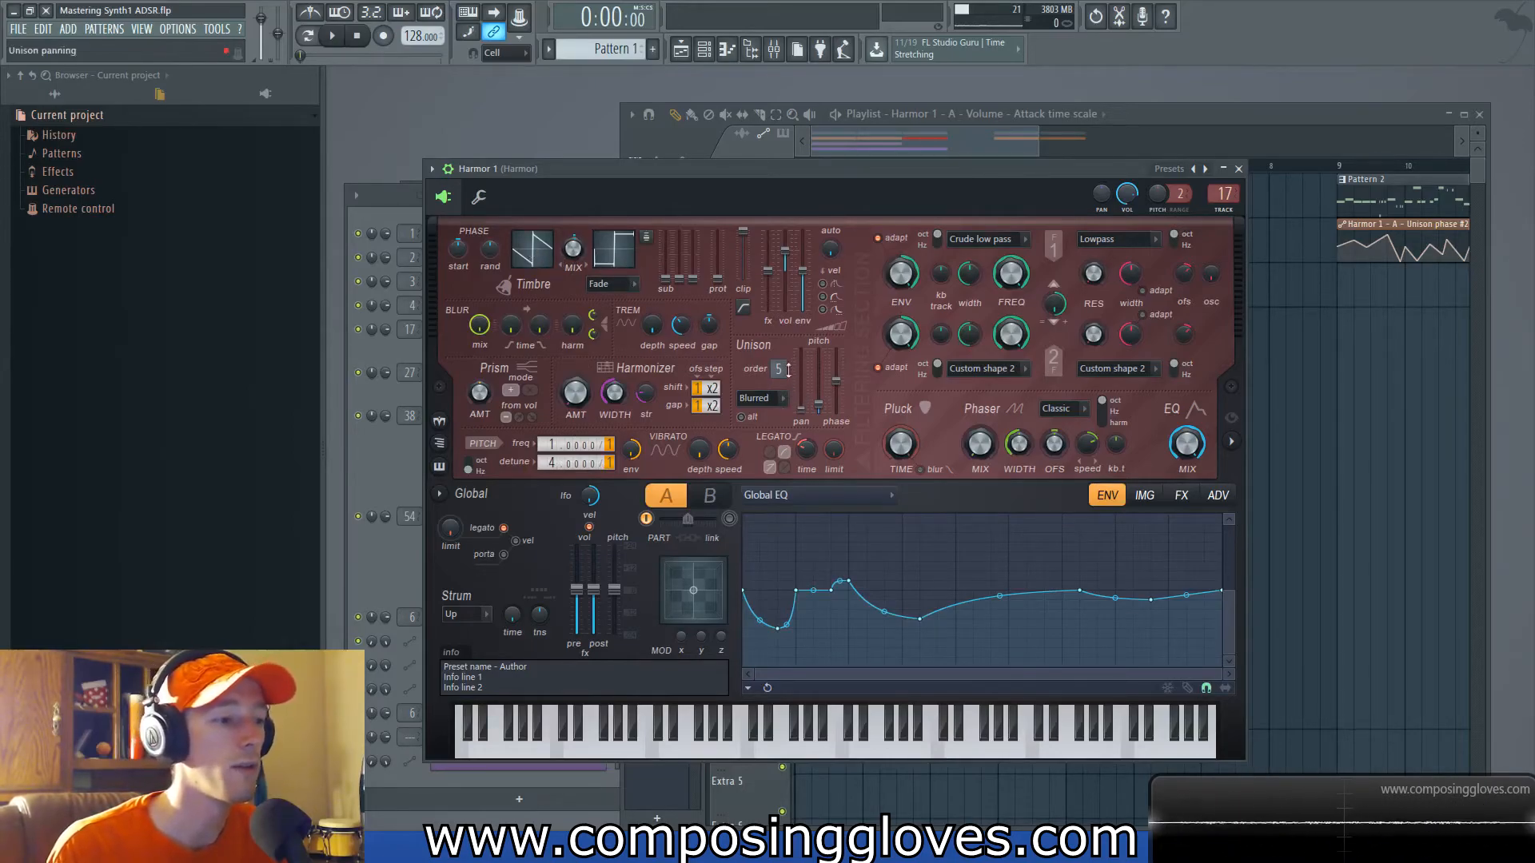
{"action": "left_click", "coordinate": [1145, 496]}
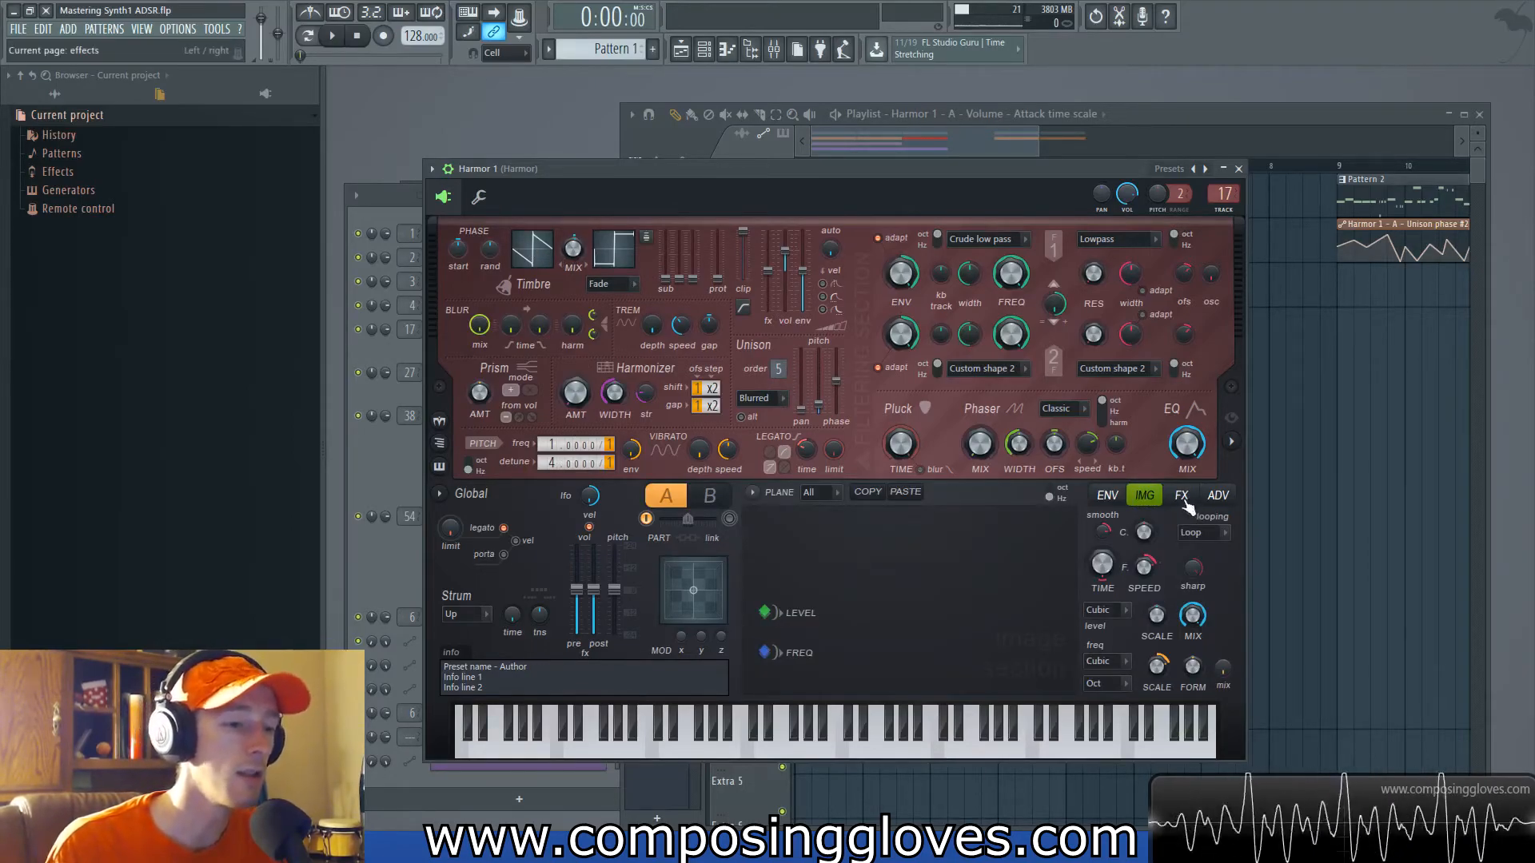
{"action": "left_click", "coordinate": [1181, 494]}
{"action": "left_click", "coordinate": [1149, 498]}
{"action": "left_click", "coordinate": [1181, 495]}
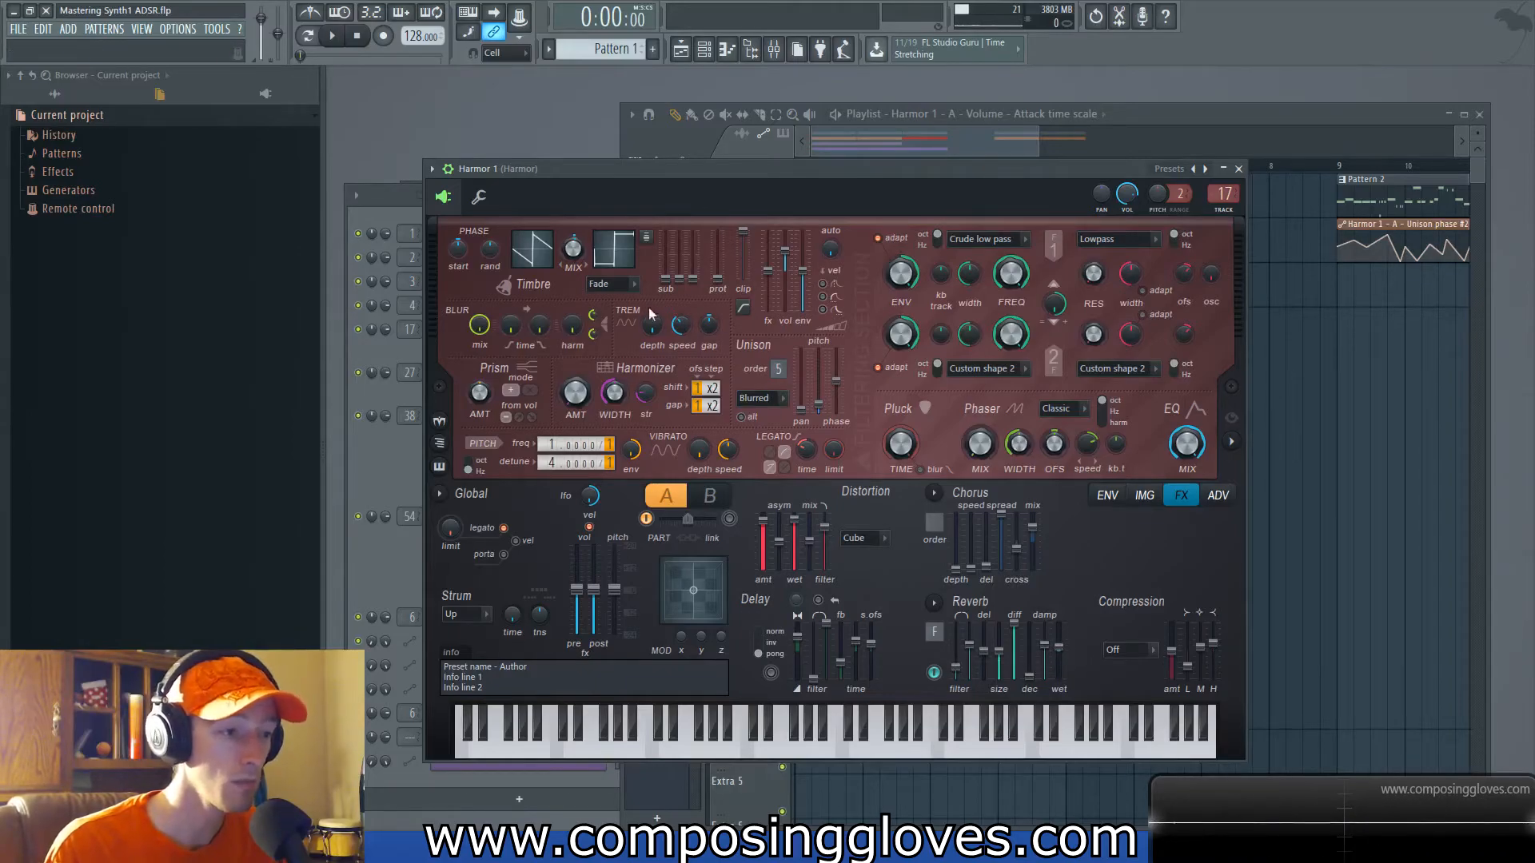
Step: Save the Mastering Synth1 ADSR.flp project and bring up the channel rack
{"action": "left_click", "coordinate": [961, 163]}
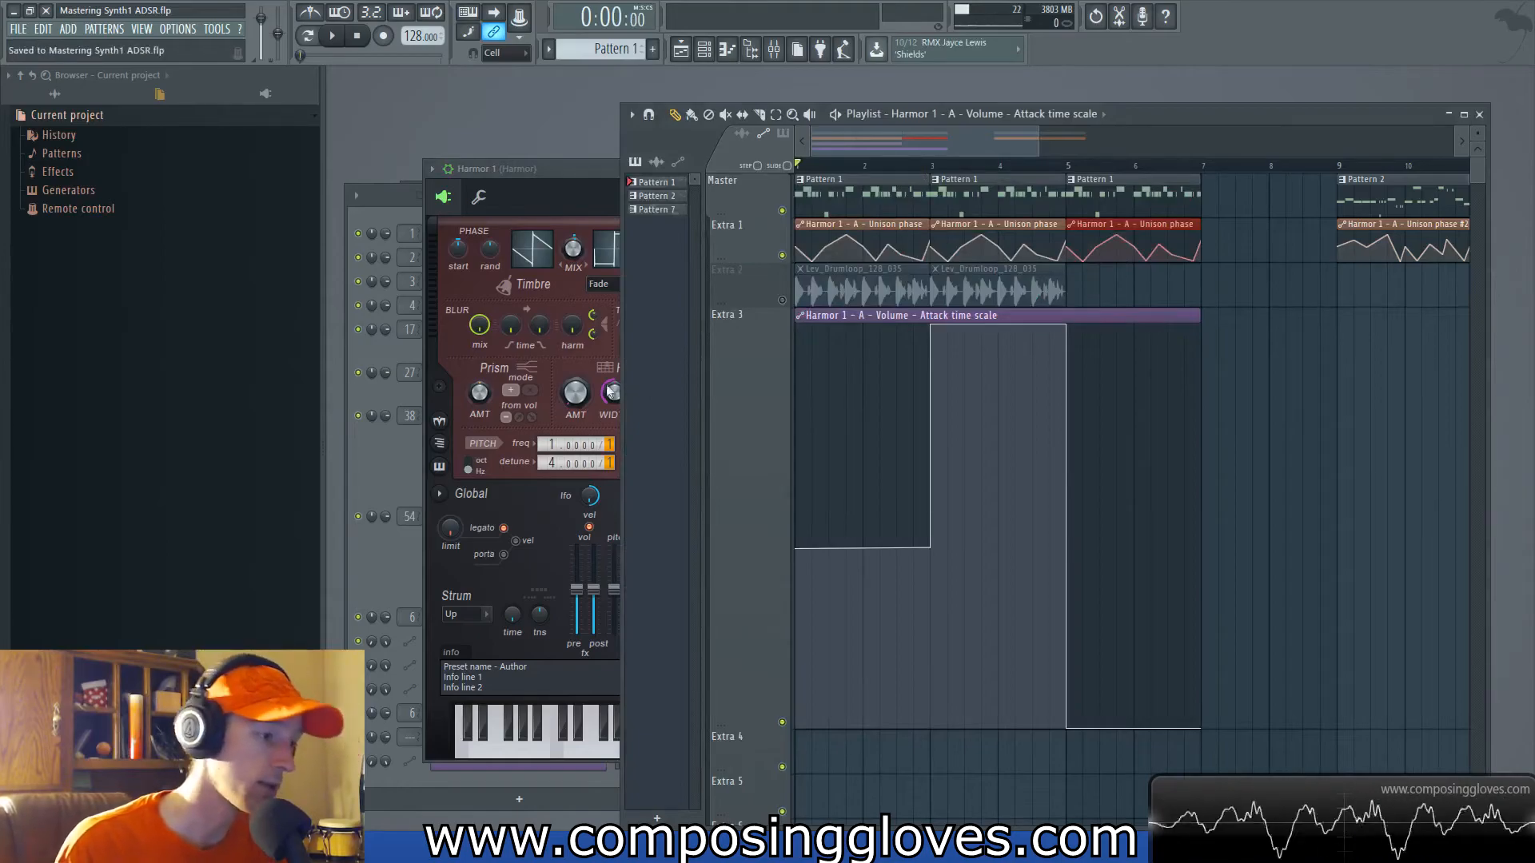
{"action": "left_click", "coordinate": [578, 168]}
{"action": "key", "text": "F6"}
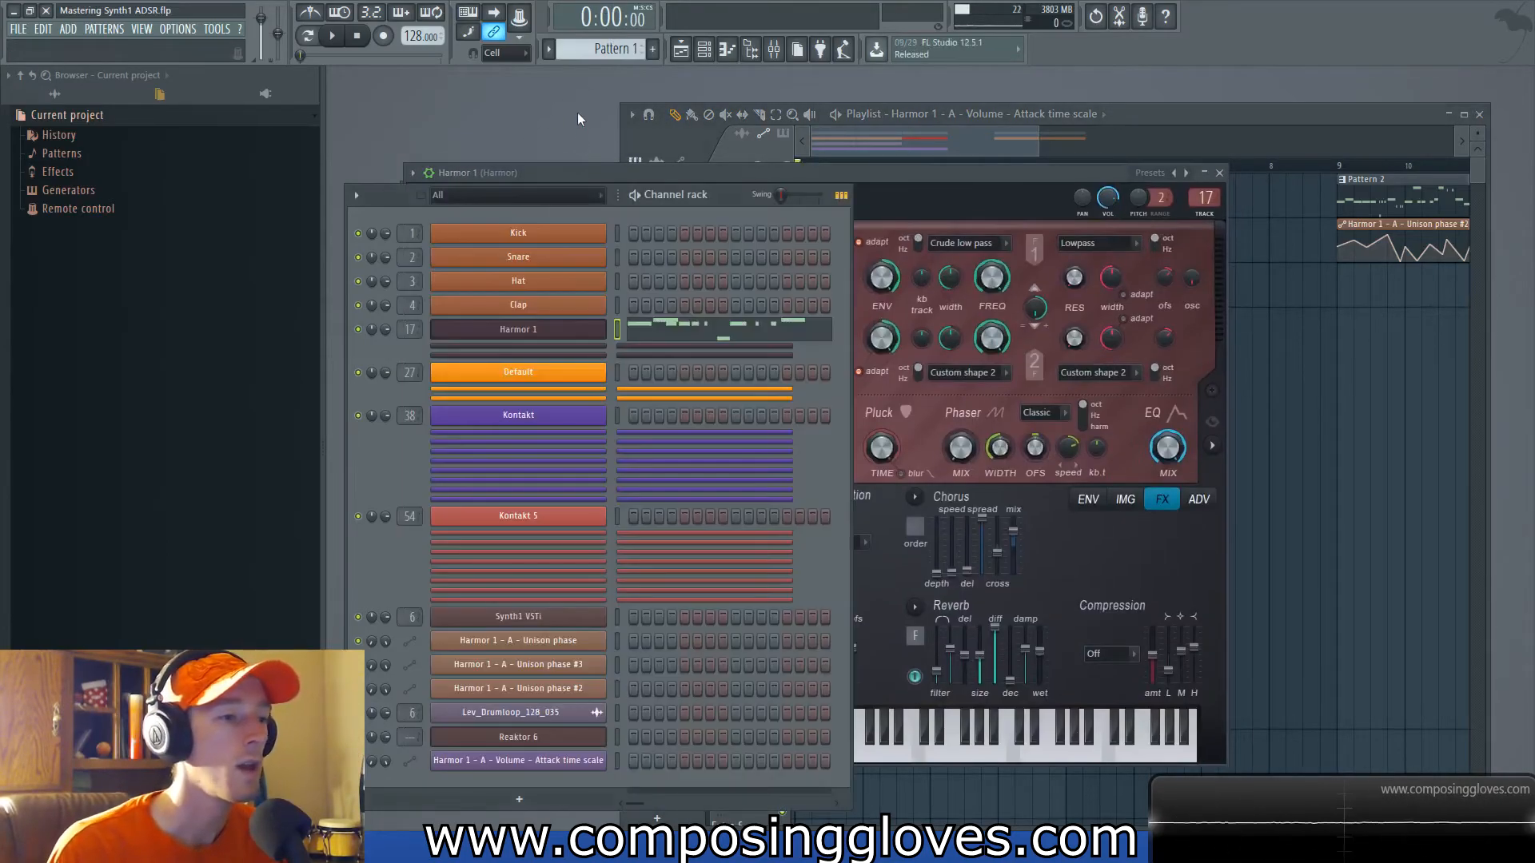